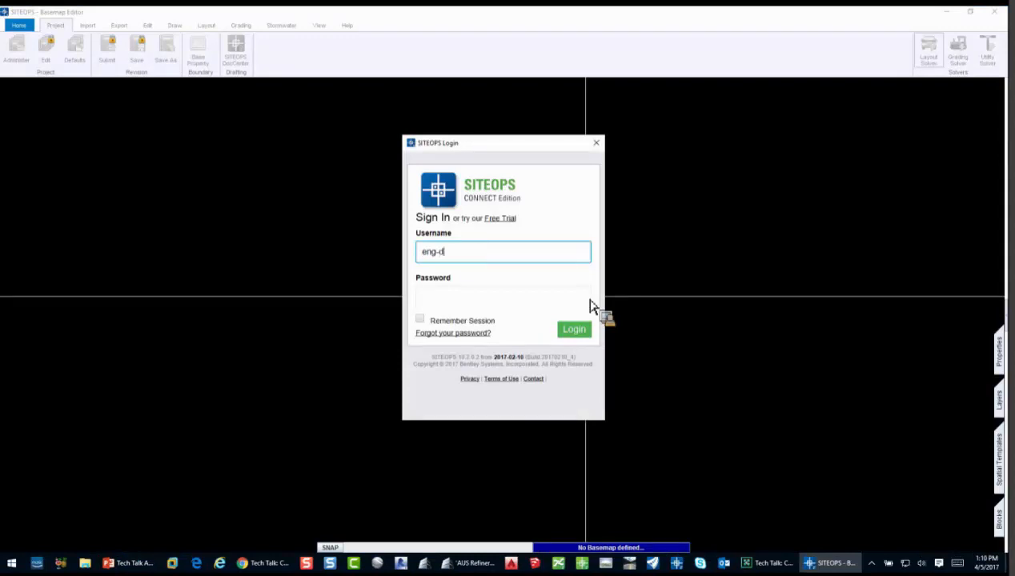
Step: Sign in with the account username and password
key("Tab")
type("p")
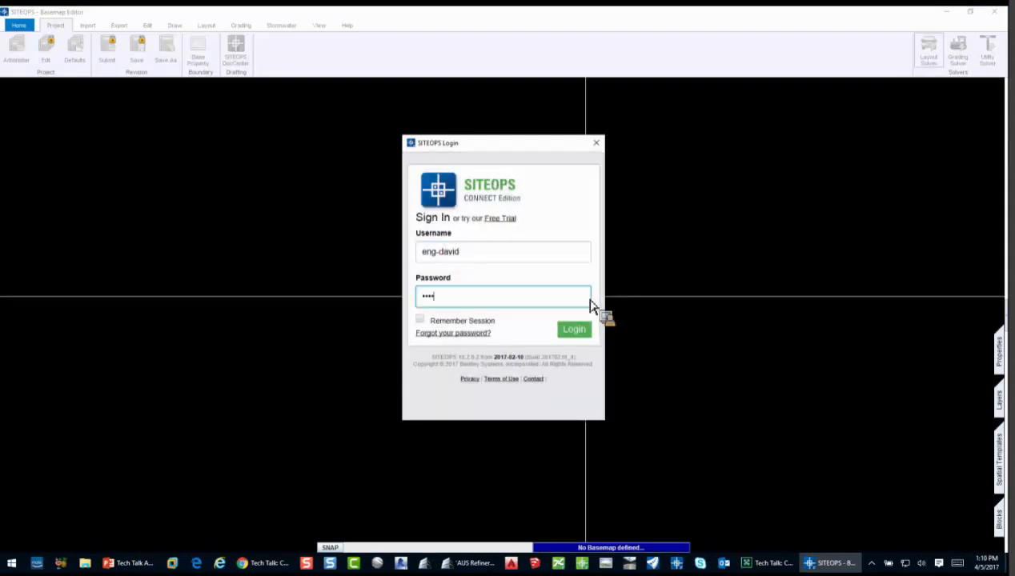
key("Return")
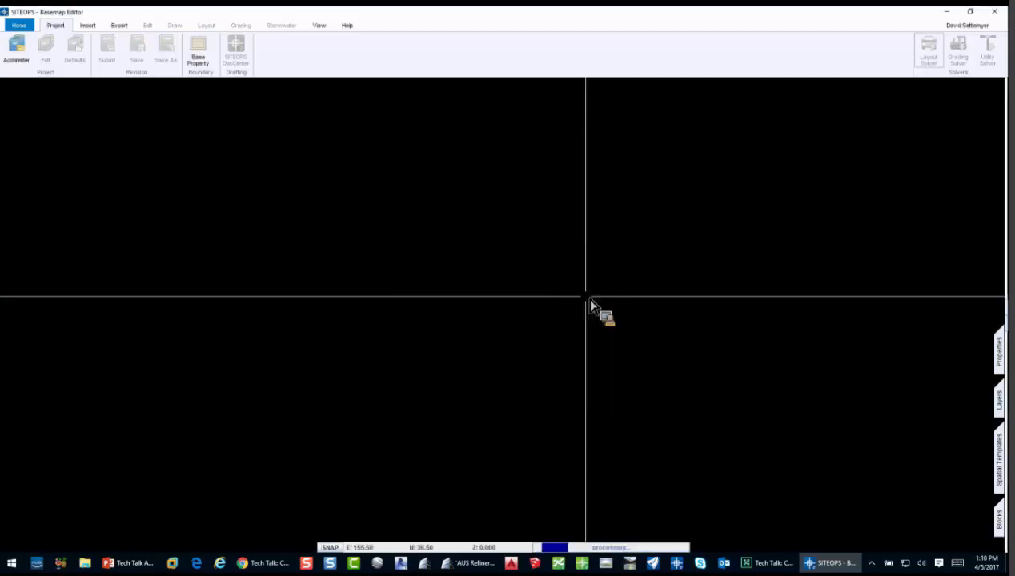
Step: Create and open a new revision described as techtalk in the AUS Refinery project, and check it in the project administration list
left_click(29, 62)
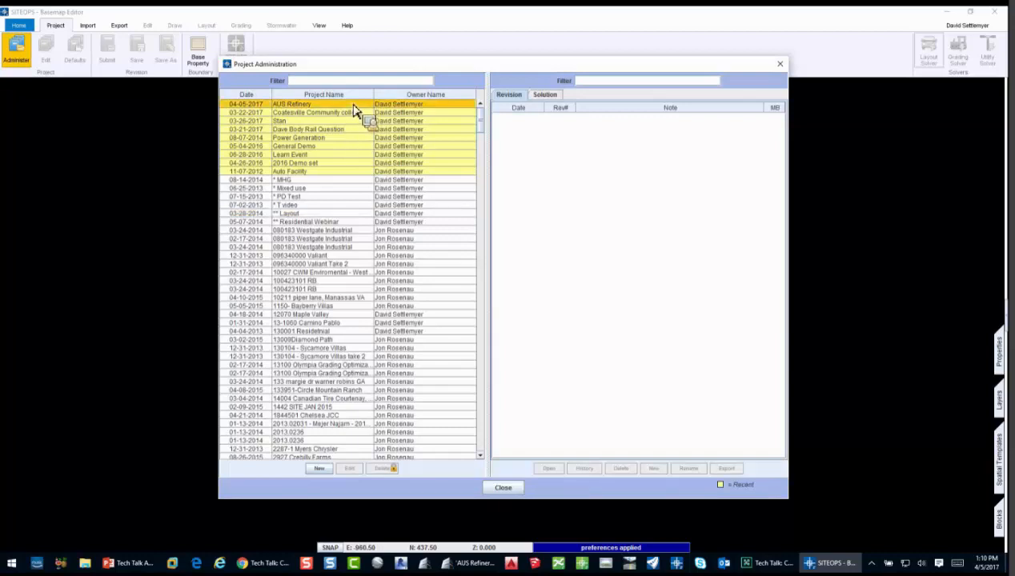
left_click(654, 470)
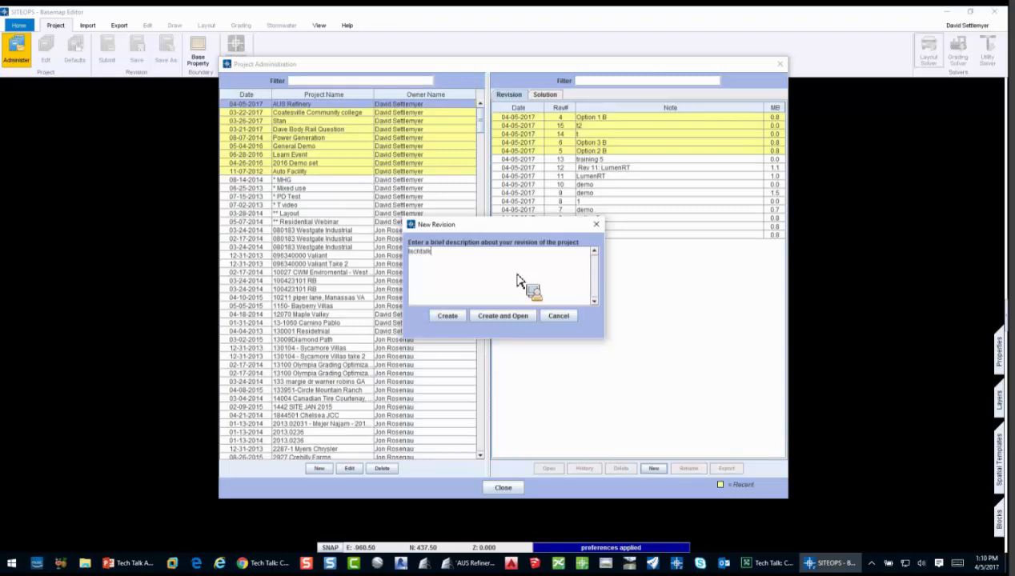
left_click(512, 325)
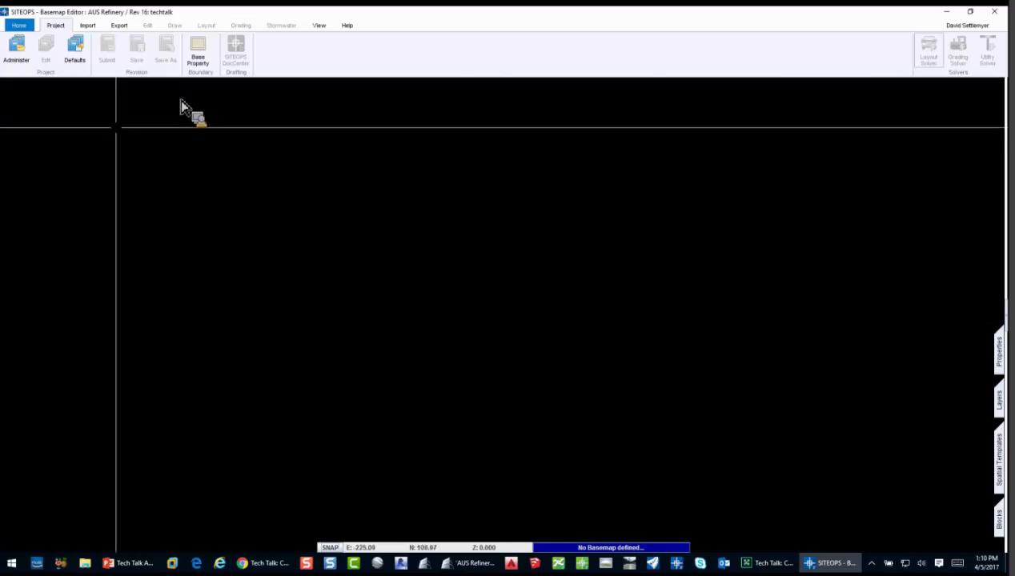
left_click(17, 53)
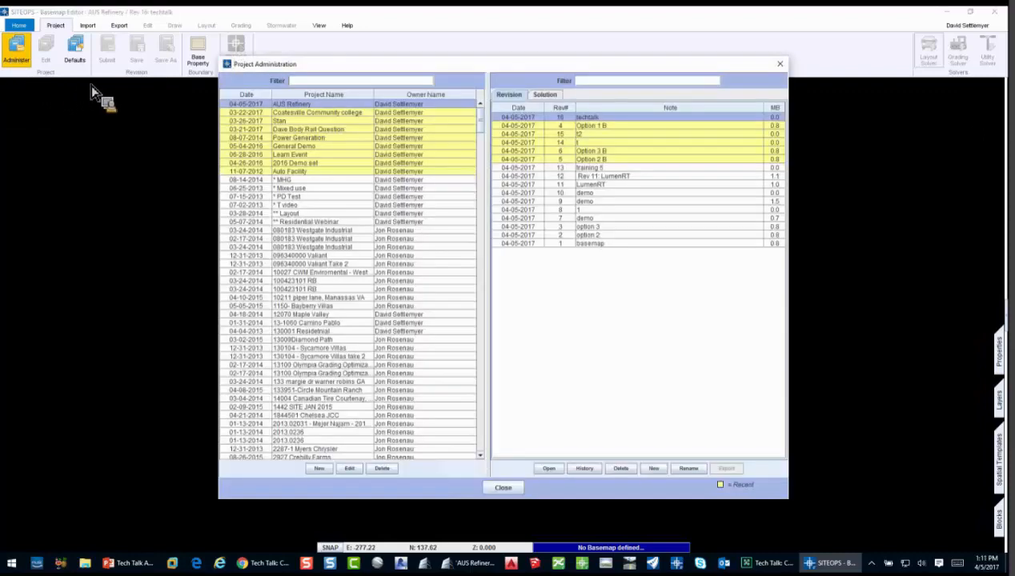
left_click(780, 64)
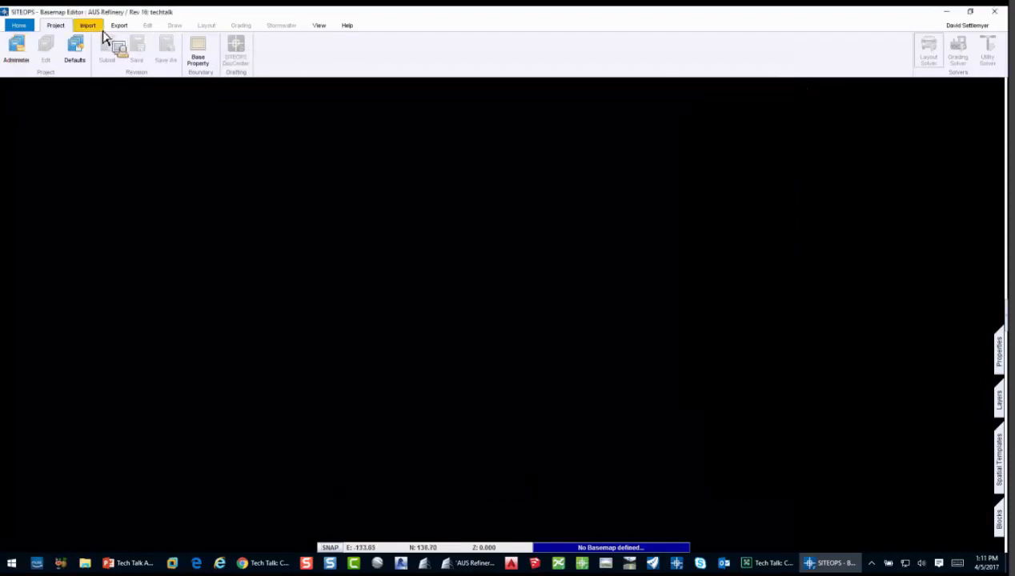
Step: Start geolocating the project and search the map for "bunbury, aus"
left_click(100, 28)
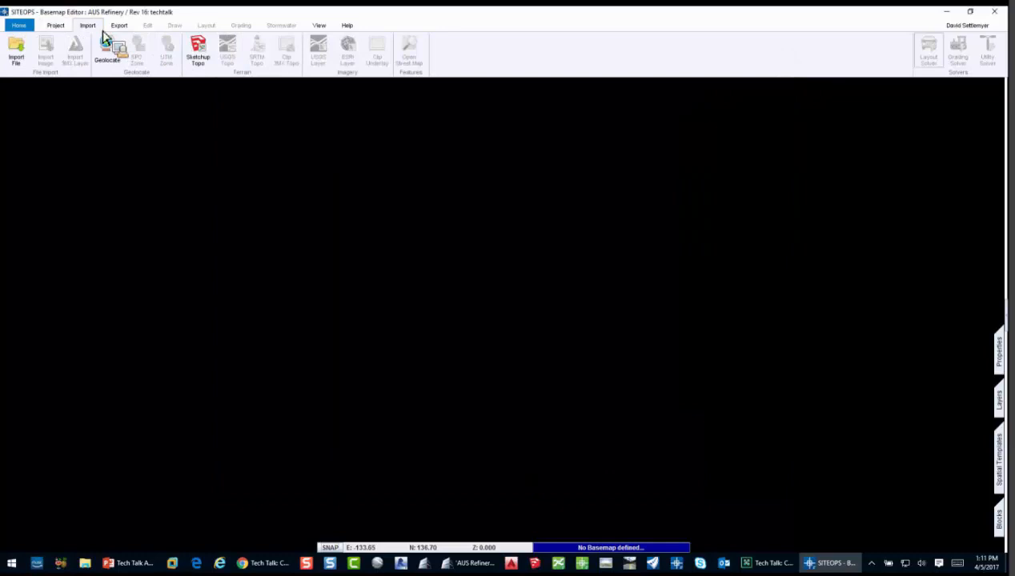
left_click(107, 48)
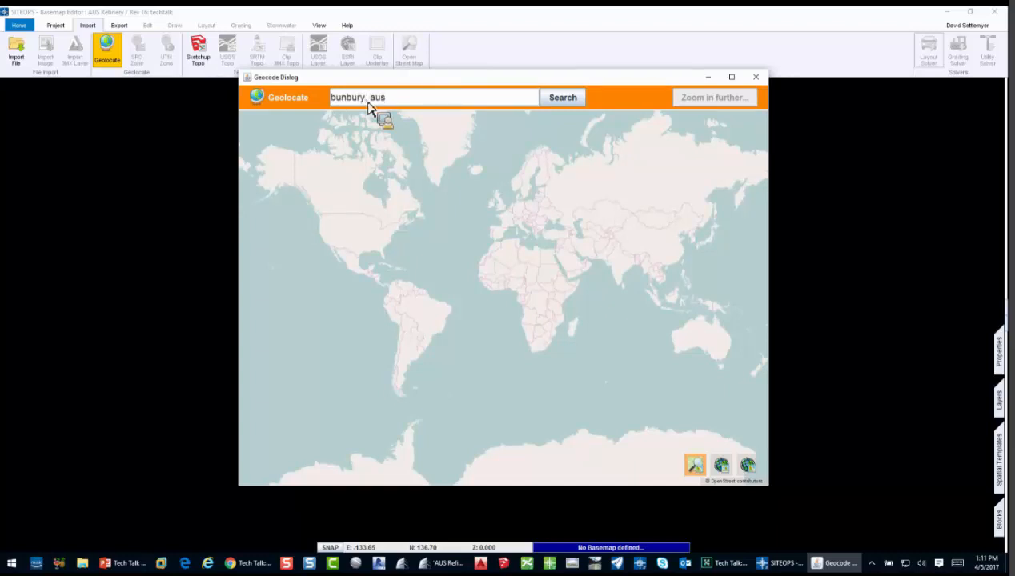
left_click(564, 99)
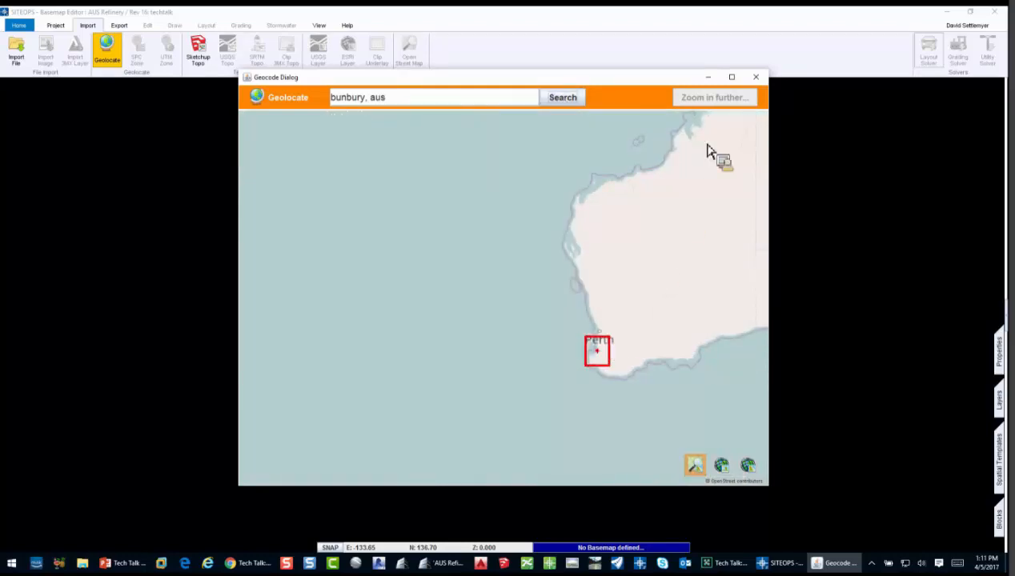
Step: Enlarge the geolocation map, find the rail loop at Bunbury Port, and switch the map to aerial imagery
left_click(732, 78)
scroll(722, 400, "up", 3)
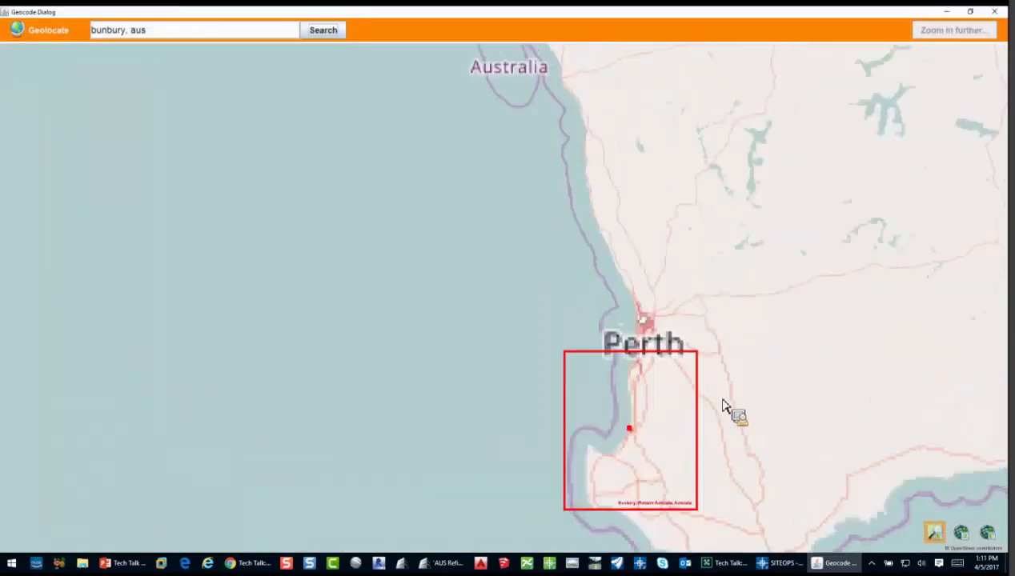
scroll(641, 451, "up", 1)
scroll(571, 387, "up", 1)
scroll(385, 386, "up", 1)
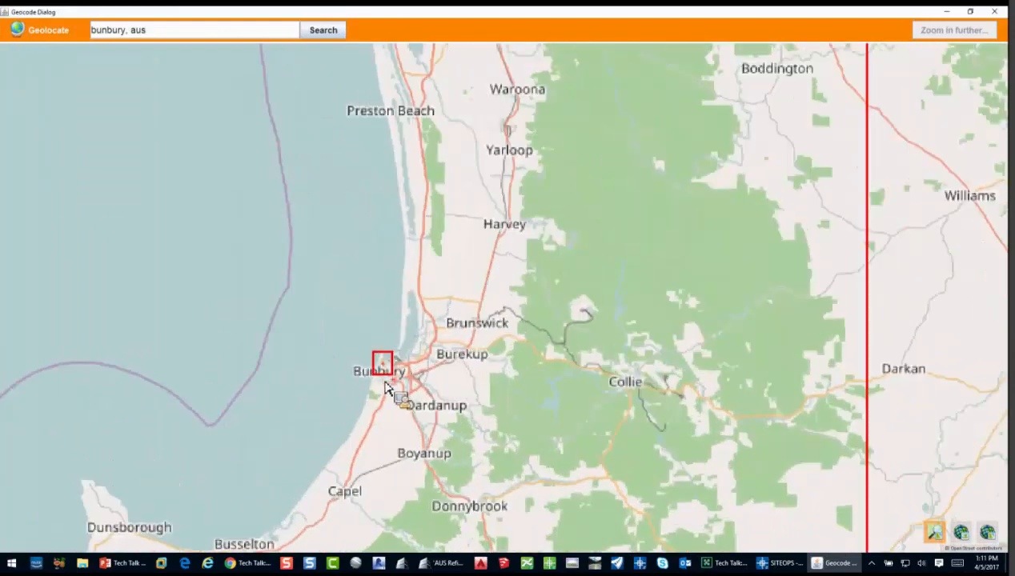
scroll(388, 384, "up", 1)
scroll(448, 305, "up", 2)
scroll(489, 281, "up", 1)
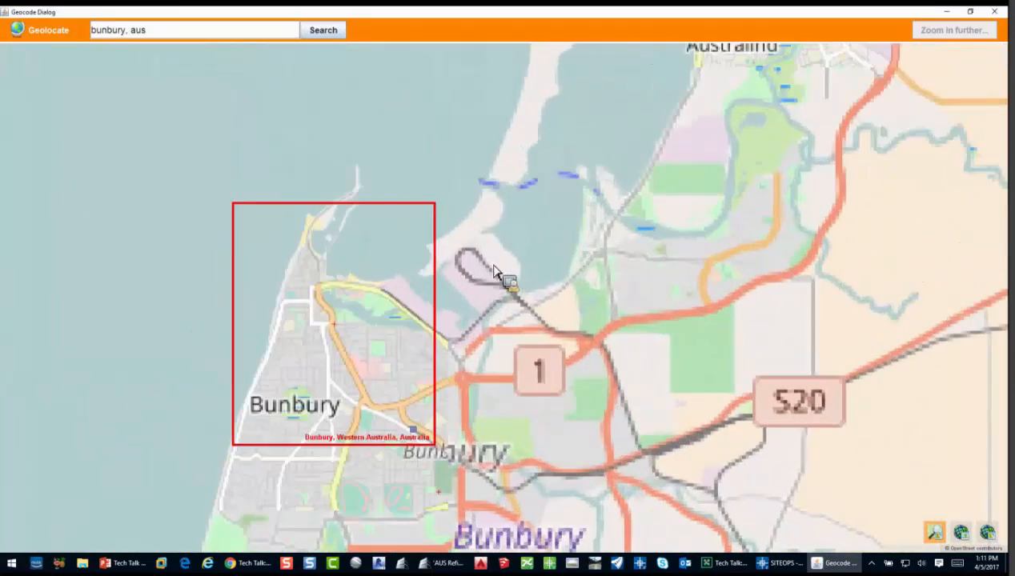
scroll(472, 264, "up", 2)
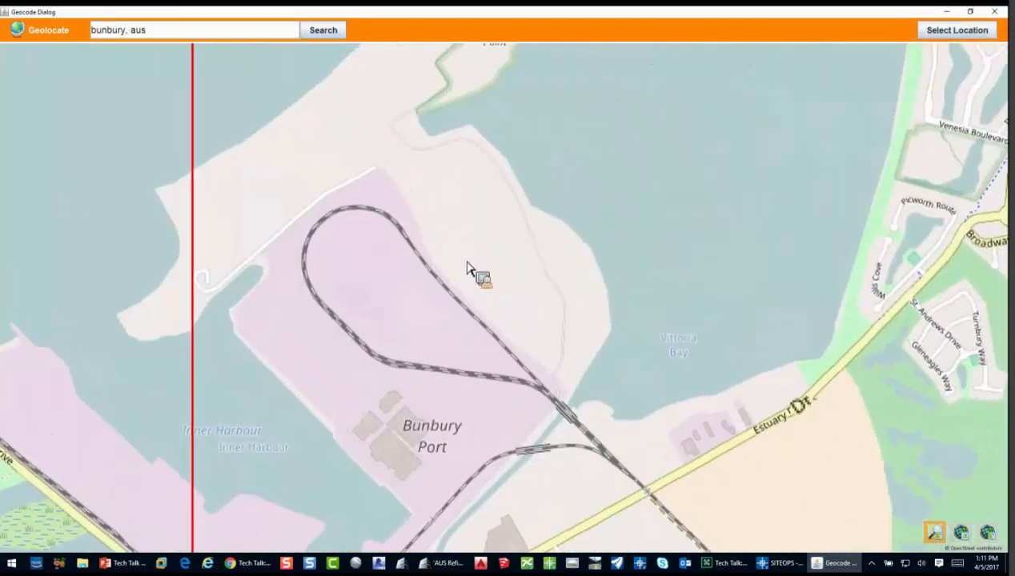
scroll(472, 269, "up", 2)
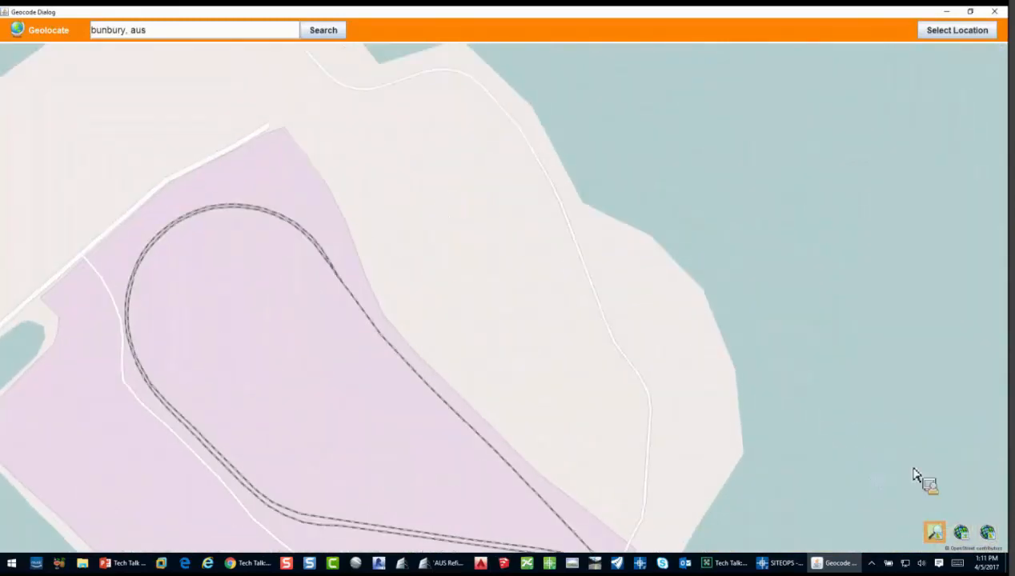
left_click(968, 540)
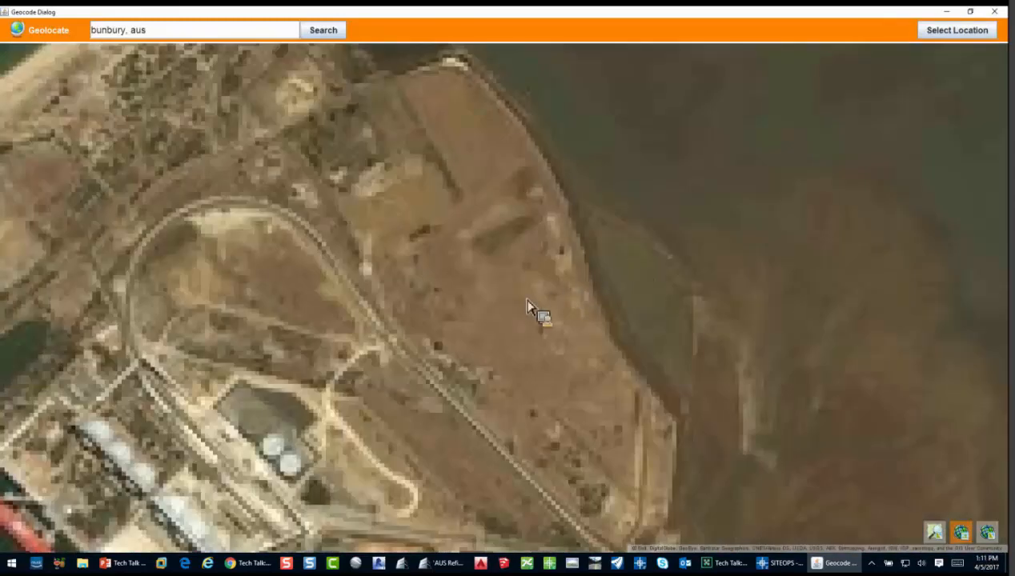
Step: Frame the Bunbury Port rail loop and the open land beside the bay, and select it as the project location
left_click_drag(205, 457, 343, 312)
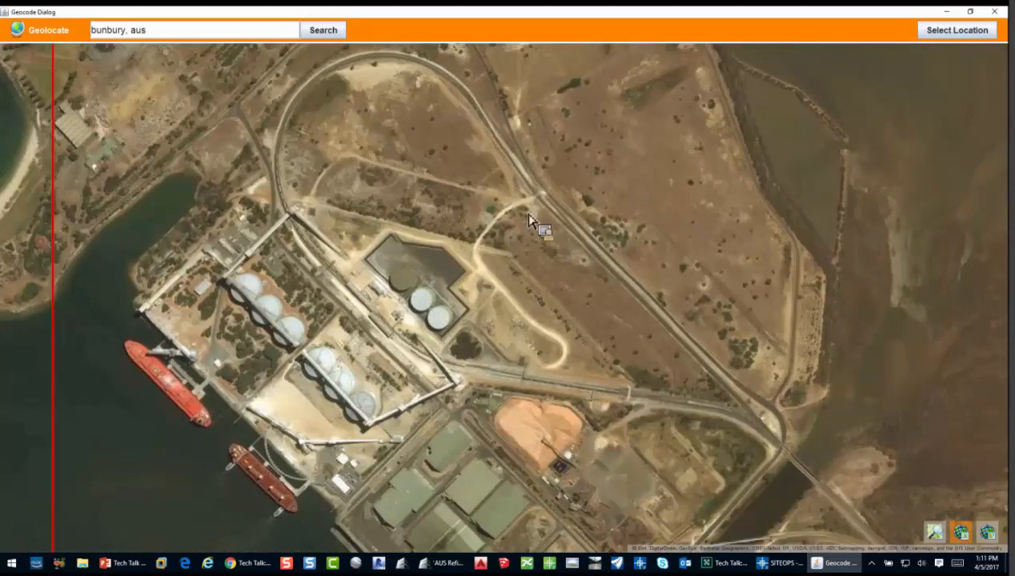
left_click_drag(535, 224, 443, 343)
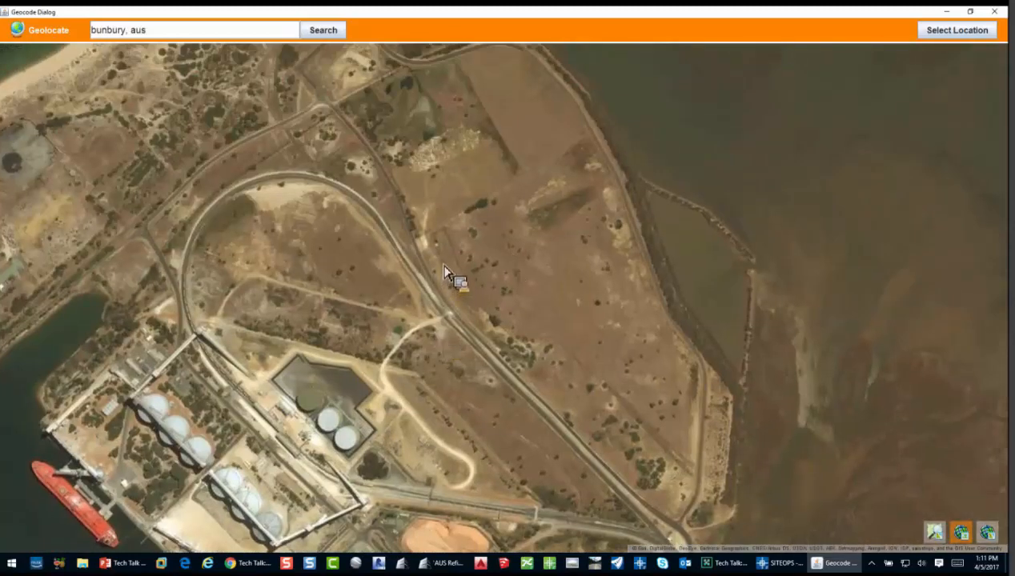
scroll(444, 266, "down", 1)
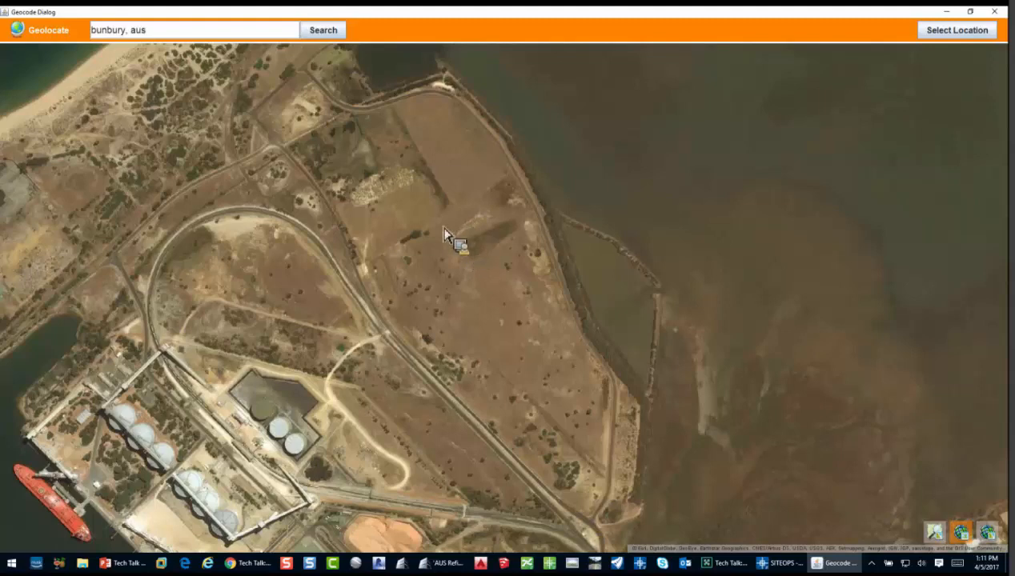
scroll(463, 165, "up", 1)
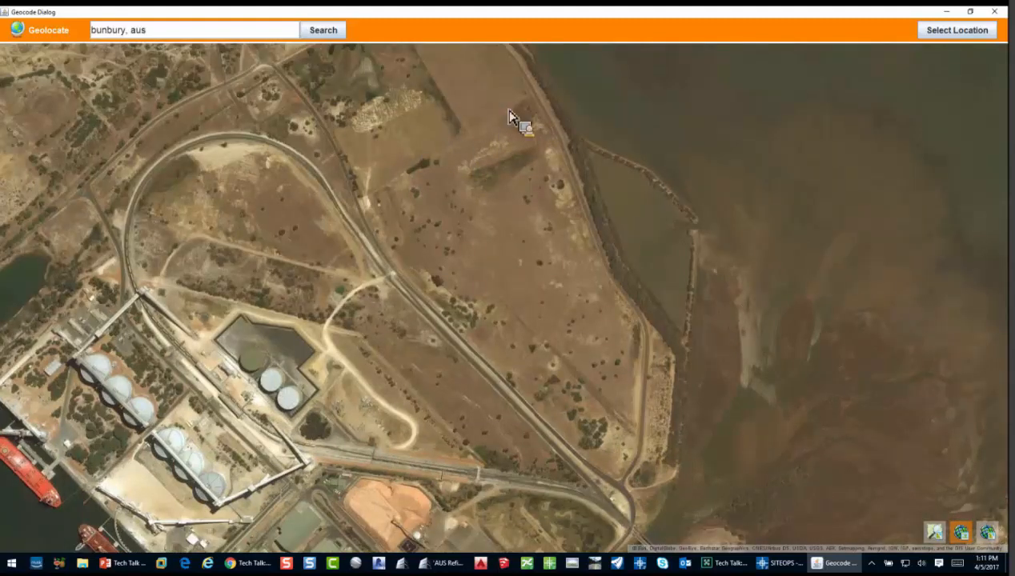
left_click(956, 31)
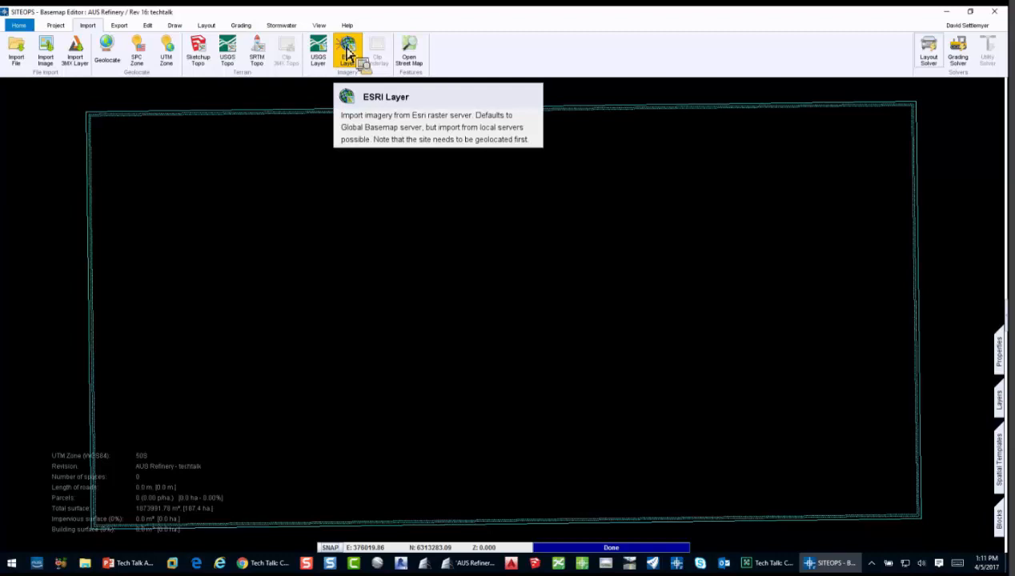
Step: Import the World_Imagery map from the ESRI server as the site's background imagery
left_click(348, 52)
left_click(411, 305)
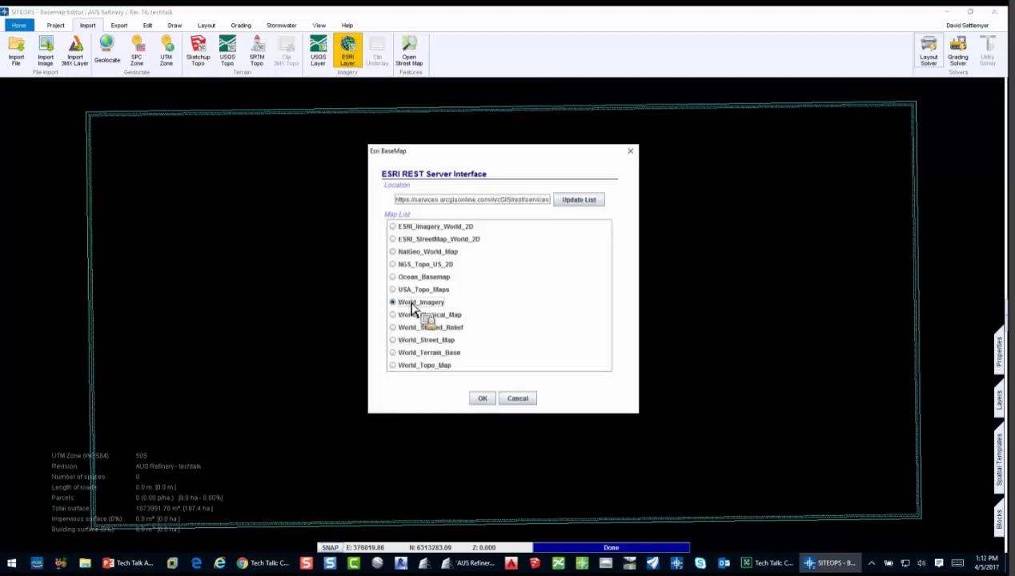
left_click(487, 398)
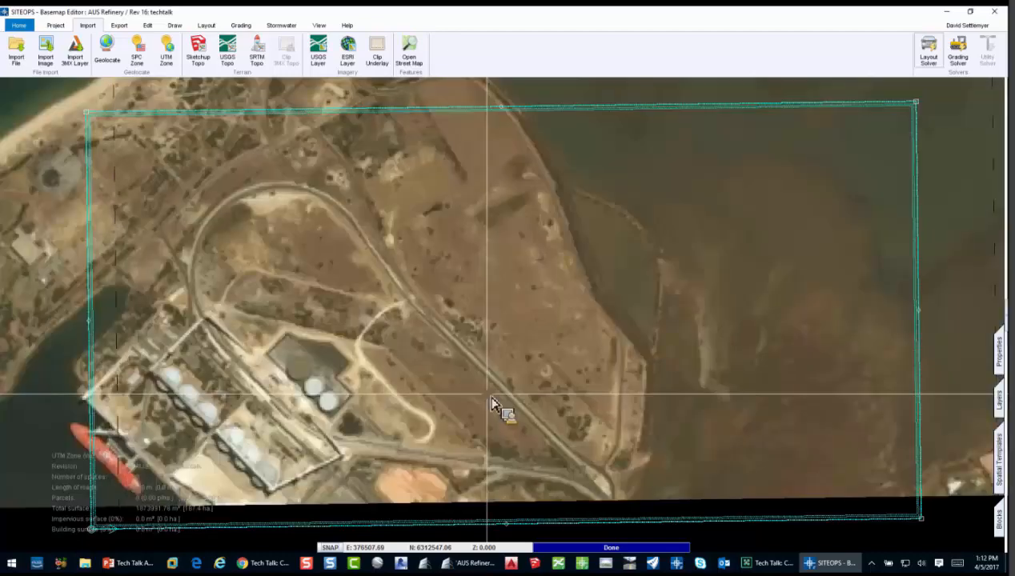
Step: Clip the imported aerial imagery to the site as an underlay image
scroll(501, 344, "up", 2)
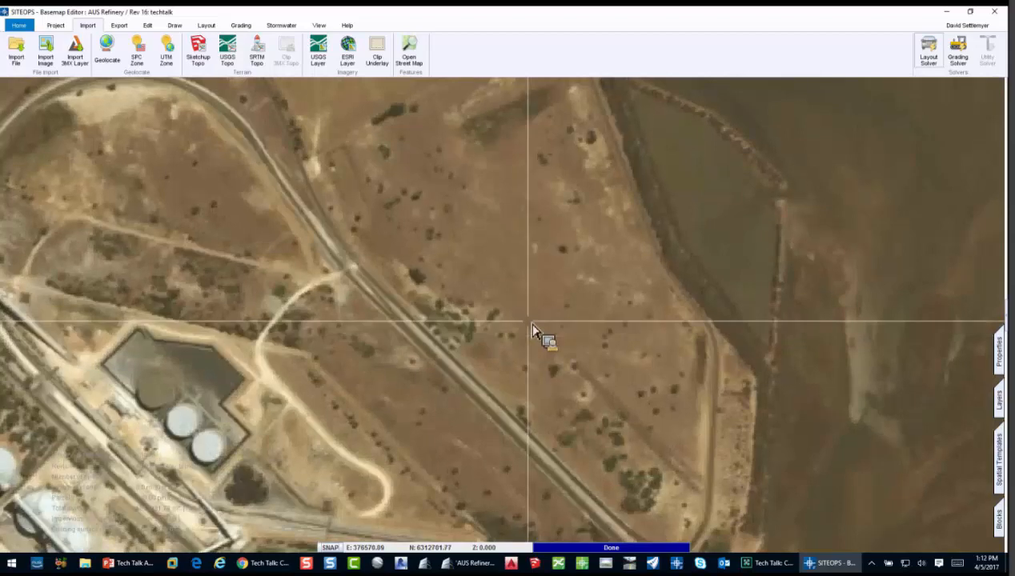
scroll(534, 330, "up", 1)
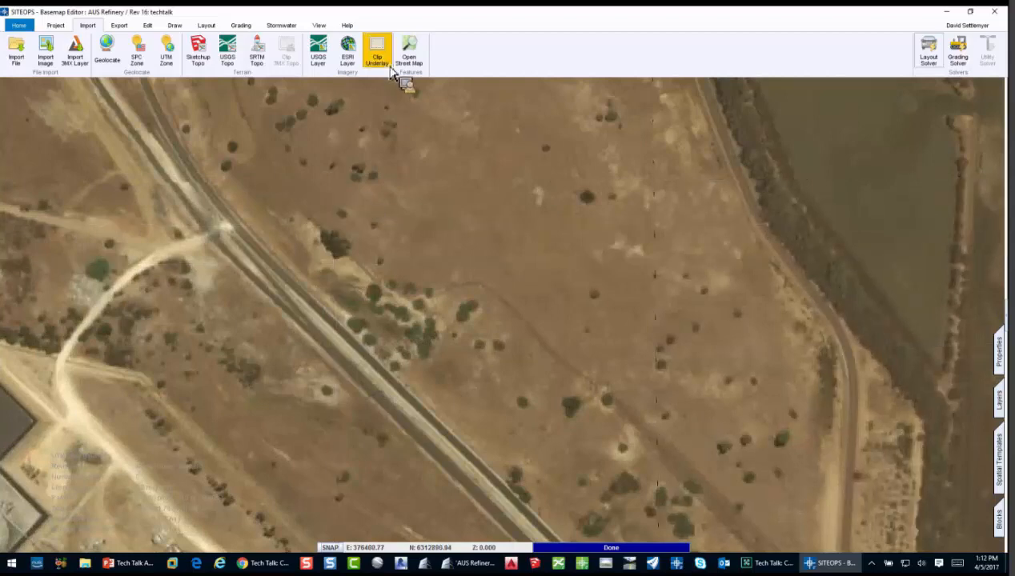
left_click(383, 54)
left_click(483, 297)
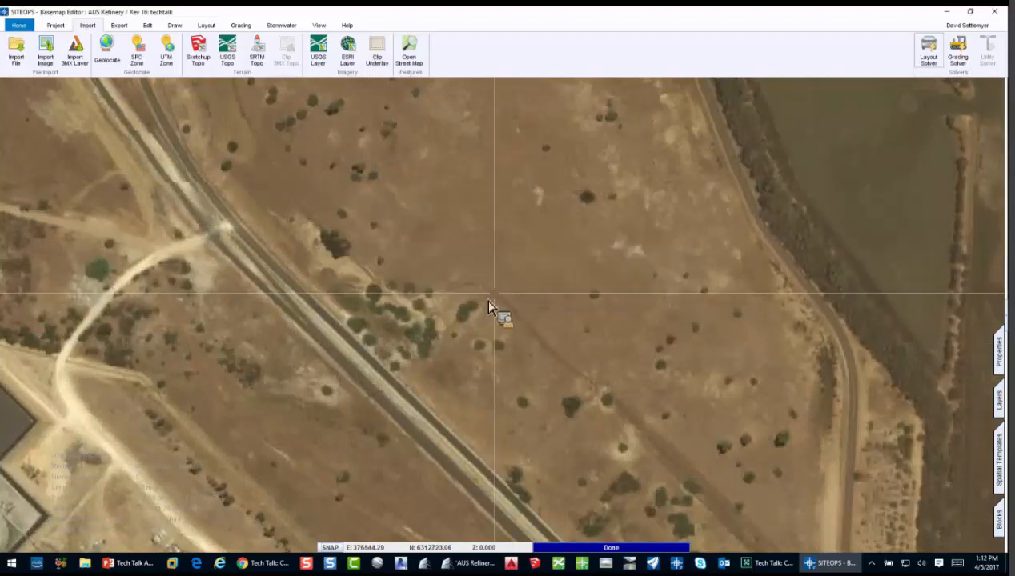
scroll(491, 308, "down", 2)
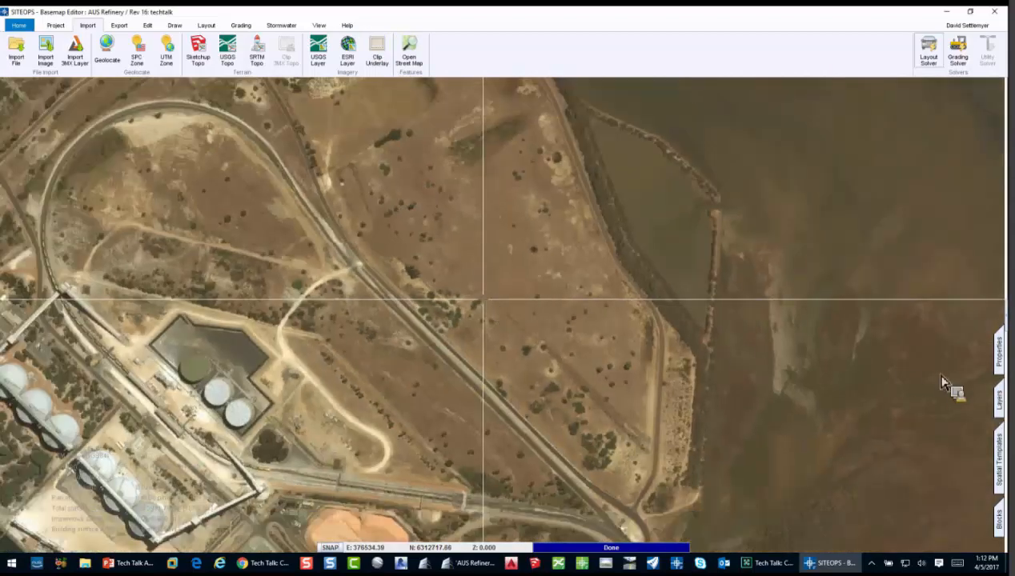
Step: Show the layer list and hide the Esri Layer so only the clipped underlay image is displayed
left_click(997, 401)
left_click_drag(900, 364, 883, 360)
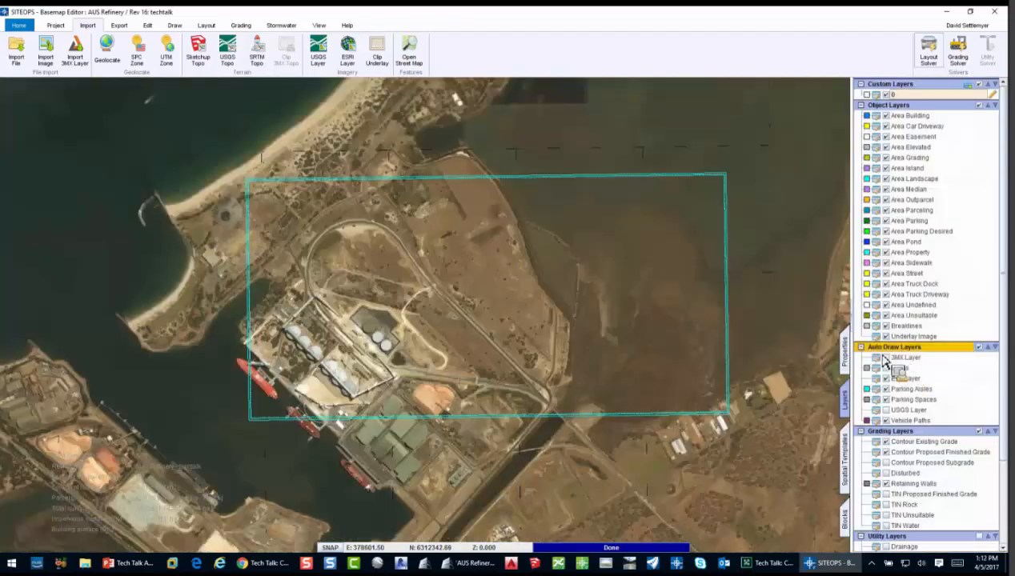
scroll(433, 330, "down", 5)
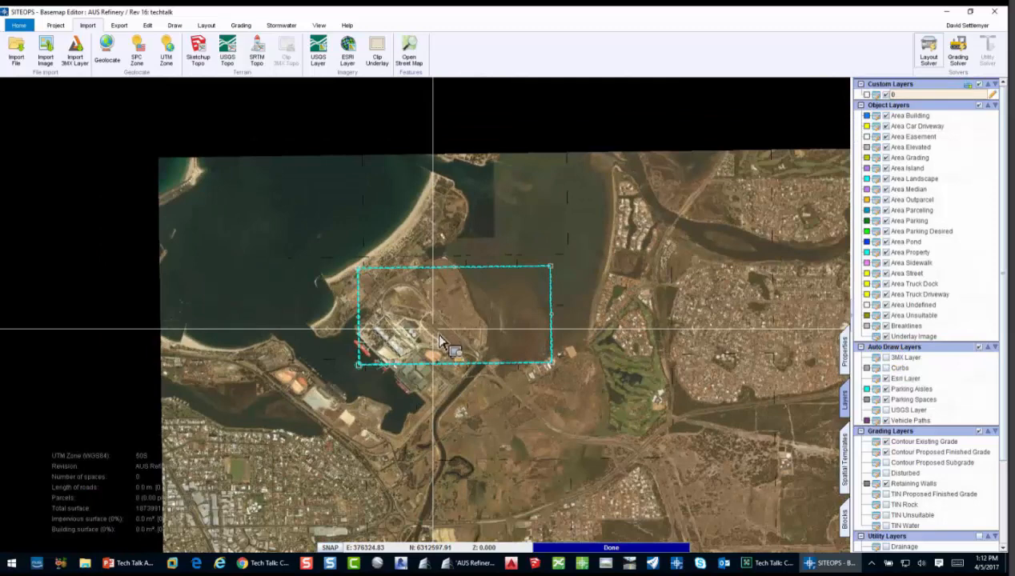
scroll(434, 330, "up", 6)
mouse_move(900, 416)
left_mouse_down()
mouse_move(909, 379)
mouse_move(900, 390)
left_mouse_up()
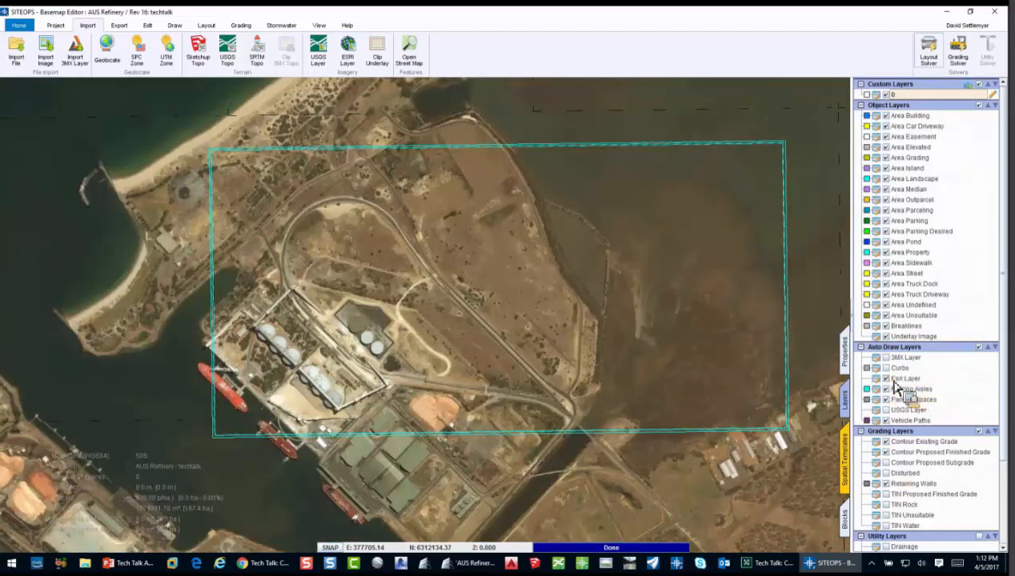
Step: Import the SRTM topography for the site and reopen the layer list
scroll(494, 254, "up", 3)
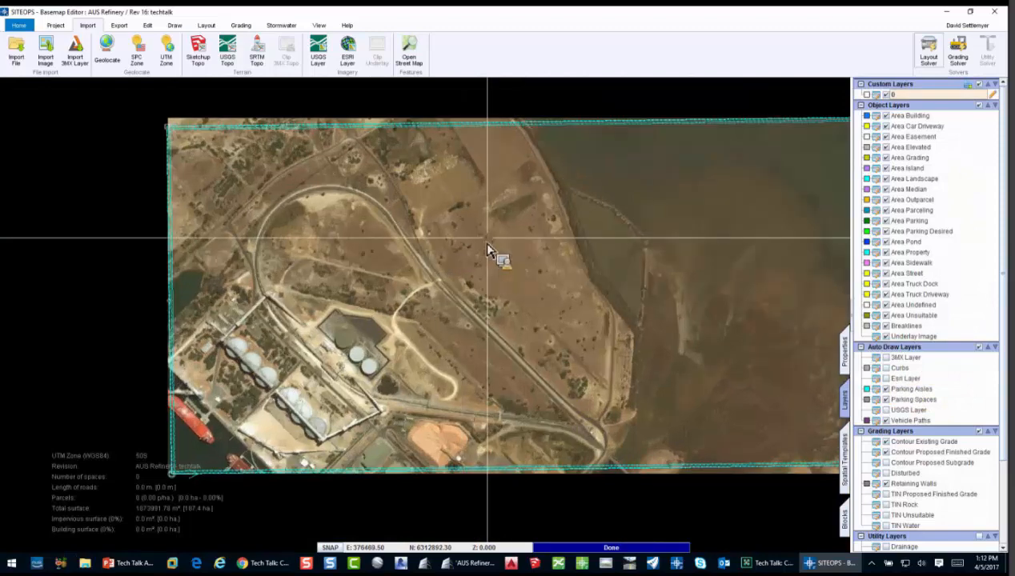
scroll(520, 243, "up", 1)
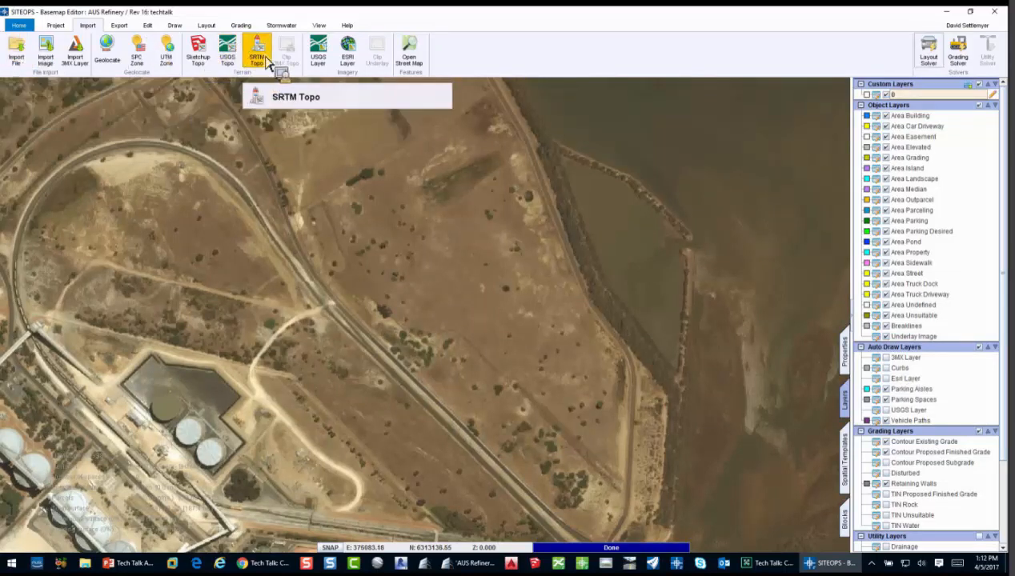
left_click(268, 64)
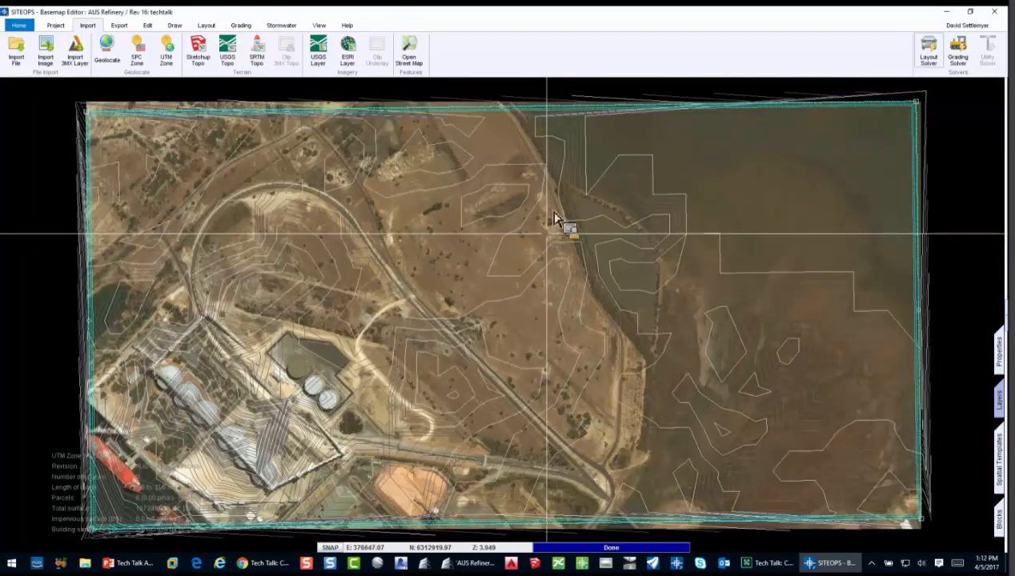
scroll(557, 185, "up", 2)
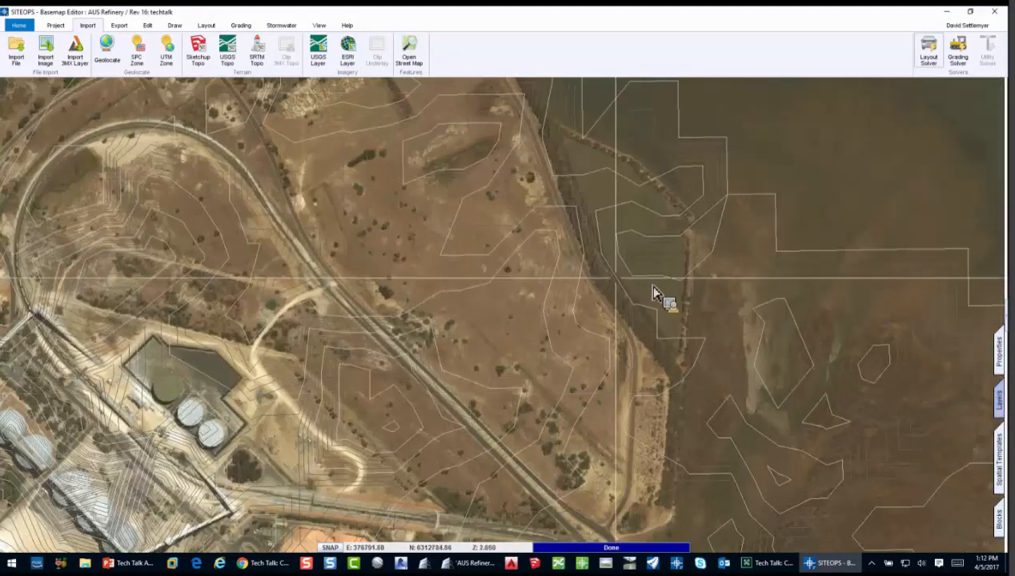
left_click(999, 400)
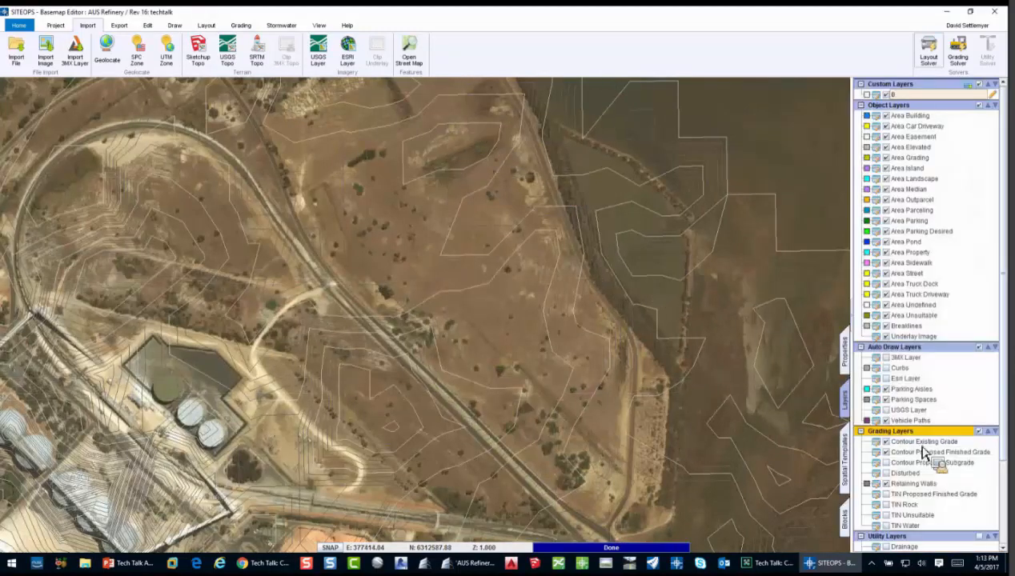
Step: Hide the existing-grade contours so the aerial image shows without contour lines
left_click(886, 442)
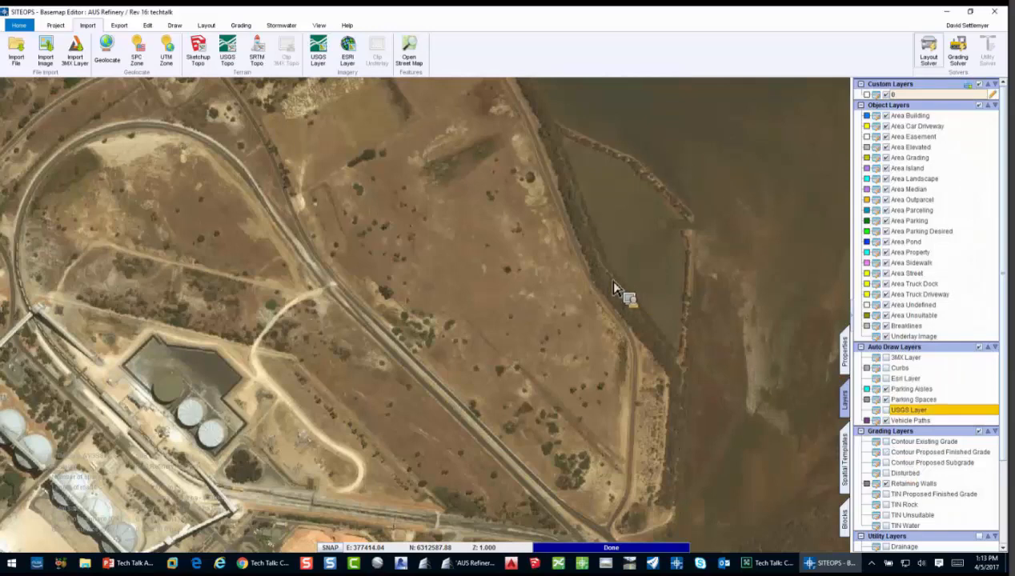
left_click(616, 287)
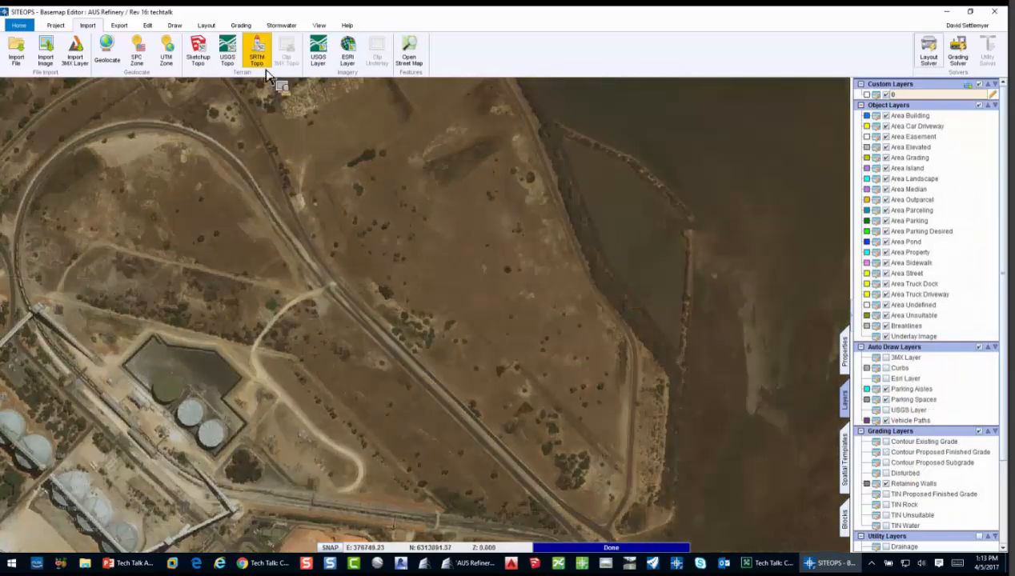
Step: Draw a new property boundary of about 18.64 ha around the open land between the railway and the eastern track, replacing the current boundary
left_click(207, 25)
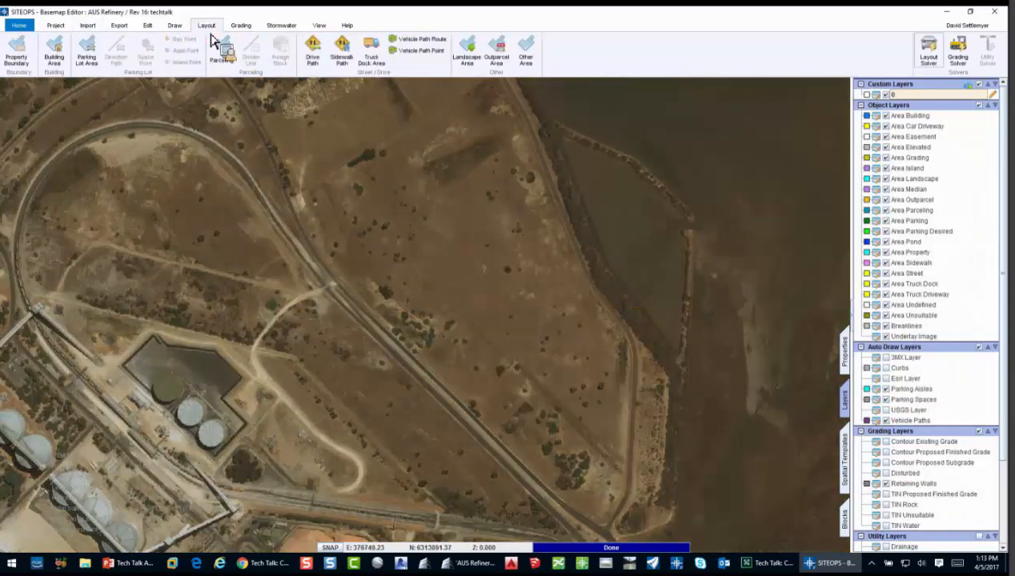
left_click(16, 52)
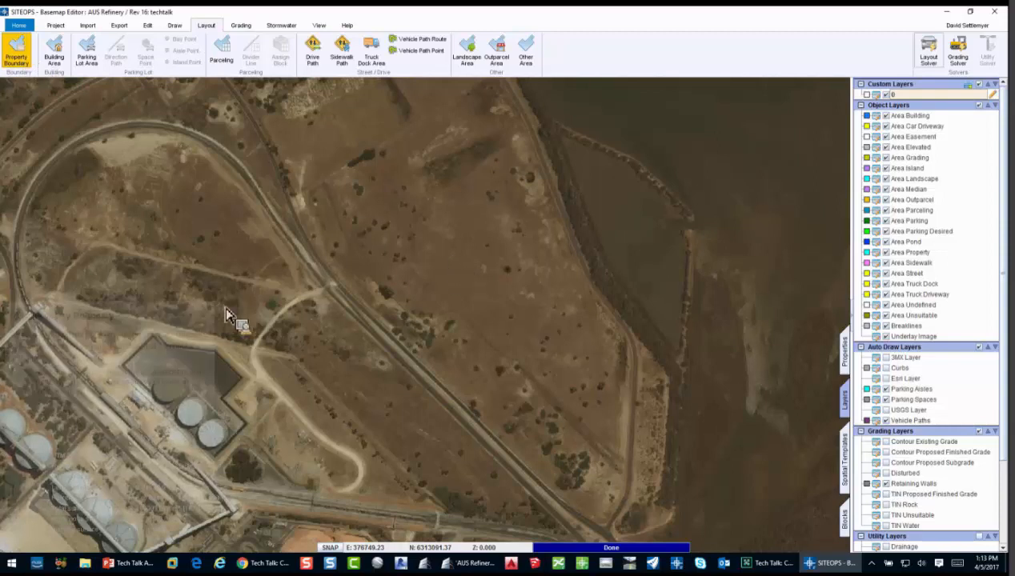
left_click(295, 199)
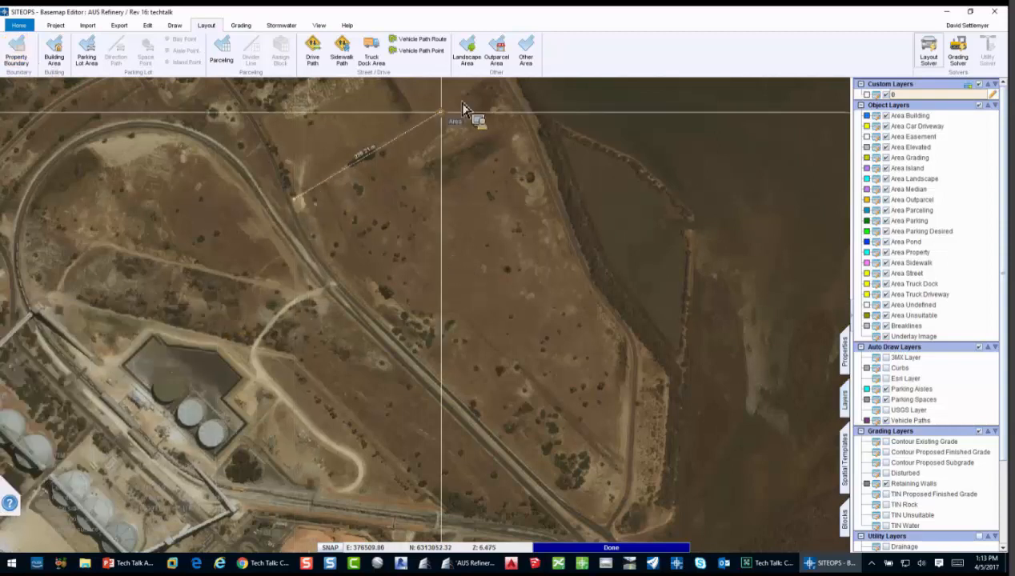
left_click(472, 105)
left_click(497, 143)
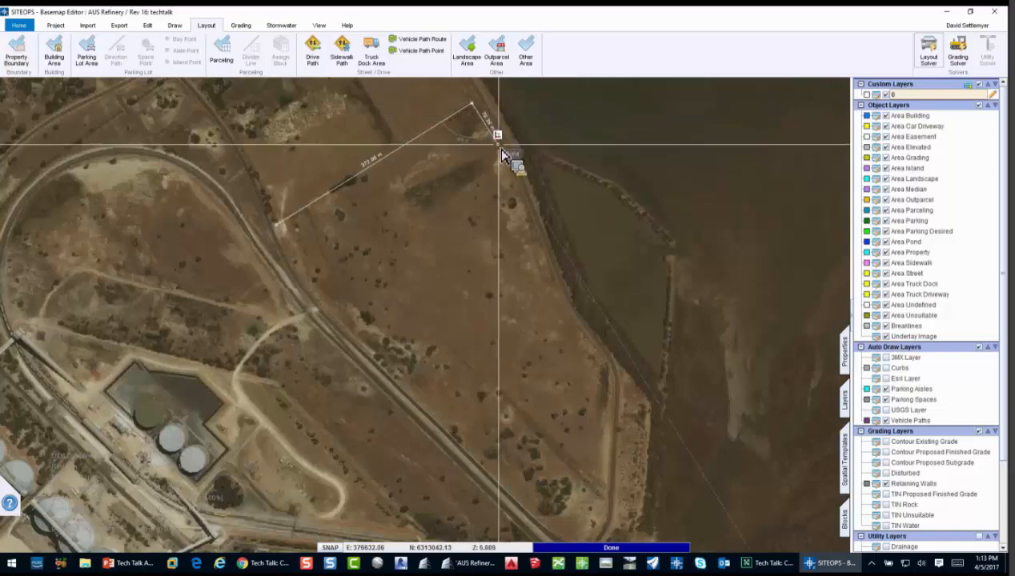
left_click(559, 305)
left_click(603, 361)
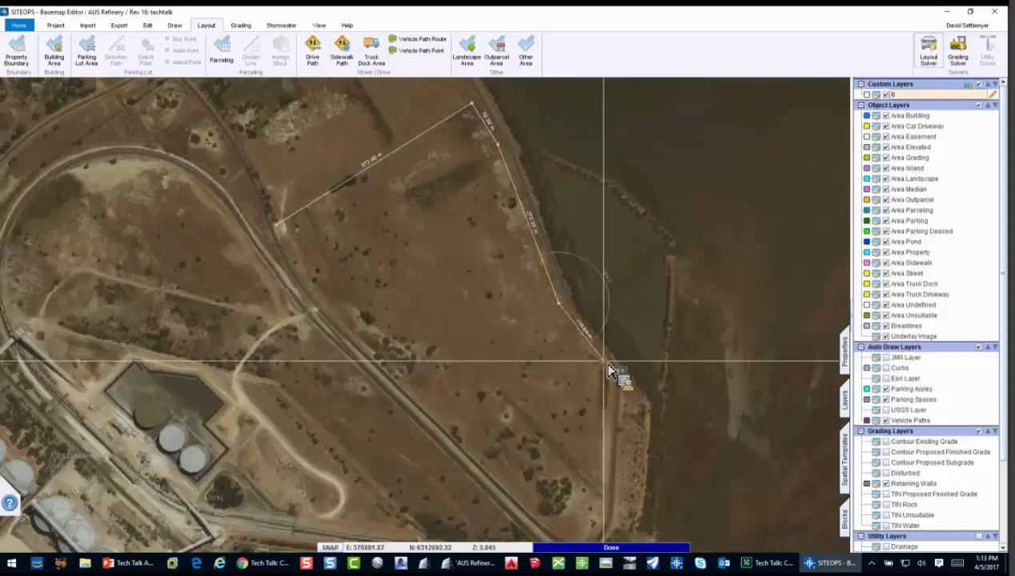
left_click(610, 386)
middle_click_drag(656, 430, 659, 312)
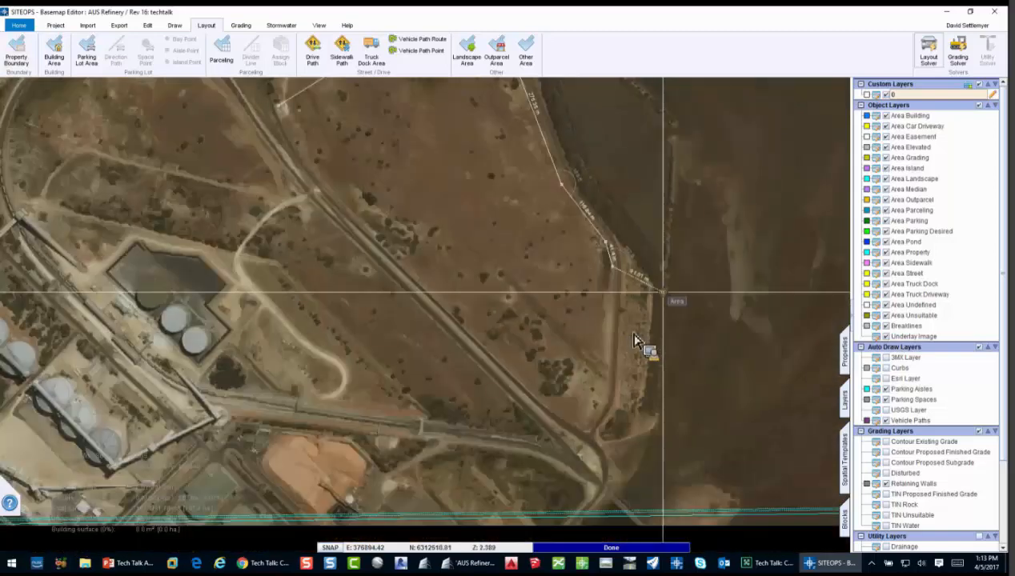
left_click(605, 399)
left_click(589, 423)
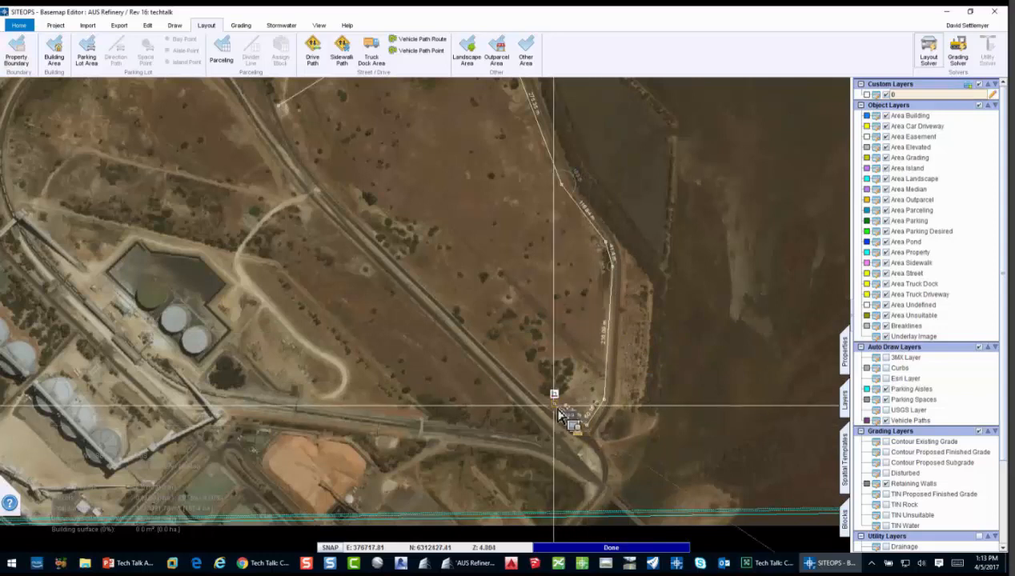
left_click(552, 405)
left_click(326, 186)
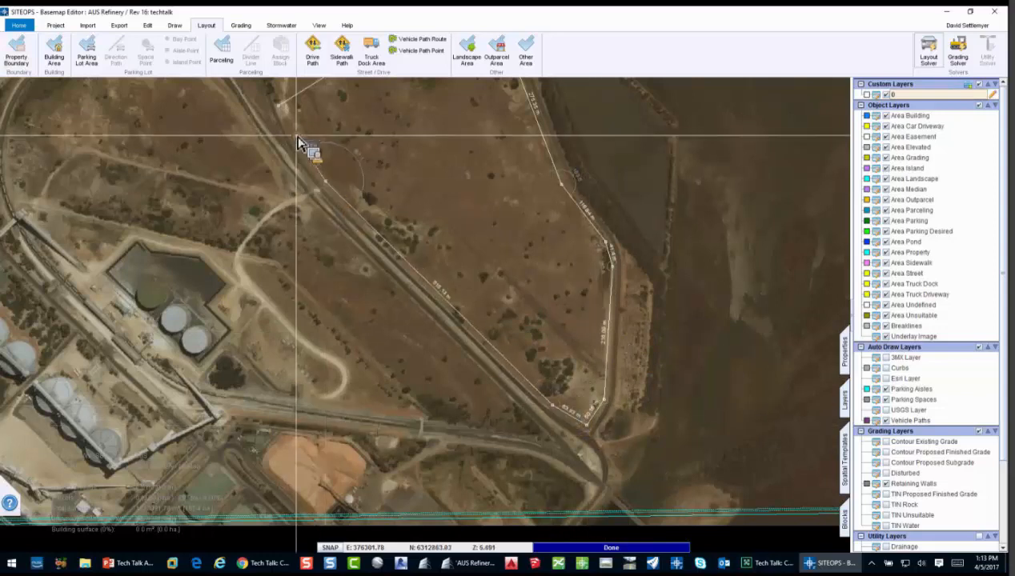
left_click(280, 107)
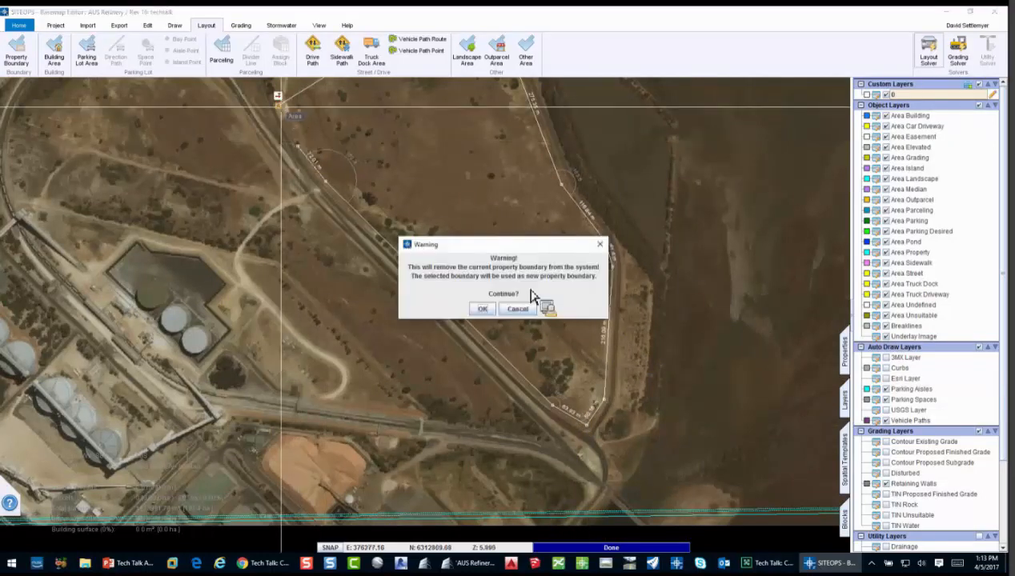
left_click(485, 309)
Step: Show the properties of the newly drawn property boundary
middle_click_drag(541, 184, 538, 256)
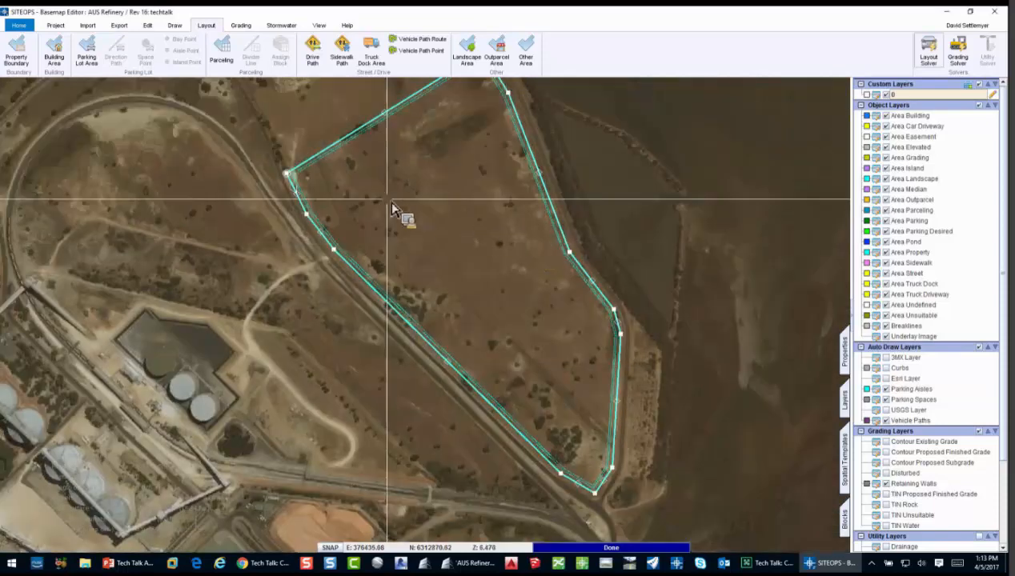
scroll(426, 158, "up", 3)
middle_click_drag(426, 158, 471, 273)
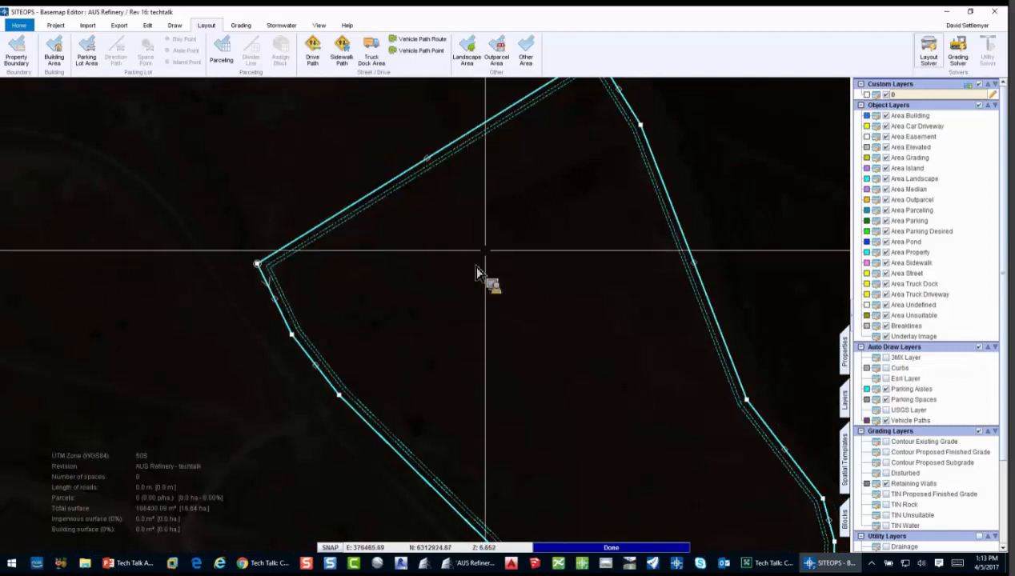
middle_click_drag(476, 272, 412, 262)
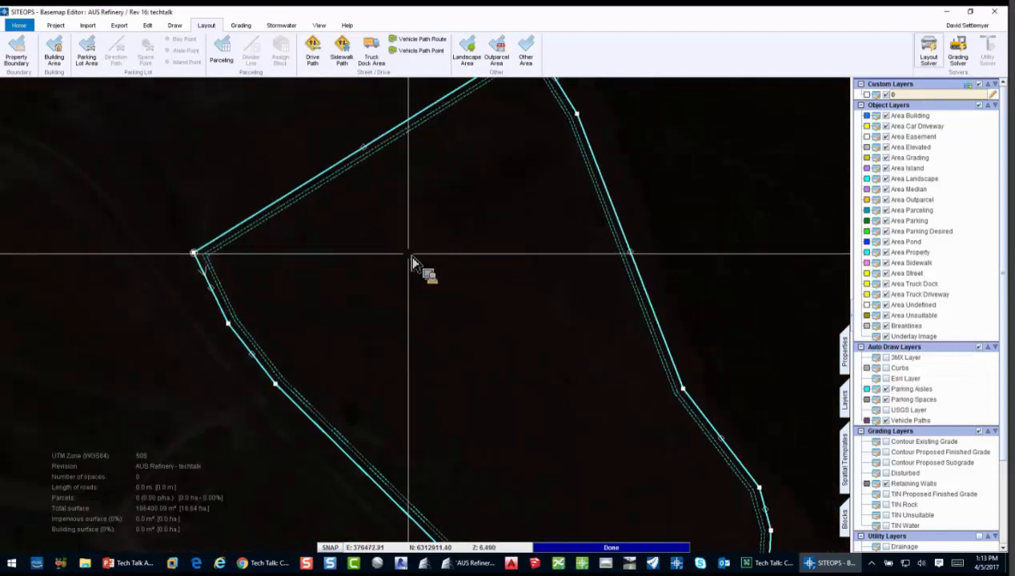
left_click(846, 354)
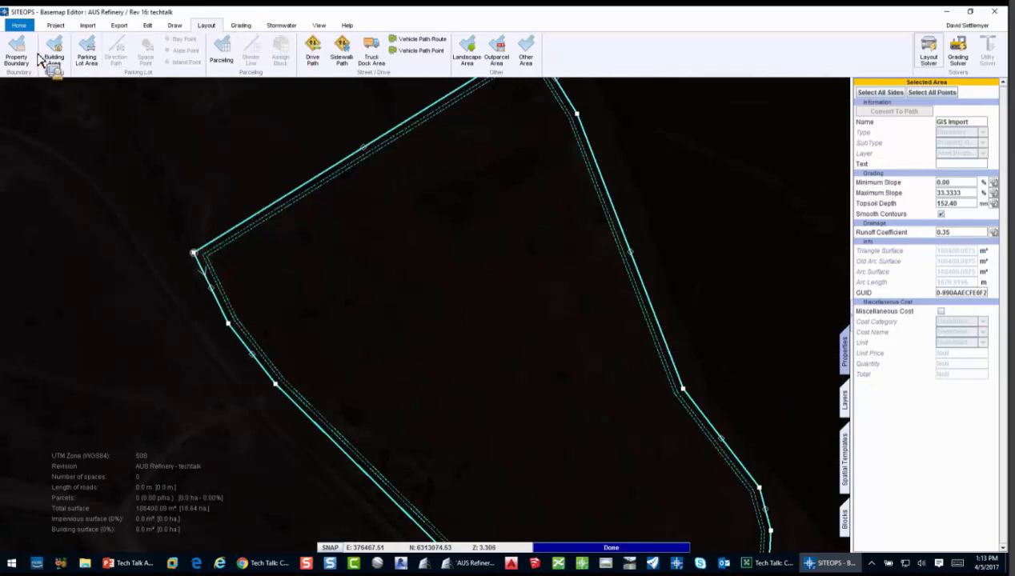
Step: Draw a four-sided parking lot area of about 31,250 square metres inside the northern part of the property boundary
left_click(100, 58)
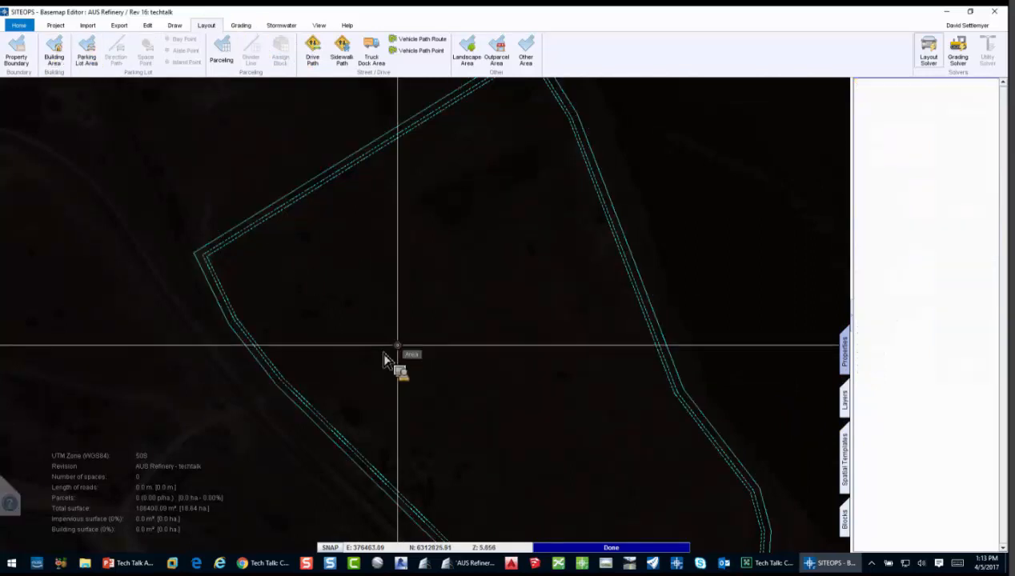
left_click(286, 303)
left_click(479, 184)
left_click(569, 317)
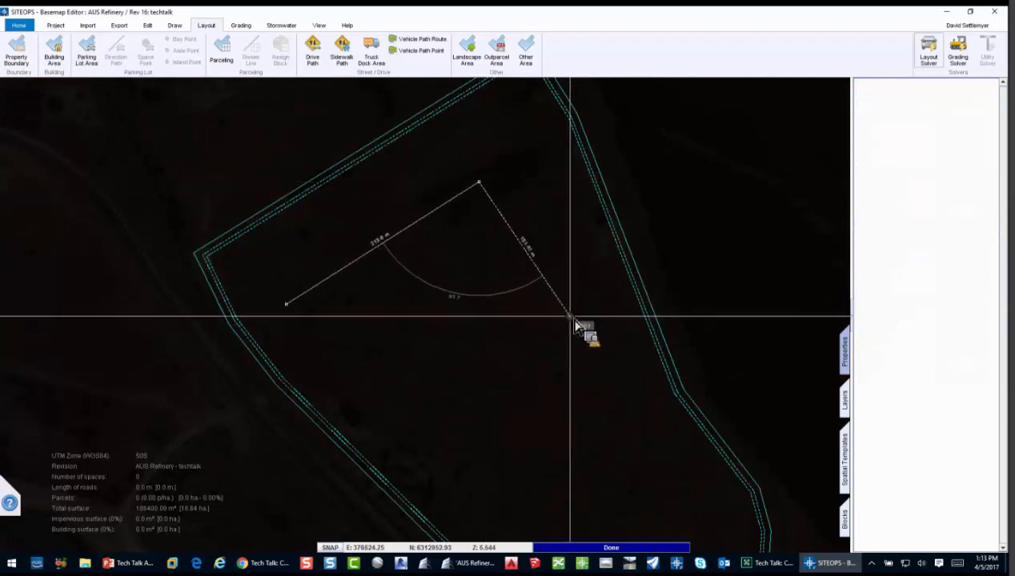
left_click(377, 424)
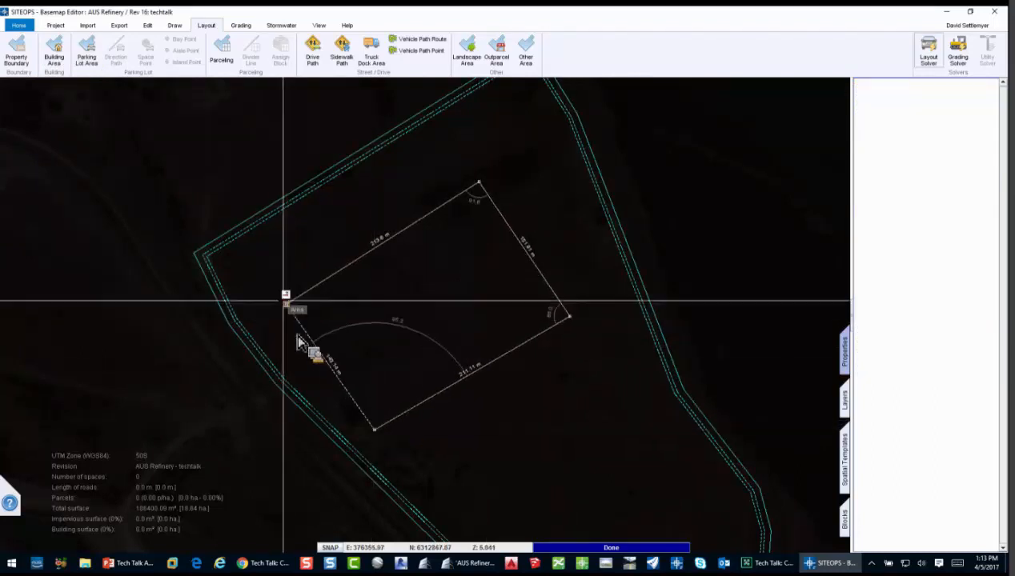
left_click(329, 331)
Step: Examine the parking lot's slope limits and the surface types available for it
scroll(366, 338, "up", 3)
middle_click_drag(398, 315, 391, 334)
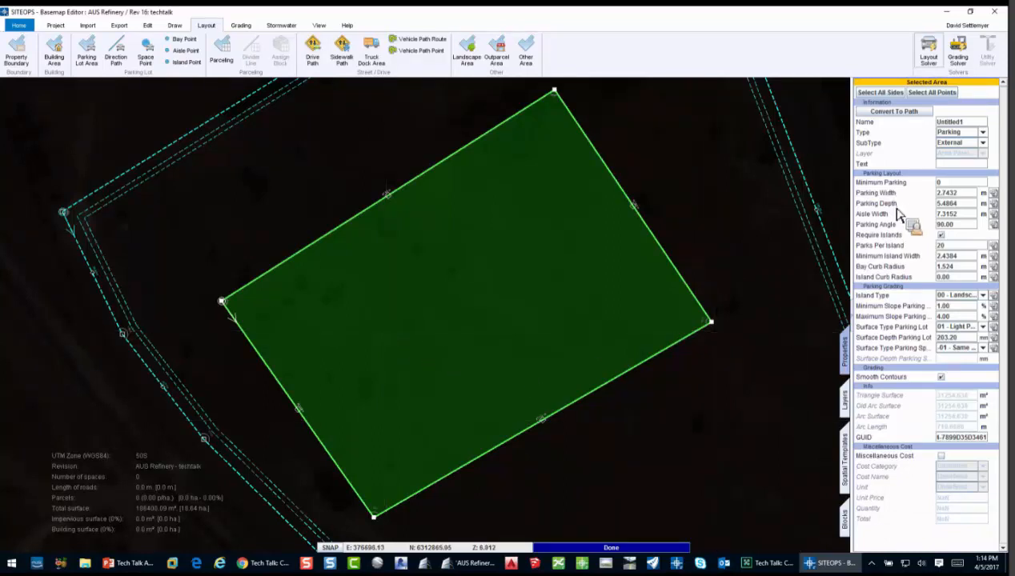
double_click(946, 308)
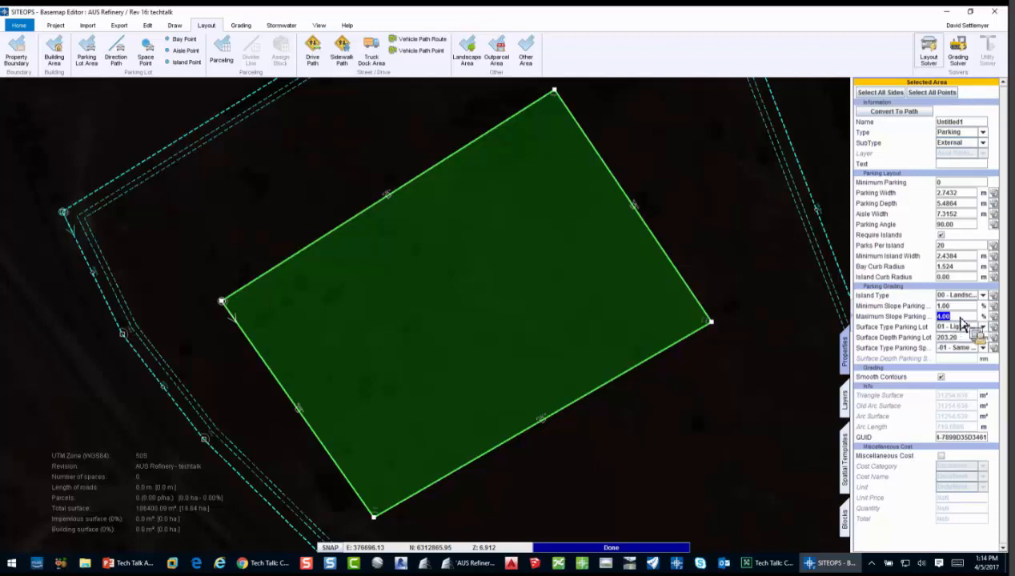
double_click(963, 316)
left_click(965, 327)
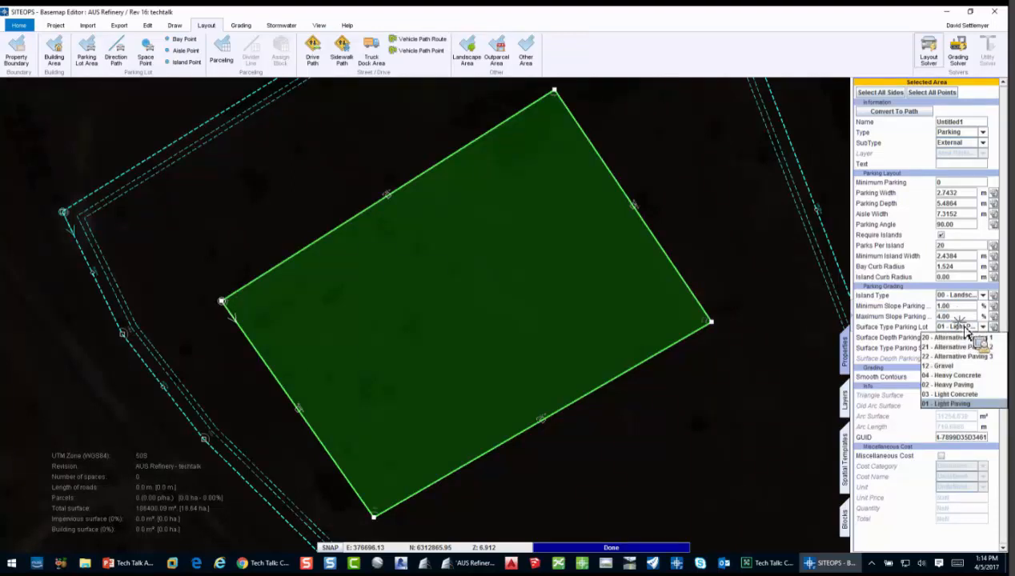
left_click(966, 329)
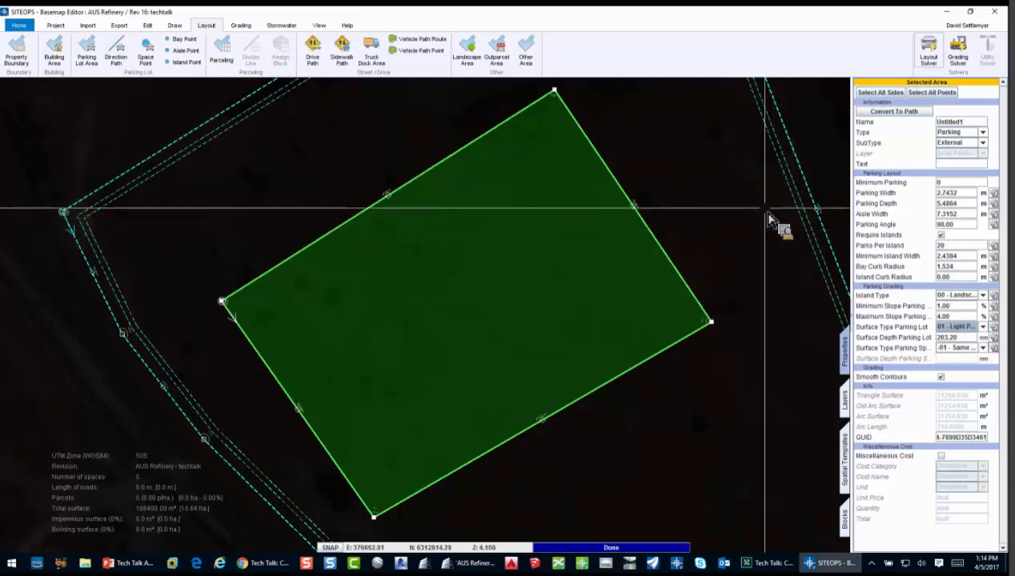
Step: Run the Layout Solver to fill the parking lot area with stalls, aisles and islands
left_click(929, 61)
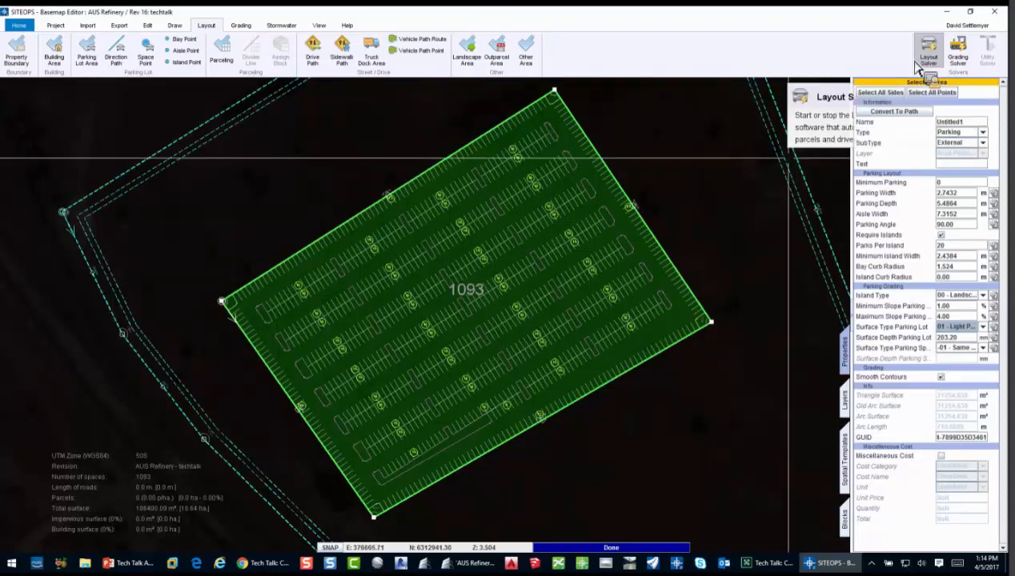
left_click(632, 178)
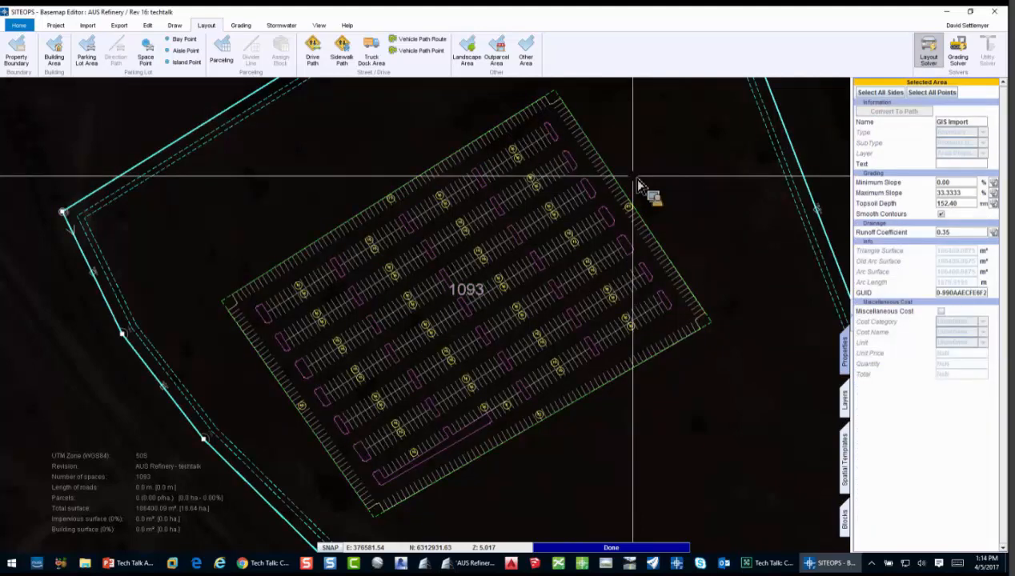
Step: Shrink the parking lot by moving its southeast corner and its eastern side inward with the Layout Solver running
left_click(711, 326)
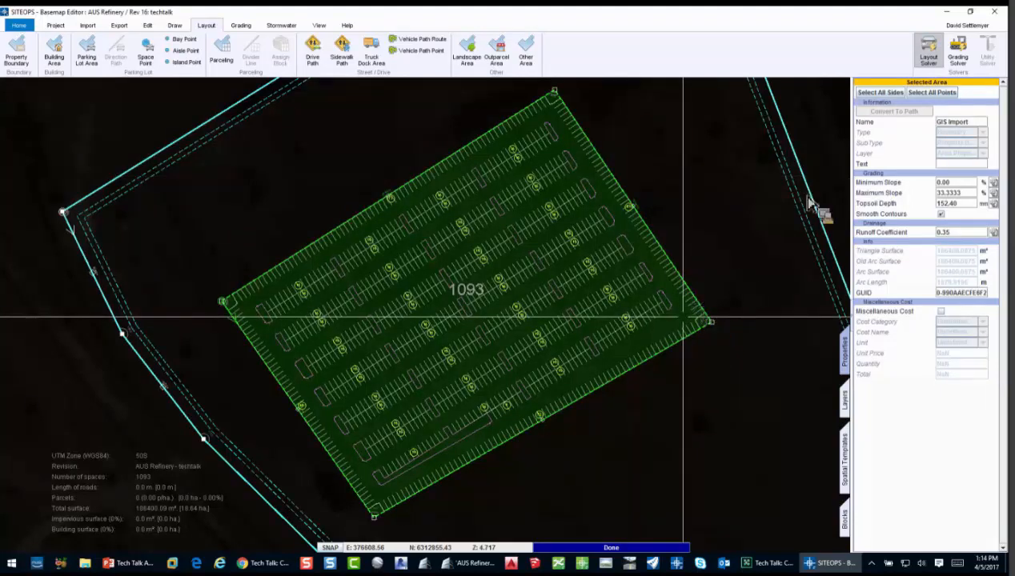
left_click(935, 64)
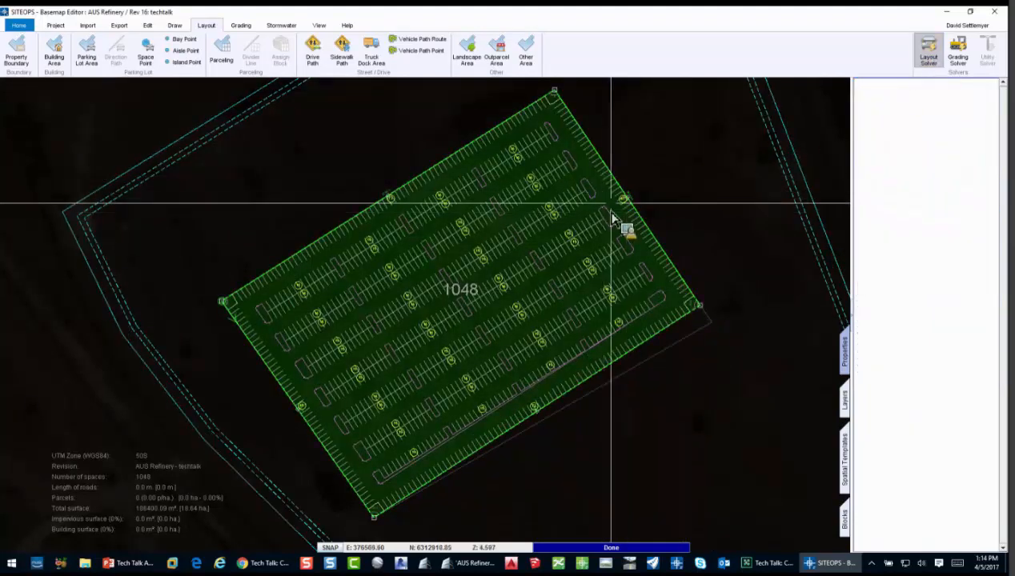
left_click_drag(632, 208, 528, 280)
left_click(930, 56)
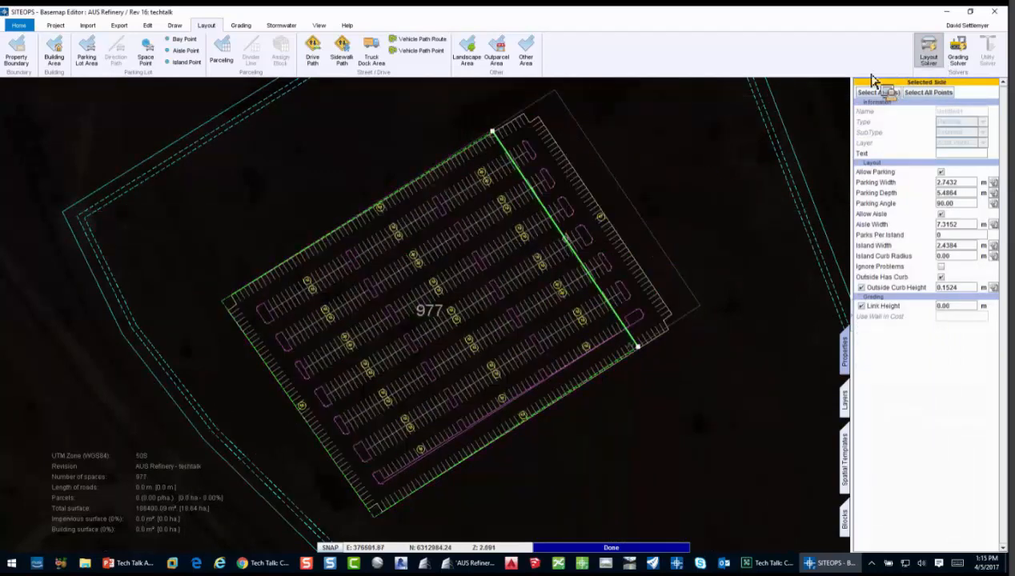
scroll(418, 311, "up", 2)
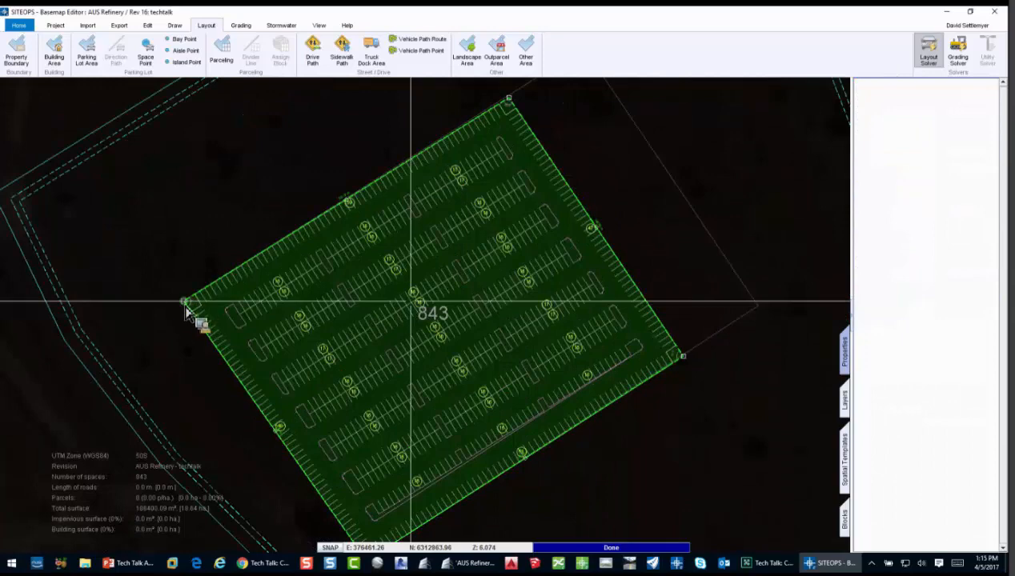
Step: Place a building rectangle with width 20 and height 100 over the parking lot's western corner
left_click_drag(189, 308, 235, 299)
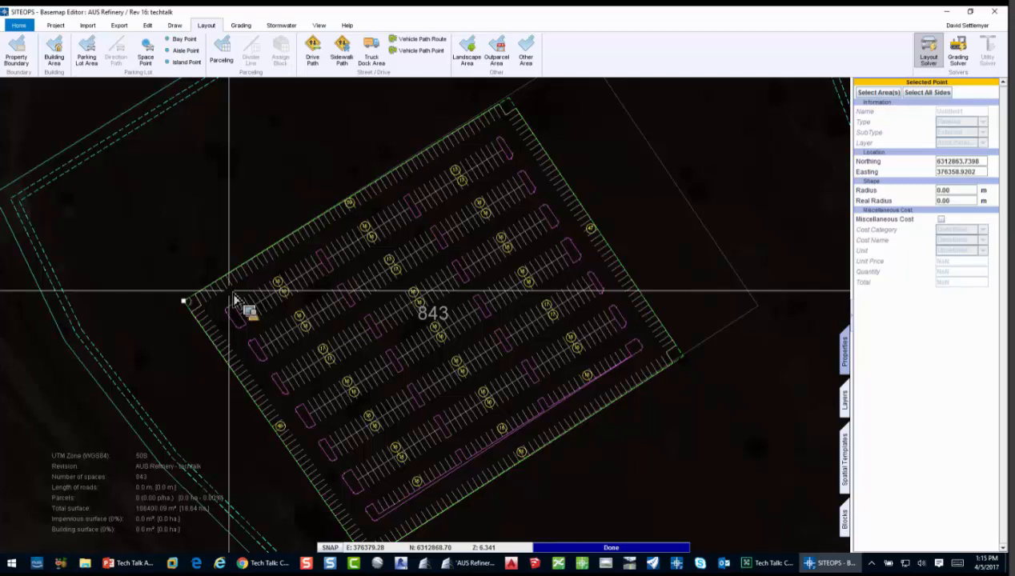
type("b")
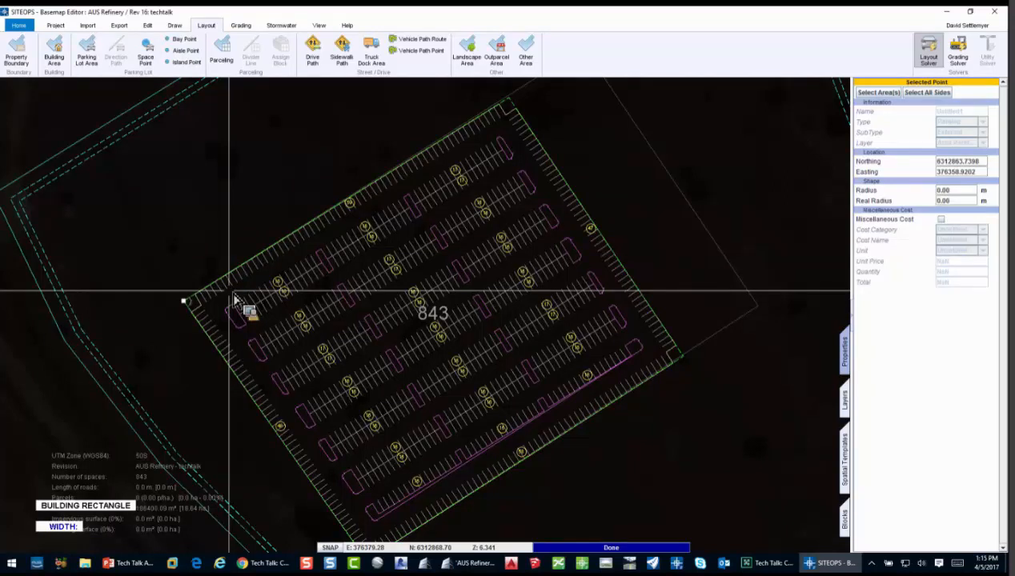
type("20")
key("Return")
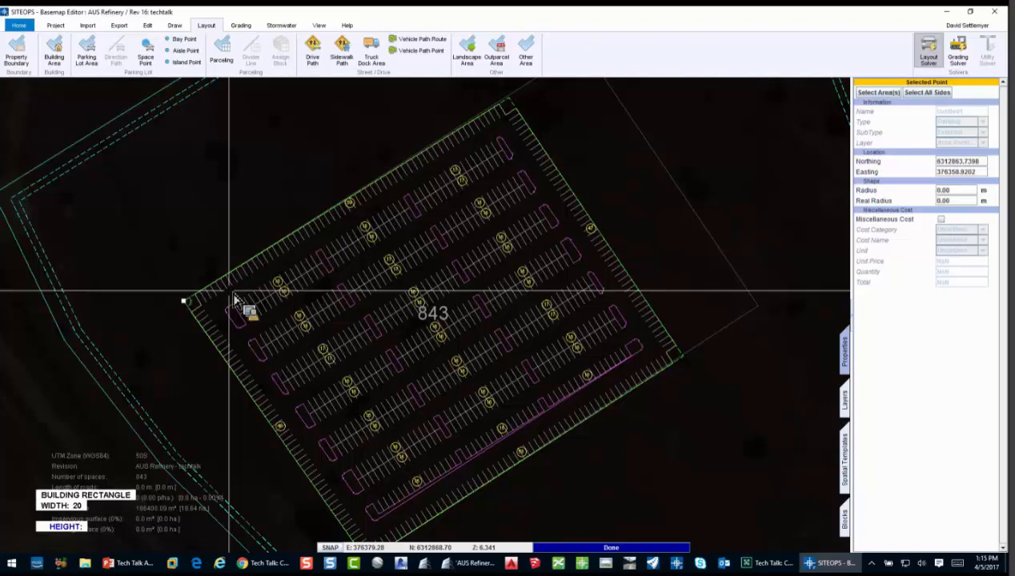
type("100")
key("Return")
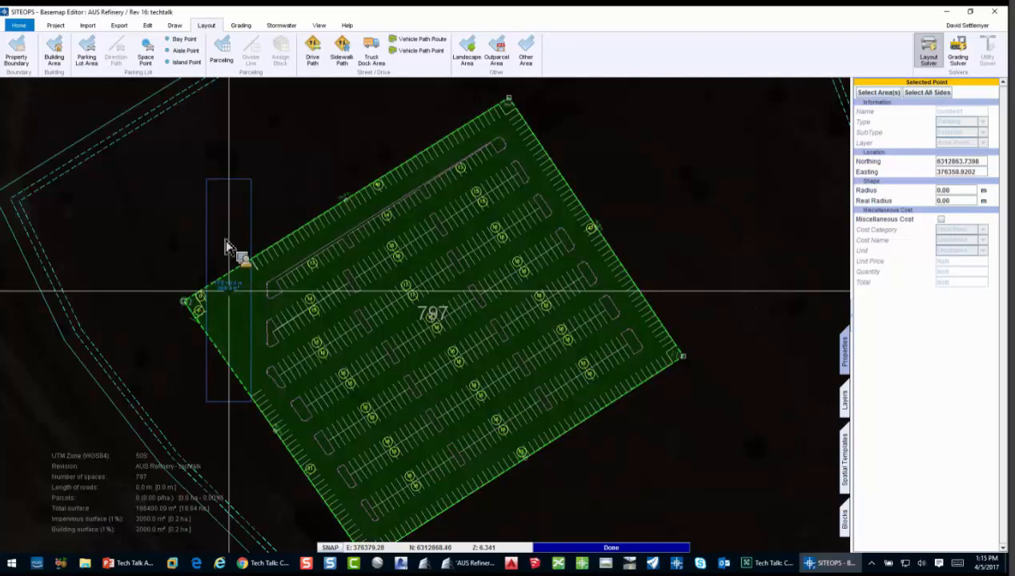
Step: Widen the building to about 61 m by moving its eastern side outward into the parking lot
left_click(227, 246)
left_click_drag(248, 257, 346, 297)
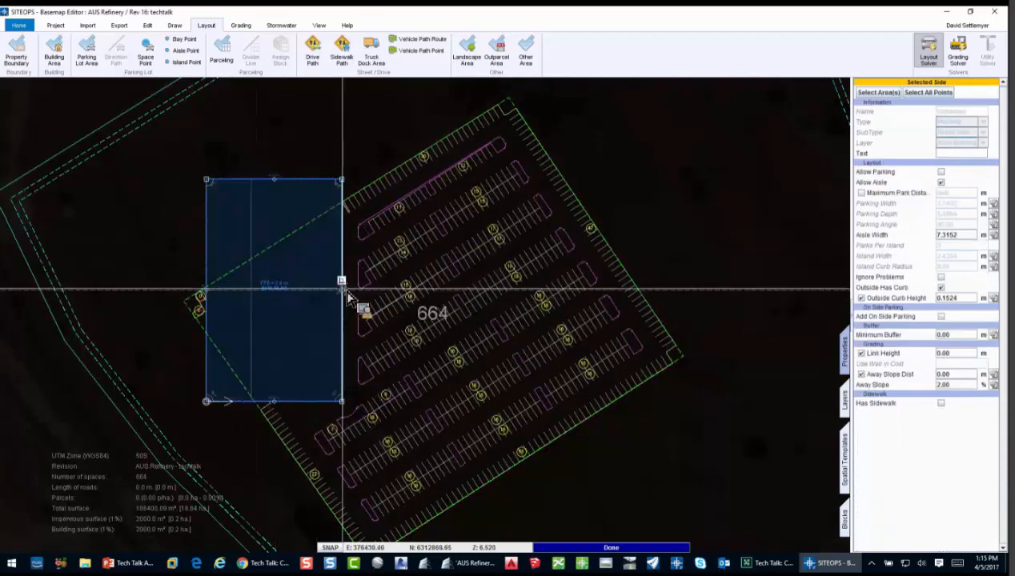
Step: Move the whole building east from the parking lot's western corner into the lot's eastern half
left_click(270, 196)
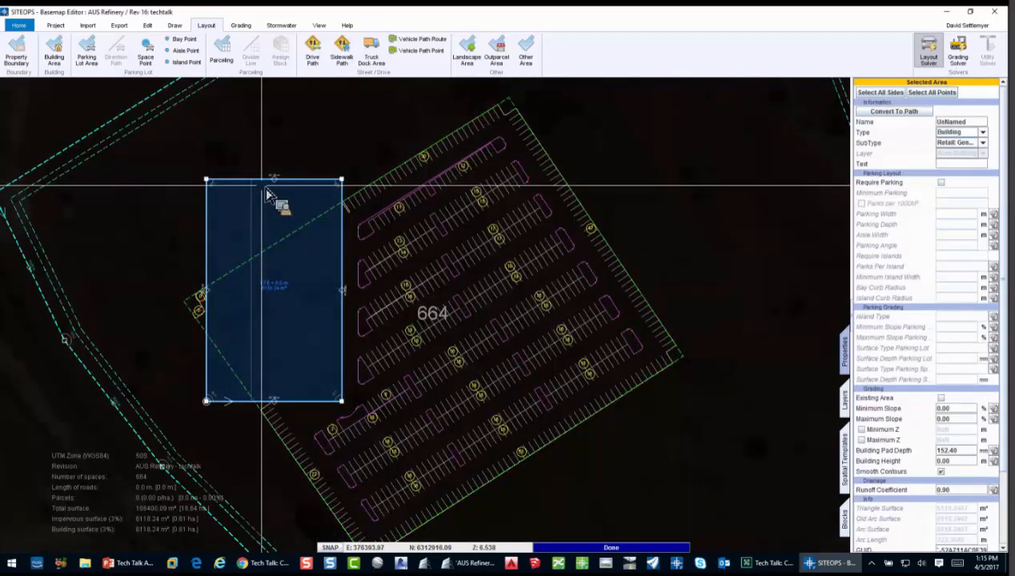
right_click(269, 194)
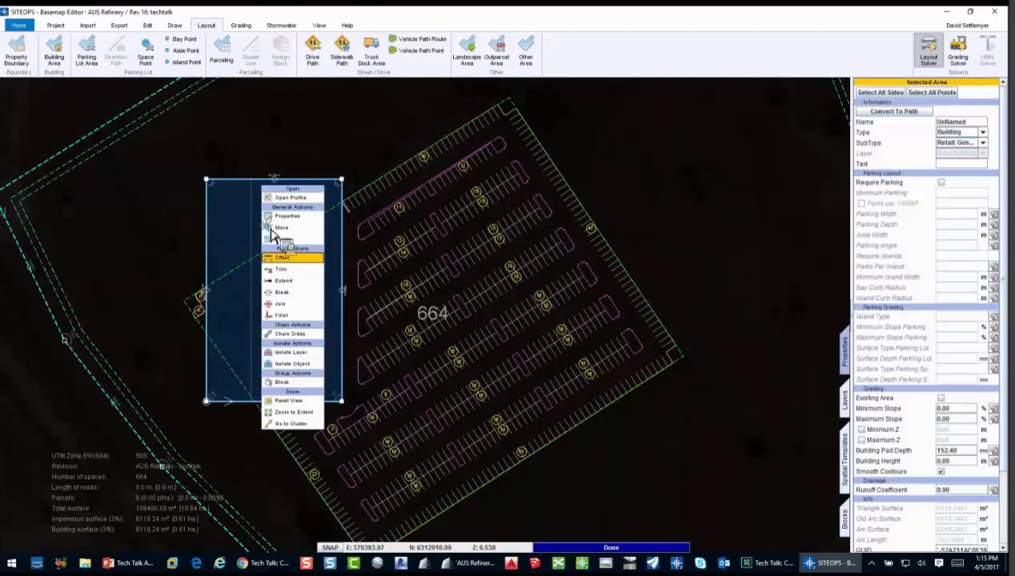
left_click(282, 228)
left_click(478, 221)
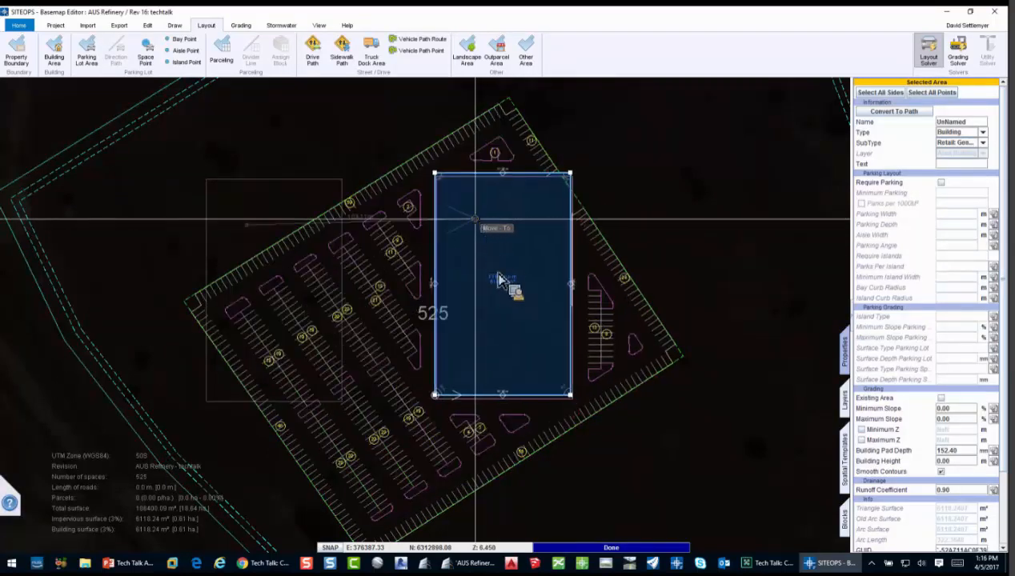
Step: Rotate the building about a point inside it until its sides roughly align with the parking lot's edges
right_click(494, 270)
left_click(528, 323)
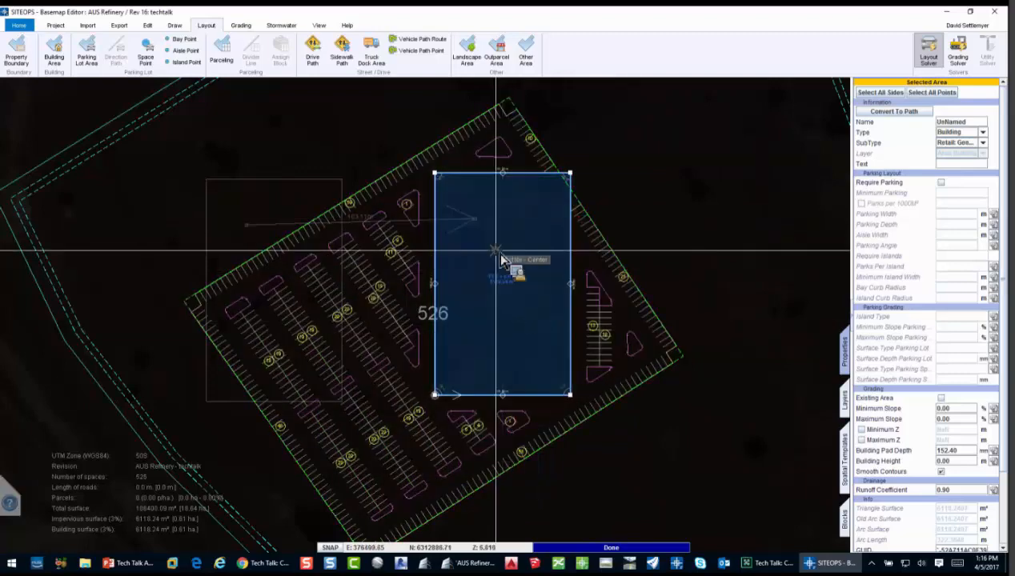
left_click(495, 251)
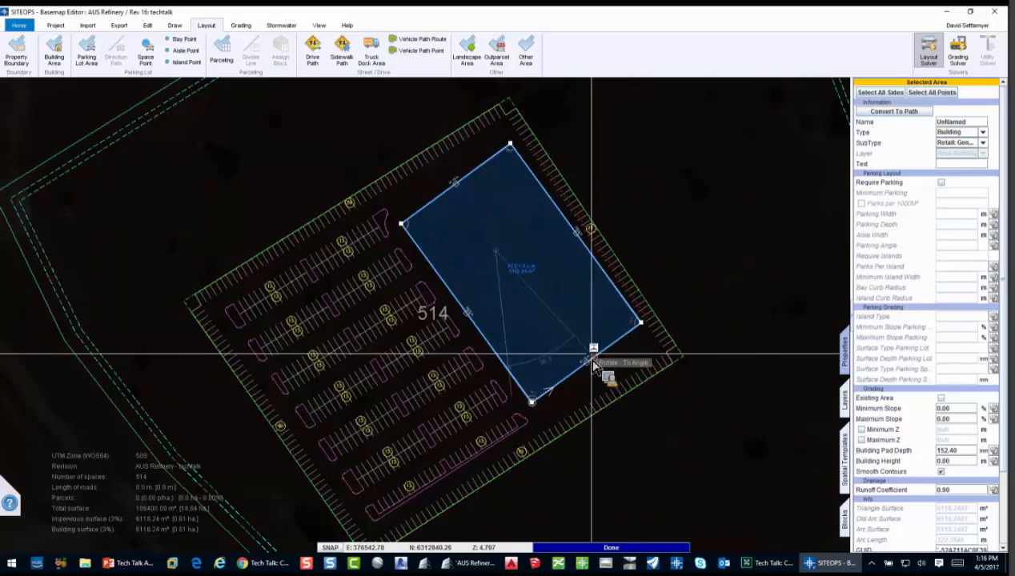
left_click(593, 365)
Step: Move the rotated building slightly southwest, away from the parking lot's eastern side
right_click(529, 281)
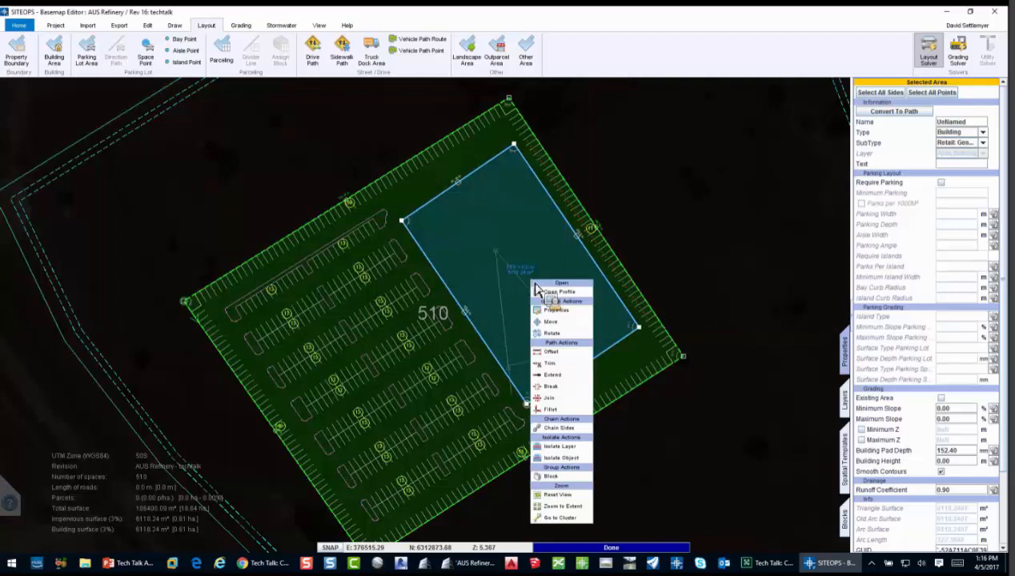
left_click(577, 333)
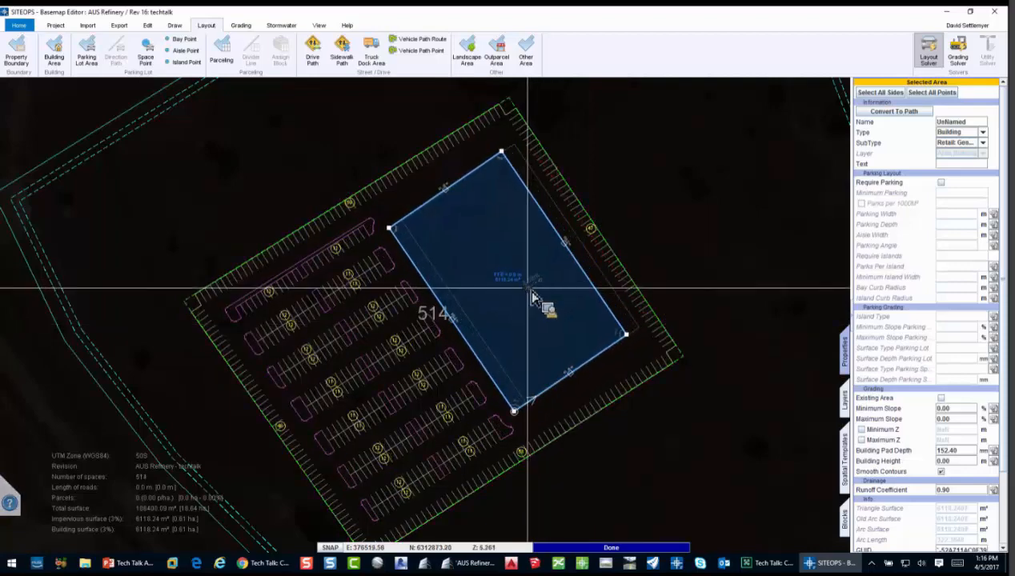
left_click(538, 293)
left_click(659, 197)
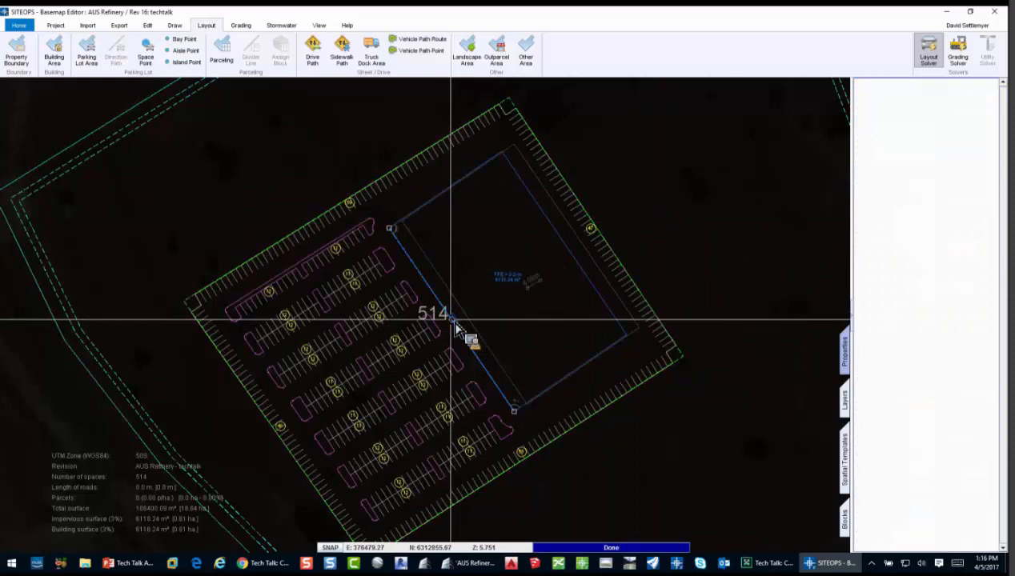
Step: Move the building slightly northeast, toward the stalls along the parking lot's eastern side
left_click(499, 287)
scroll(528, 312, "up", 2)
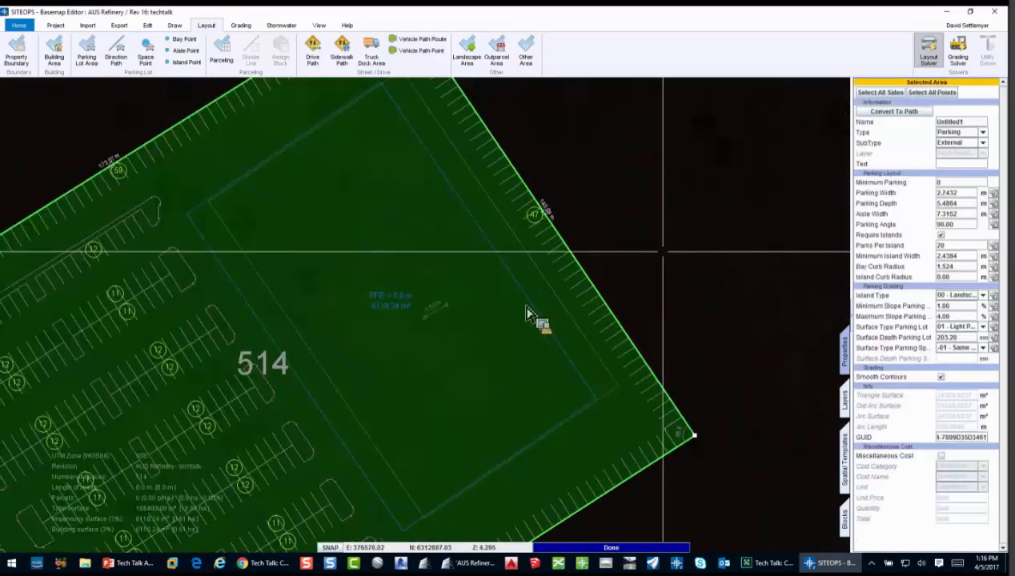
left_click(482, 299)
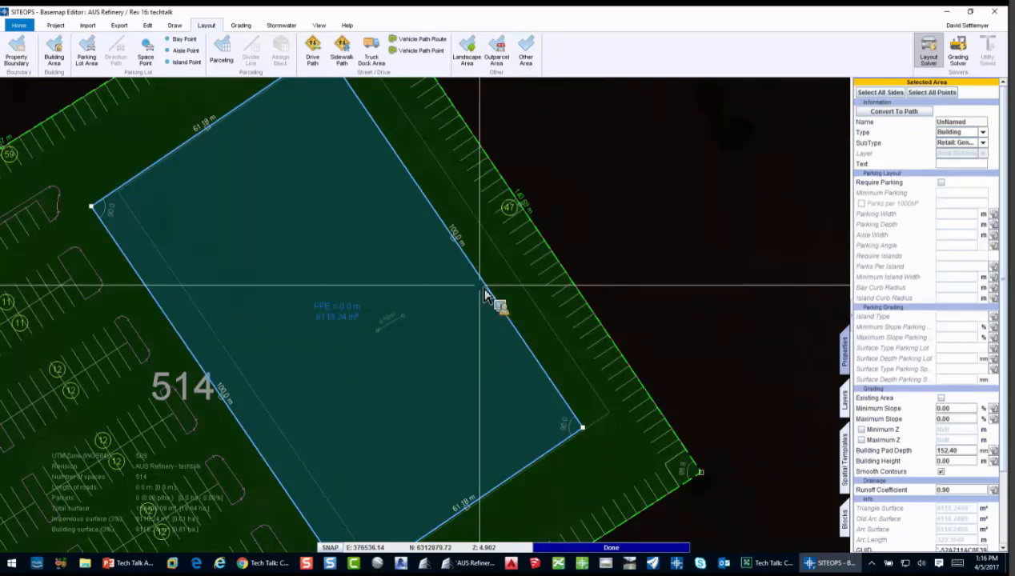
right_click(484, 289)
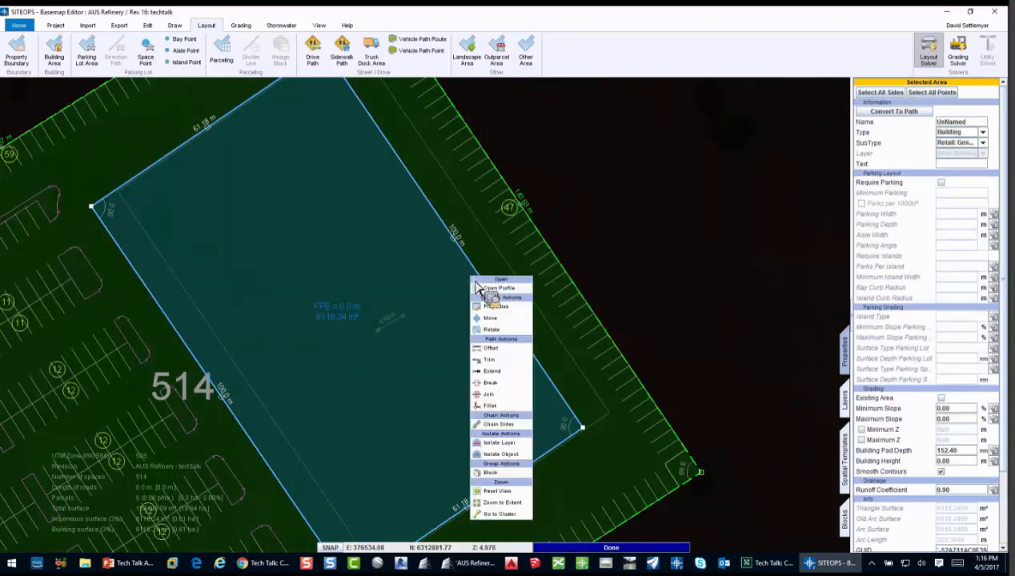
left_click(490, 317)
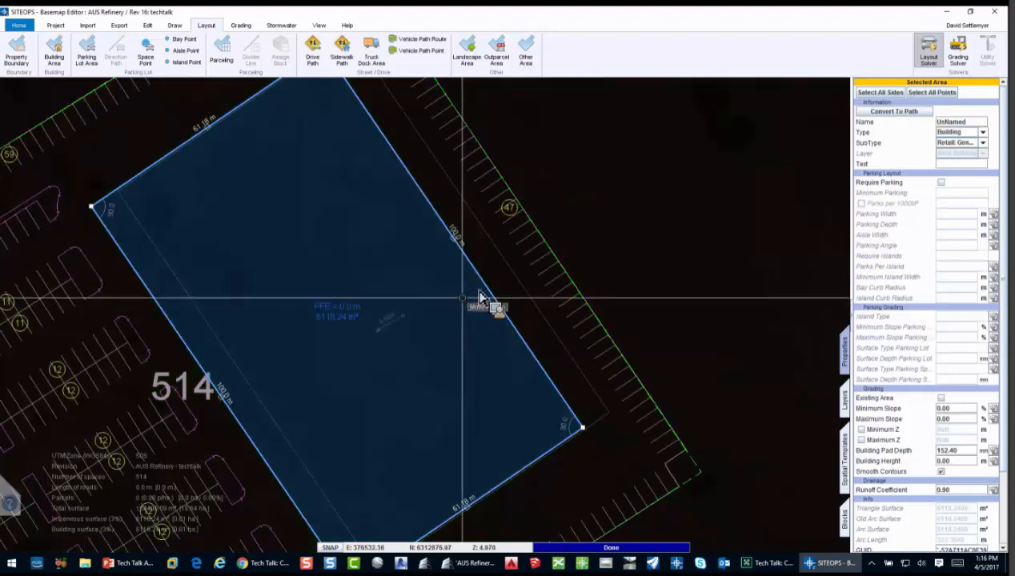
left_click(481, 289)
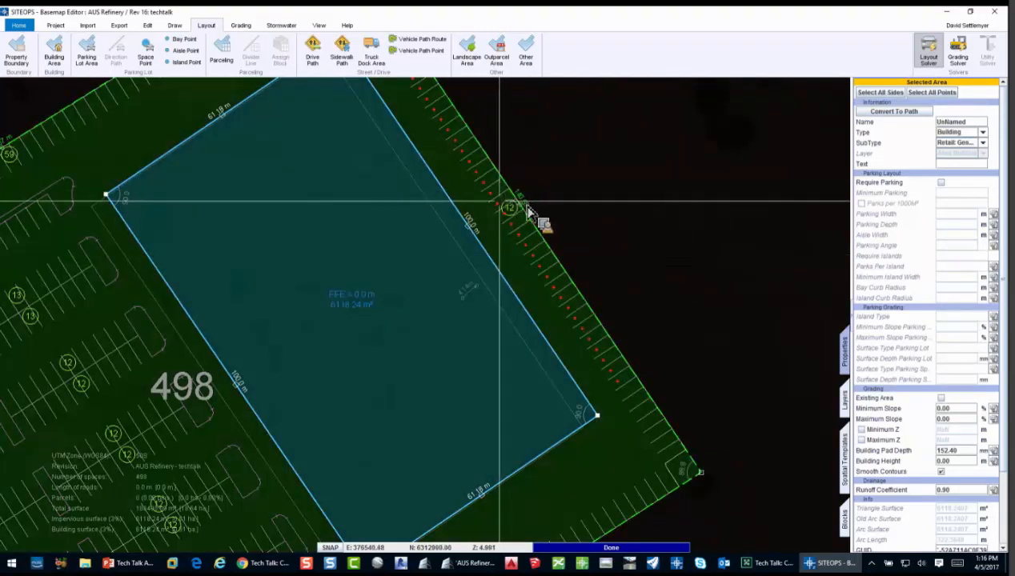
Step: Set the parking lot's eastern side to ignore problems and disallow parking along it
left_click(531, 212)
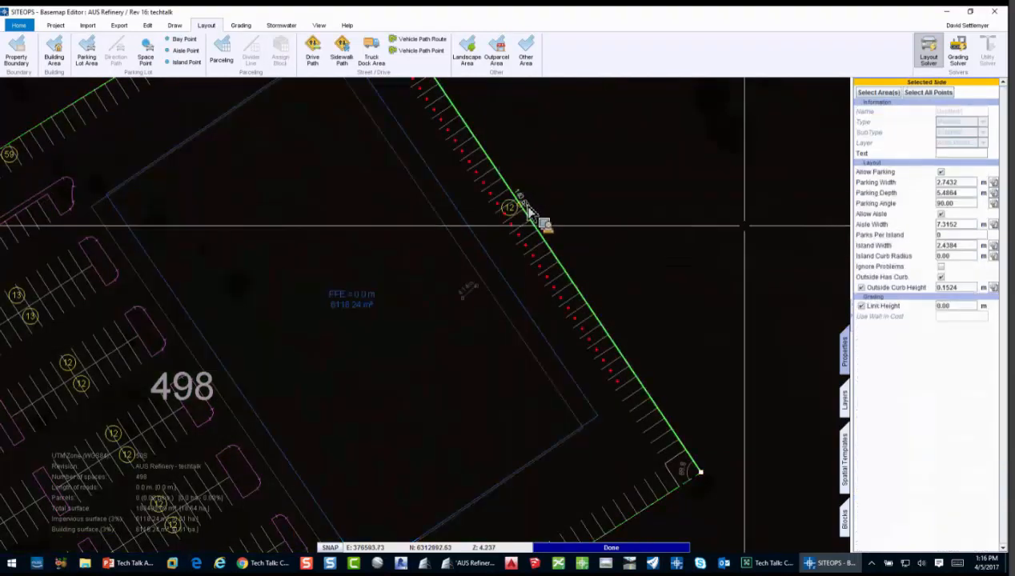
left_click(941, 266)
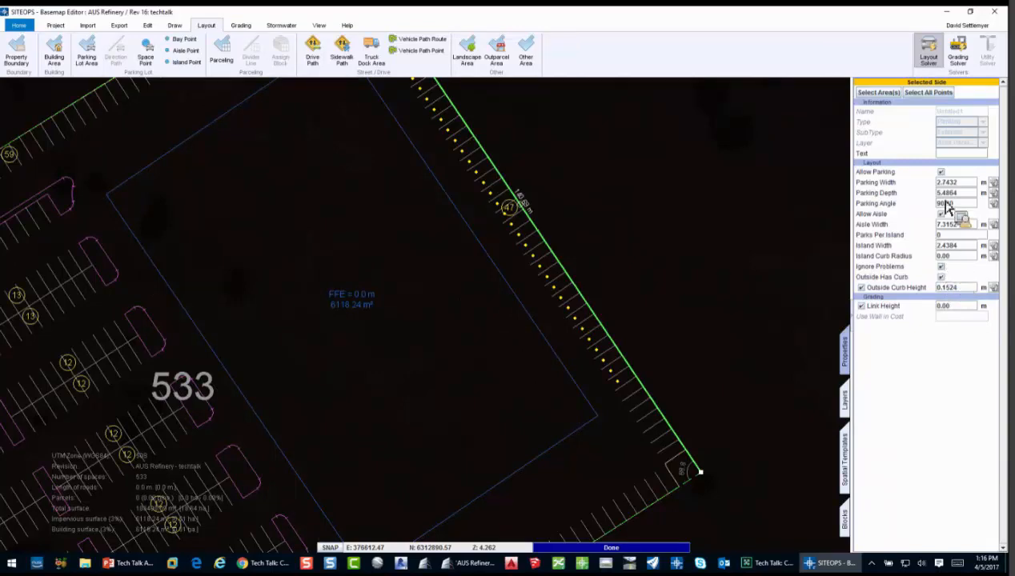
left_click(942, 173)
scroll(690, 286, "down", 1)
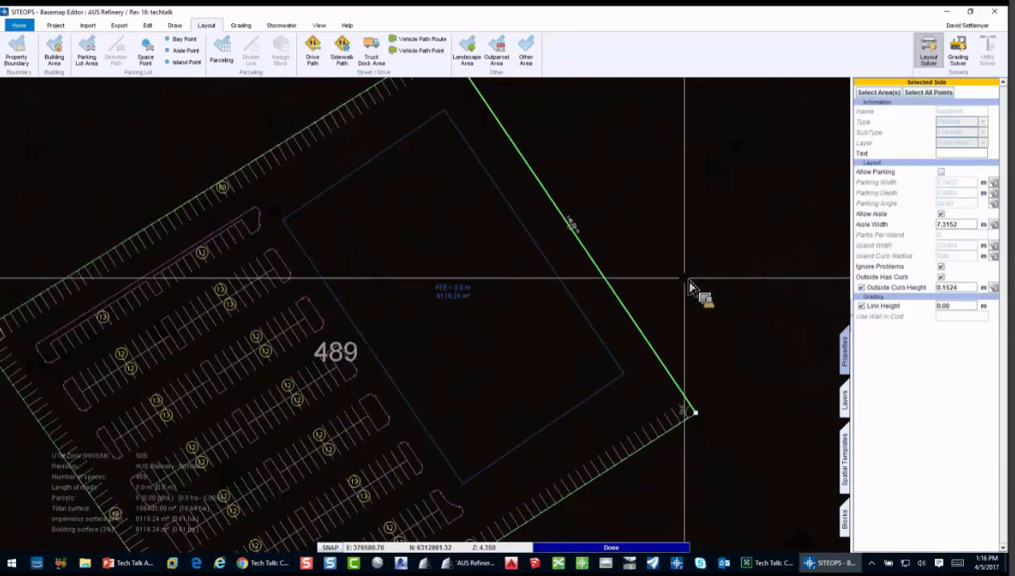
Step: Draw a drive path about 69 m long from outside the western property boundary to the parking lot's southwestern side
scroll(671, 266, "down", 3)
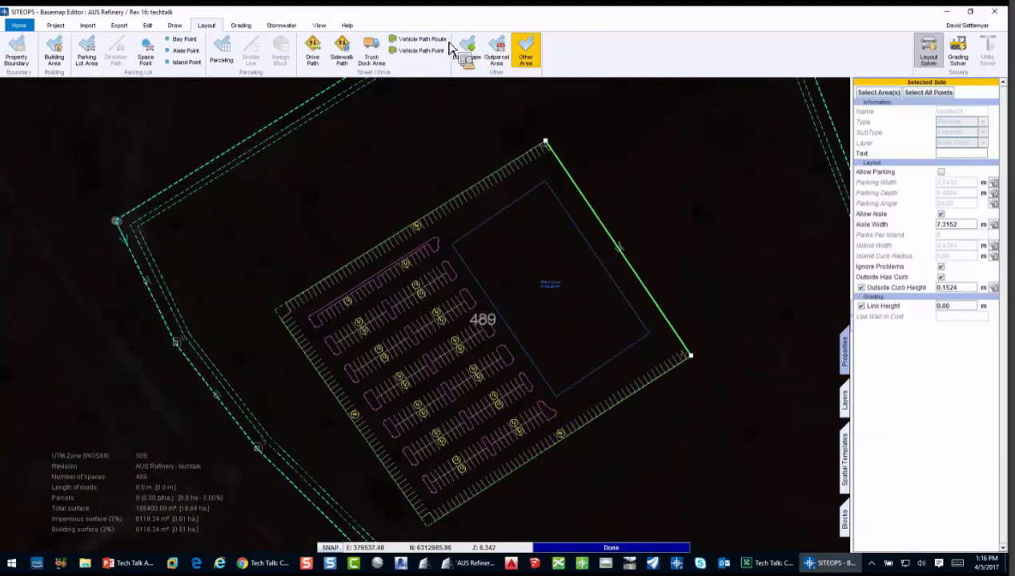
left_click(316, 53)
left_click(255, 485)
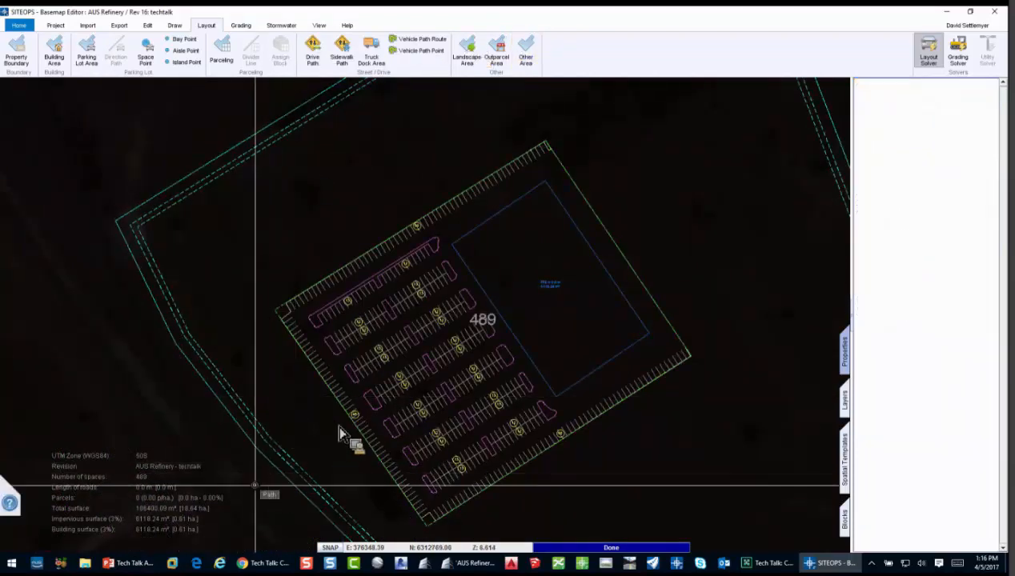
left_click(353, 415)
right_click(482, 283)
left_click(458, 304)
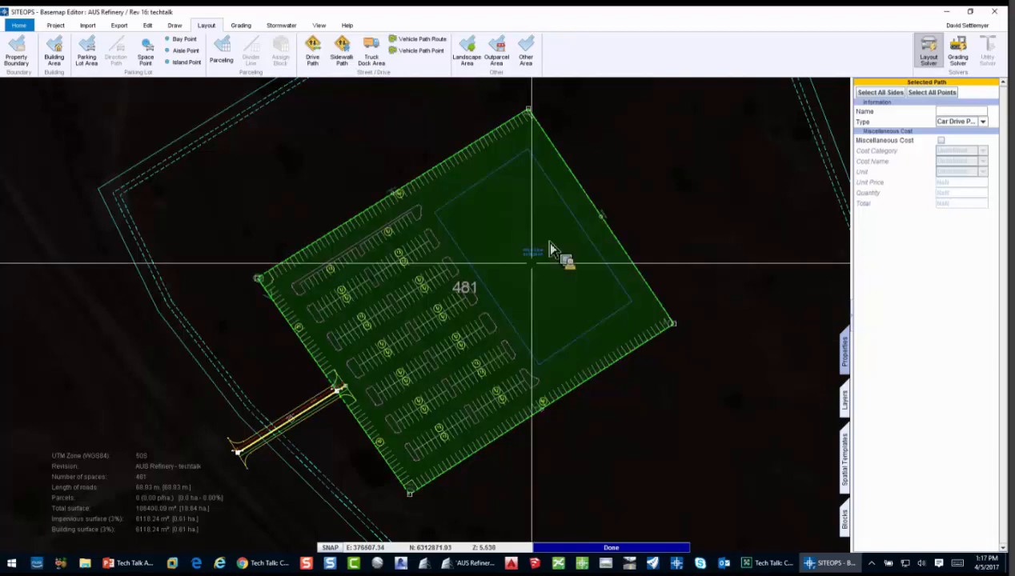
Step: Run the Grading Solver and examine the graded site, cut and fill and cost figures in the maximized 3D viewer
scroll(551, 249, "up", 2)
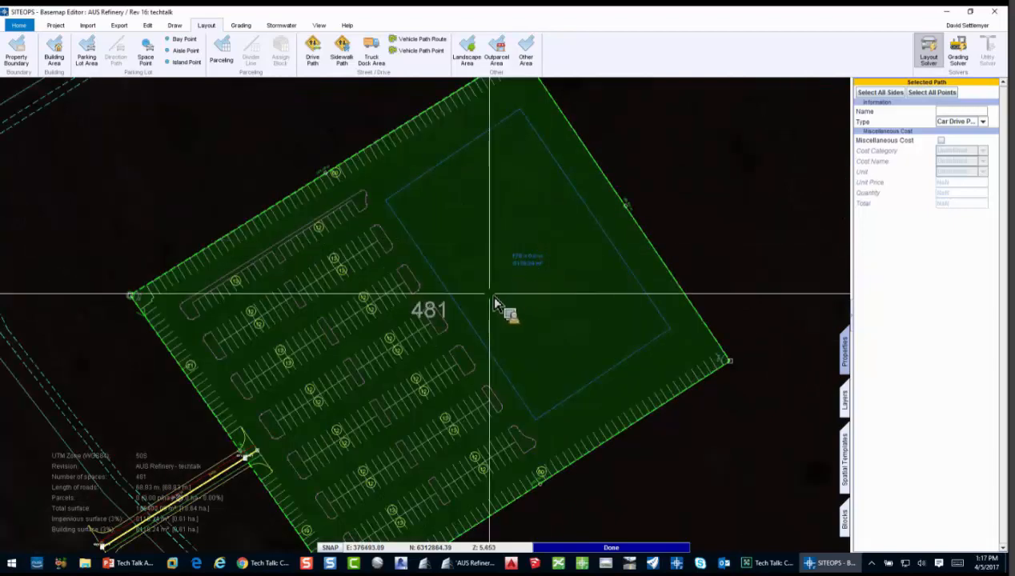
scroll(494, 304, "down", 2)
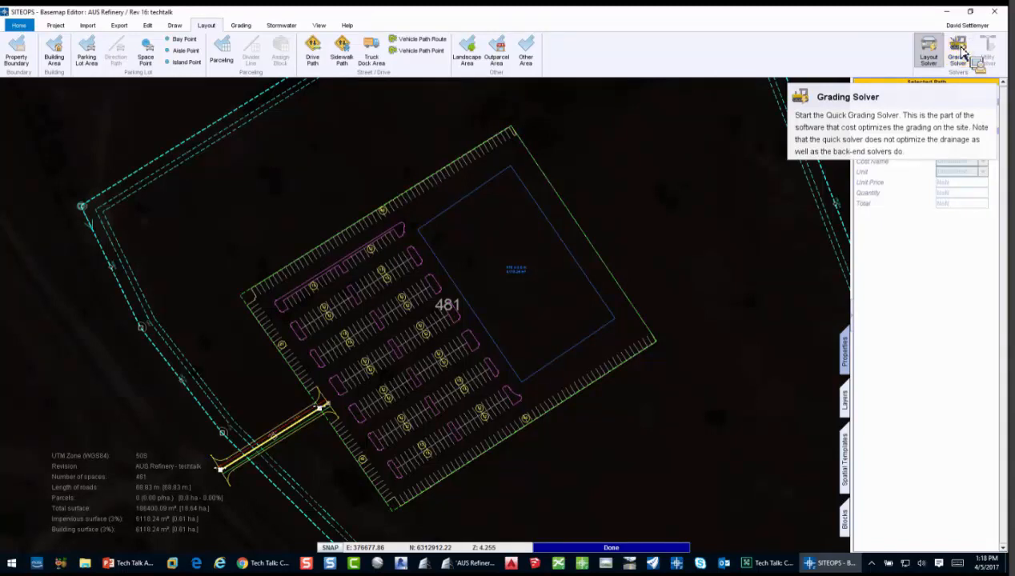
left_click(699, 117)
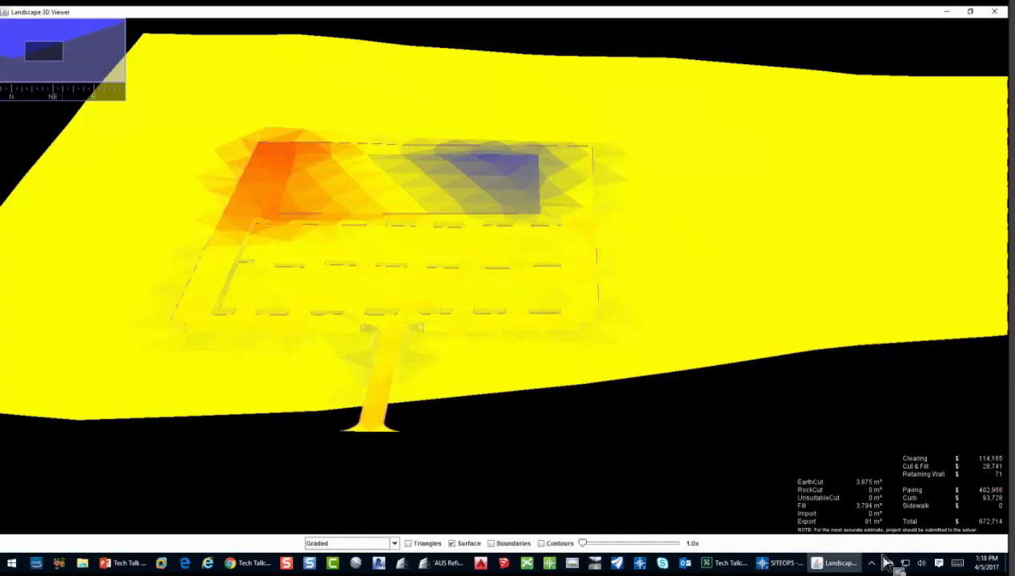
left_click(994, 11)
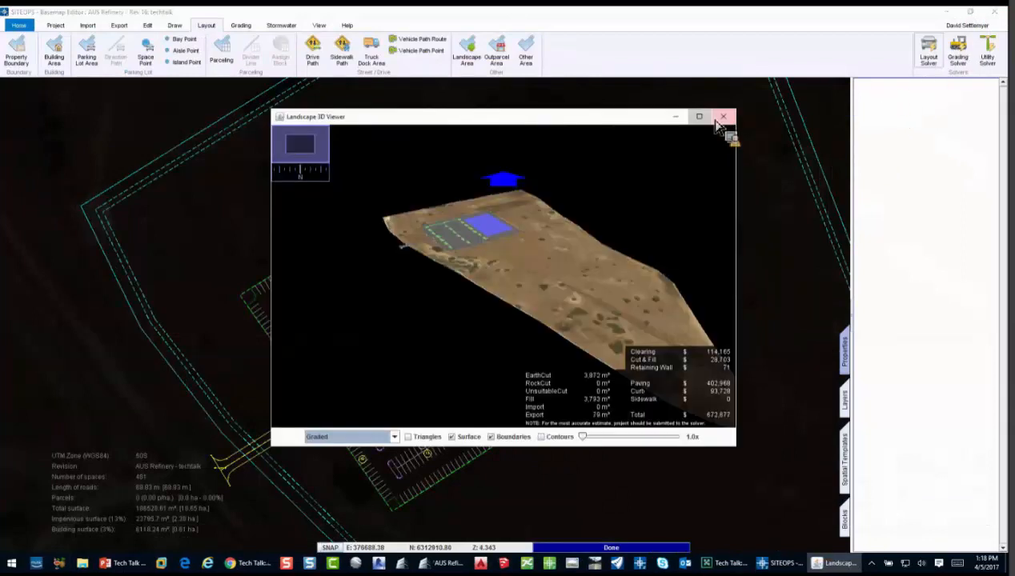
left_click(699, 117)
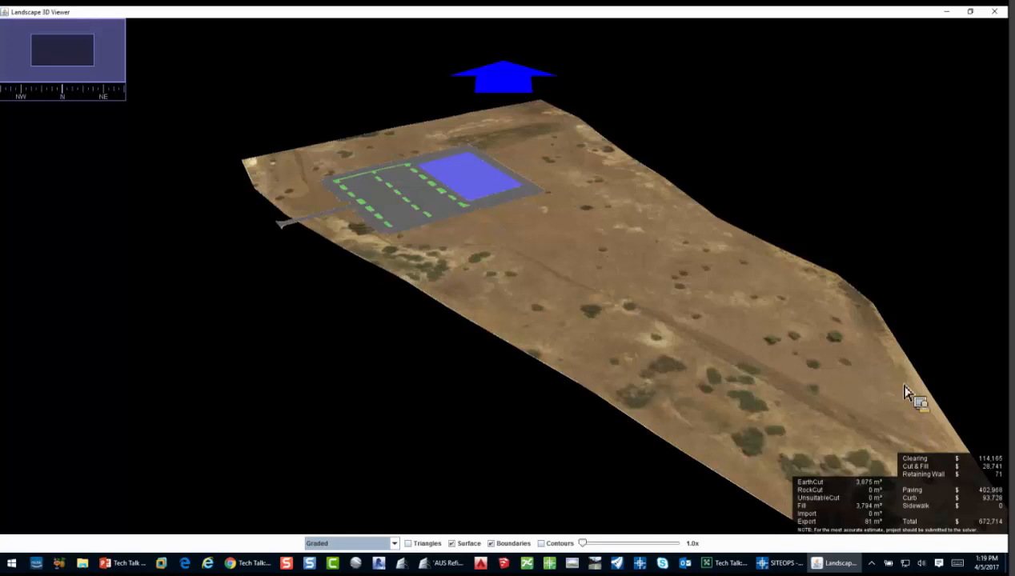
left_click(998, 19)
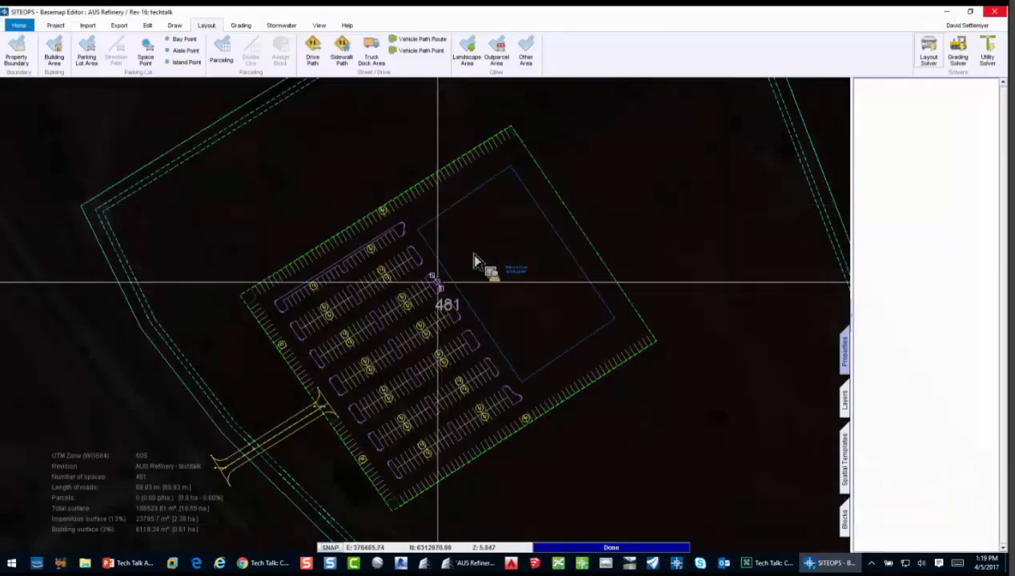
Step: Delete the parking lot, building and drive path, and rerun the Layout Solver to clear their generated layout
left_click(475, 261)
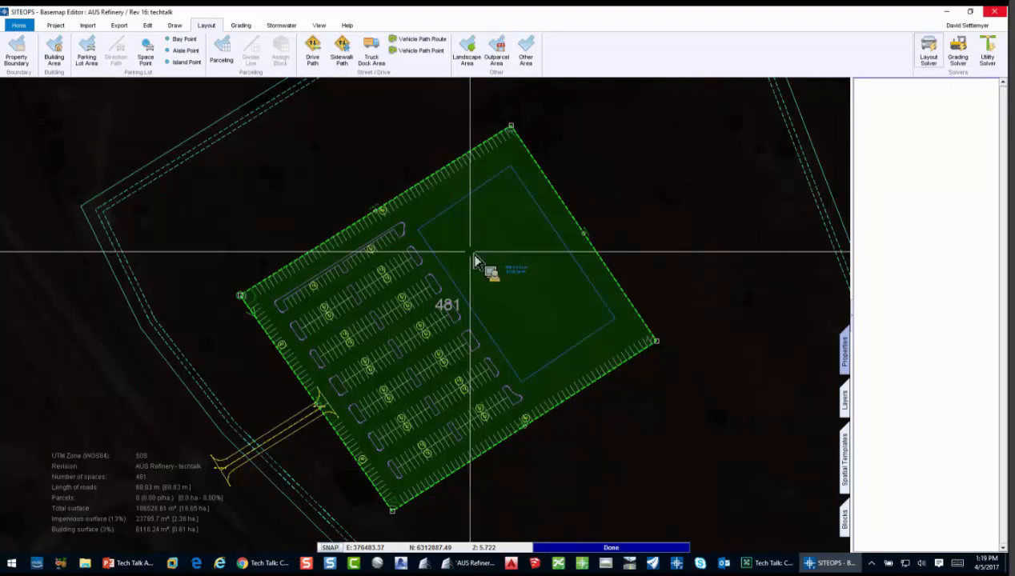
left_click(476, 260)
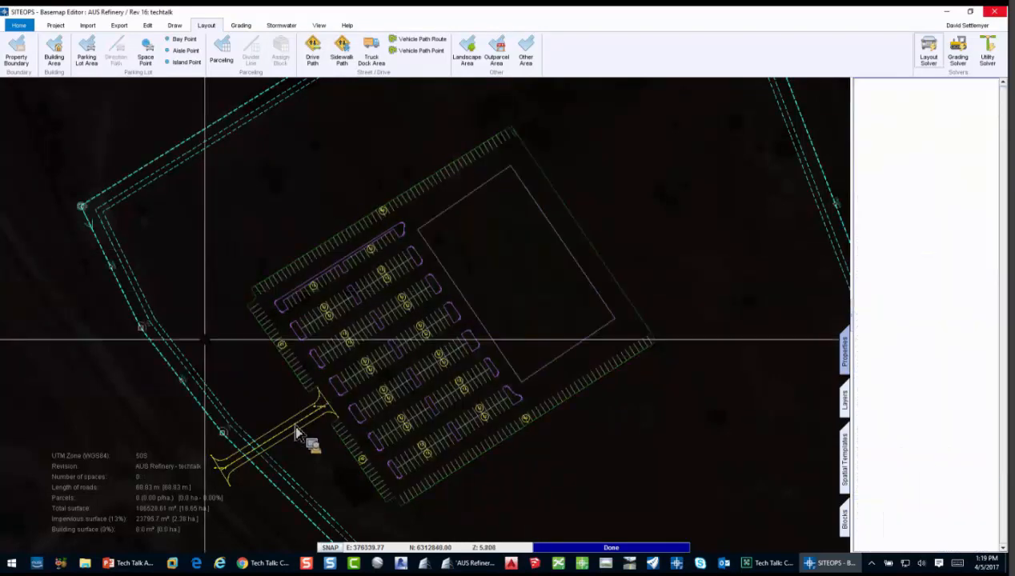
scroll(265, 379, "down", 1)
left_click(927, 46)
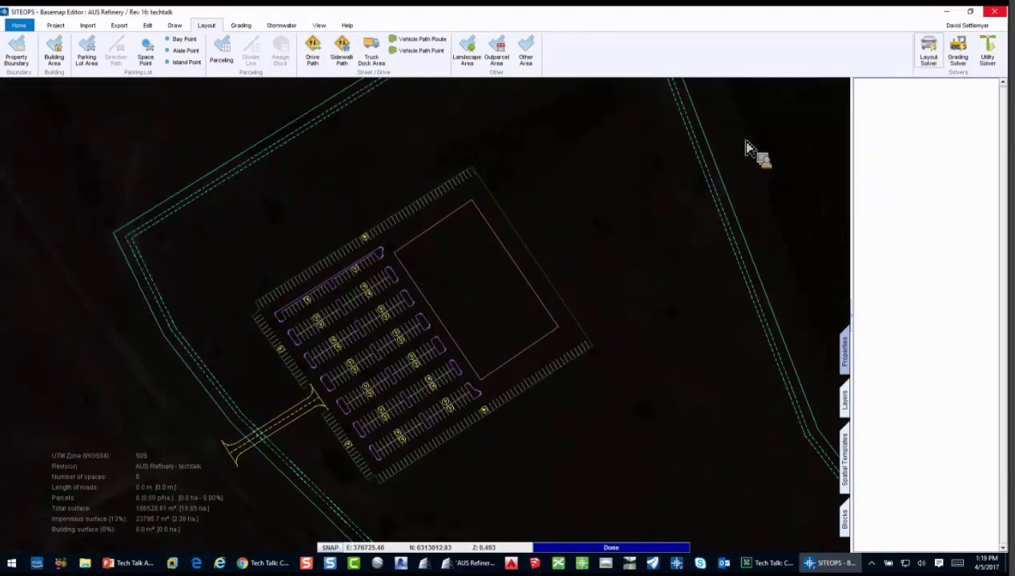
scroll(425, 358, "down", 1)
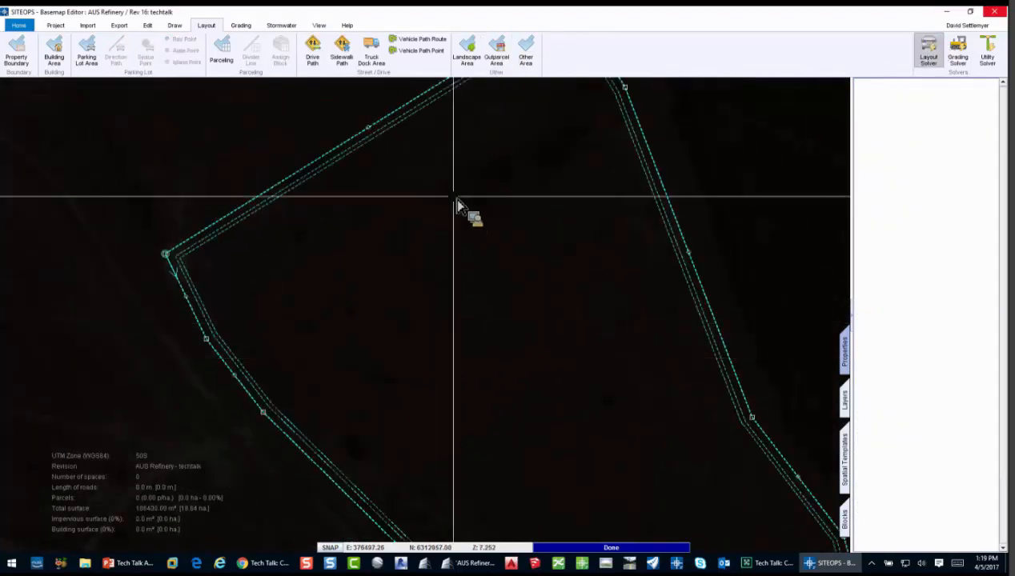
Step: Place an Other area rectangle with width 157 and height 125 inside the northern part of the property boundary
scroll(458, 210, "up", 1)
scroll(454, 201, "down", 1)
middle_click_drag(455, 221, 431, 277)
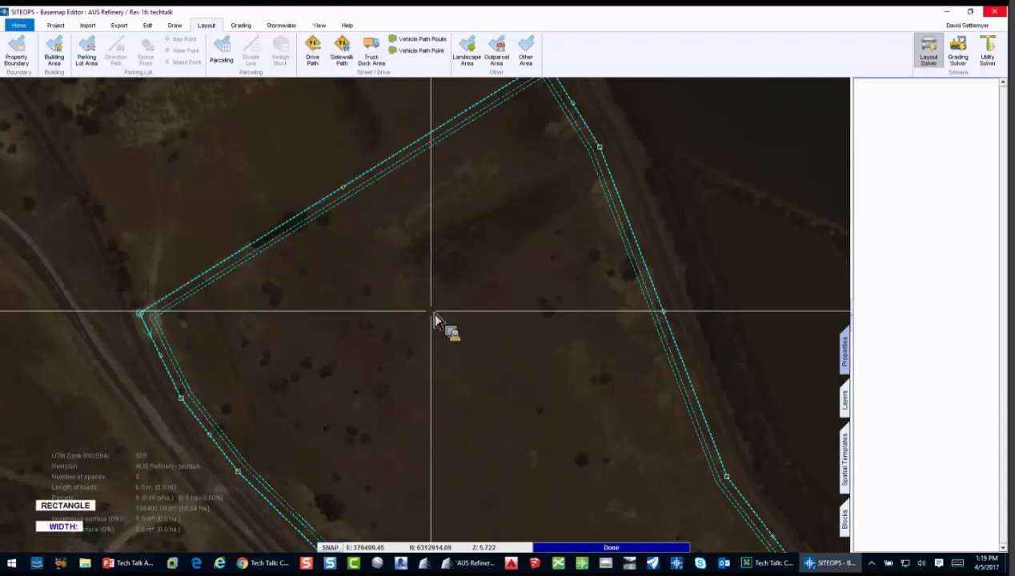
type("157")
key("Return")
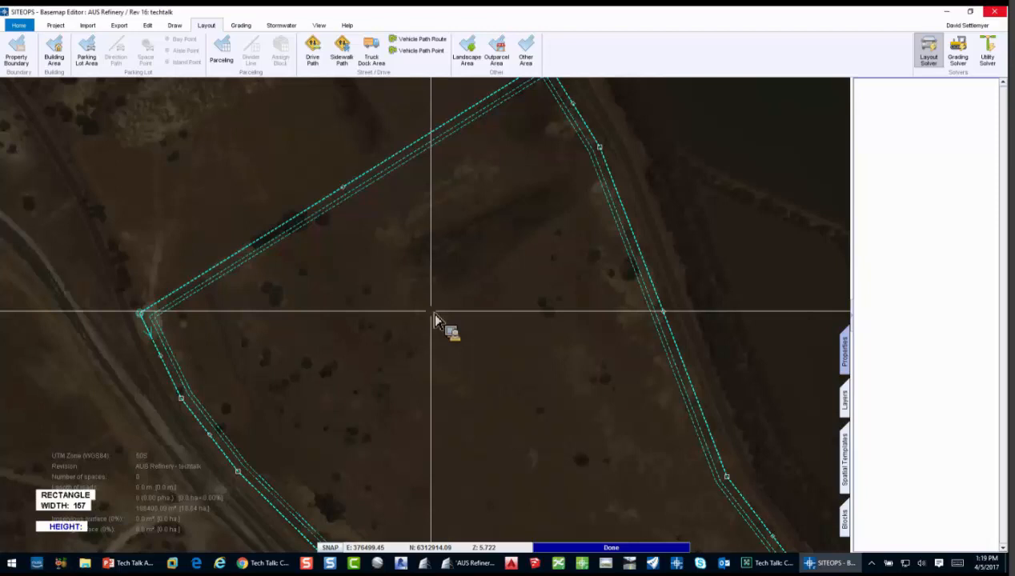
type("125")
key("Return")
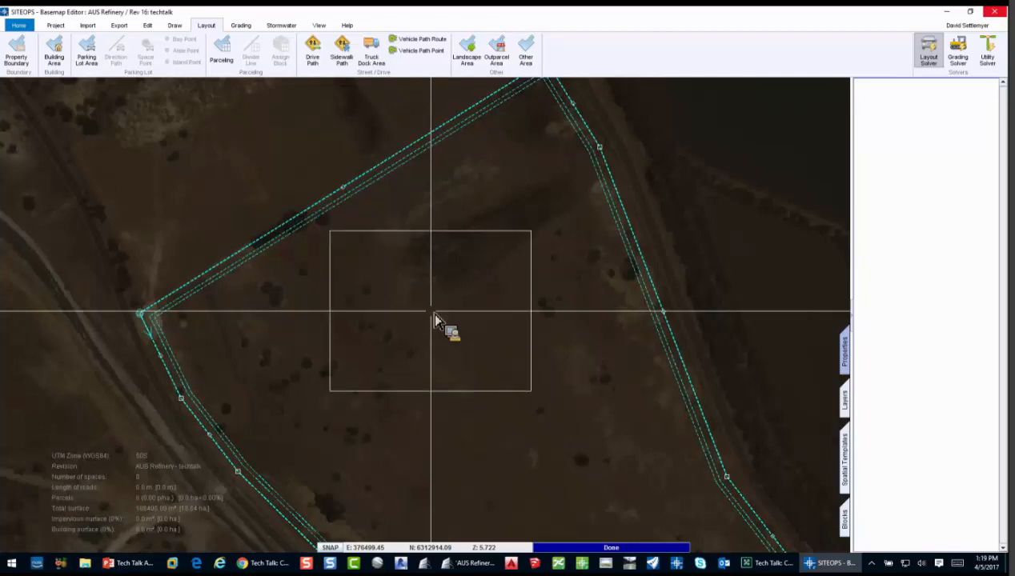
left_click(436, 318)
Step: Rotate the rectangular area about its center so its shorter sides parallel the northwestern property boundary
right_click(422, 267)
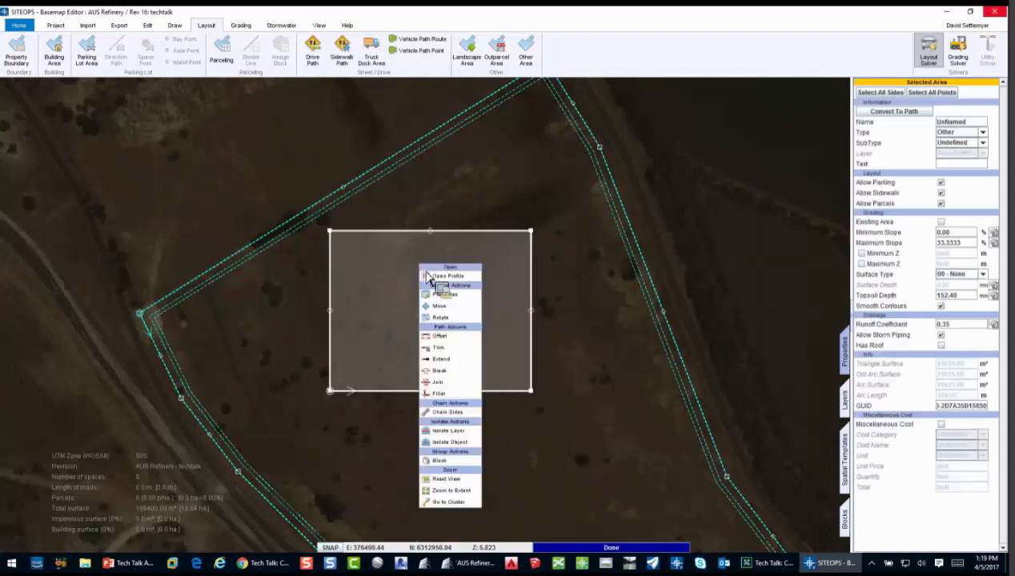
left_click(445, 318)
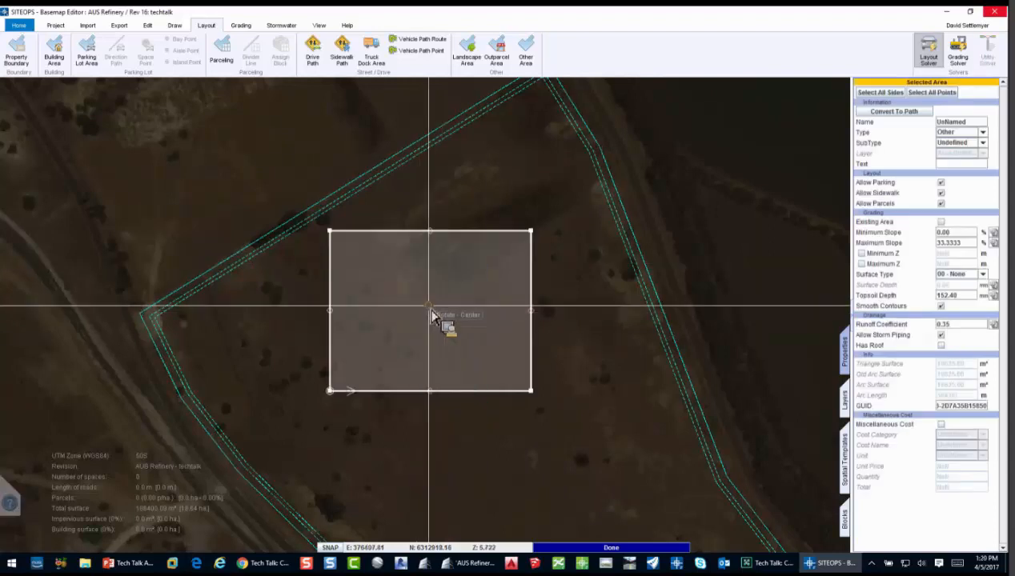
left_click(485, 317)
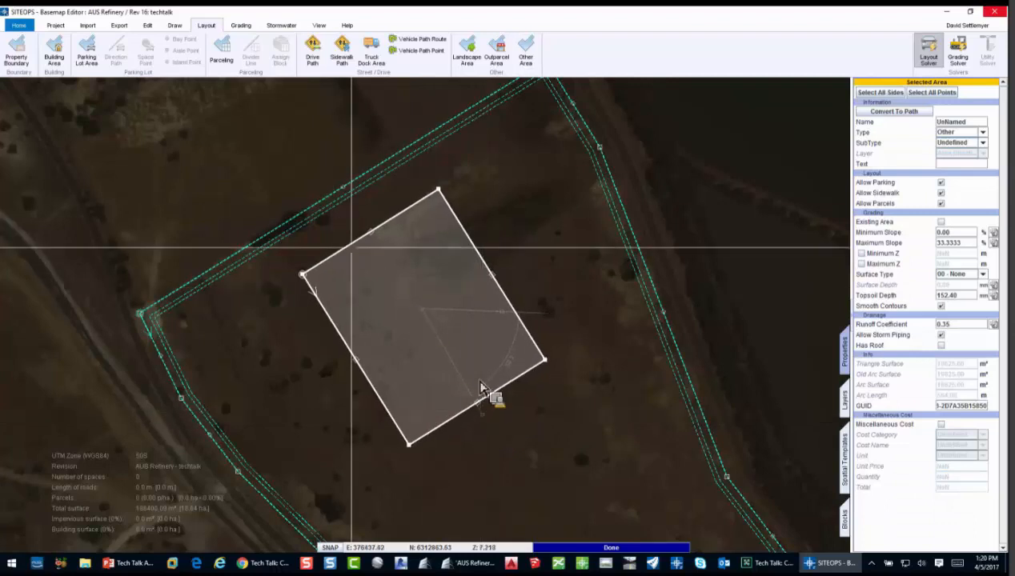
Step: Place a rectangle with width 60 and height 54 inside the large rotated area
middle_click_drag(417, 316, 443, 289)
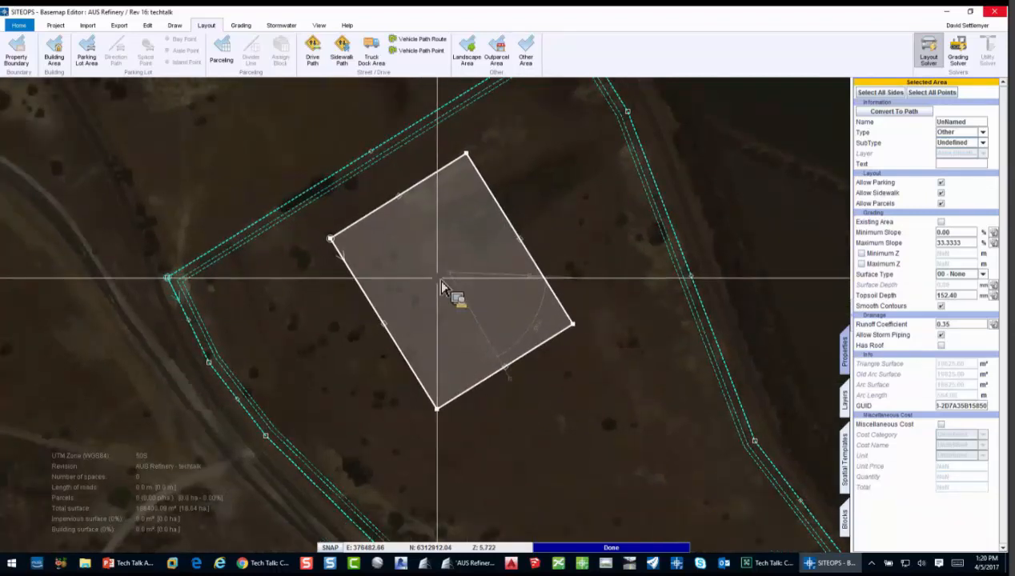
key("Escape")
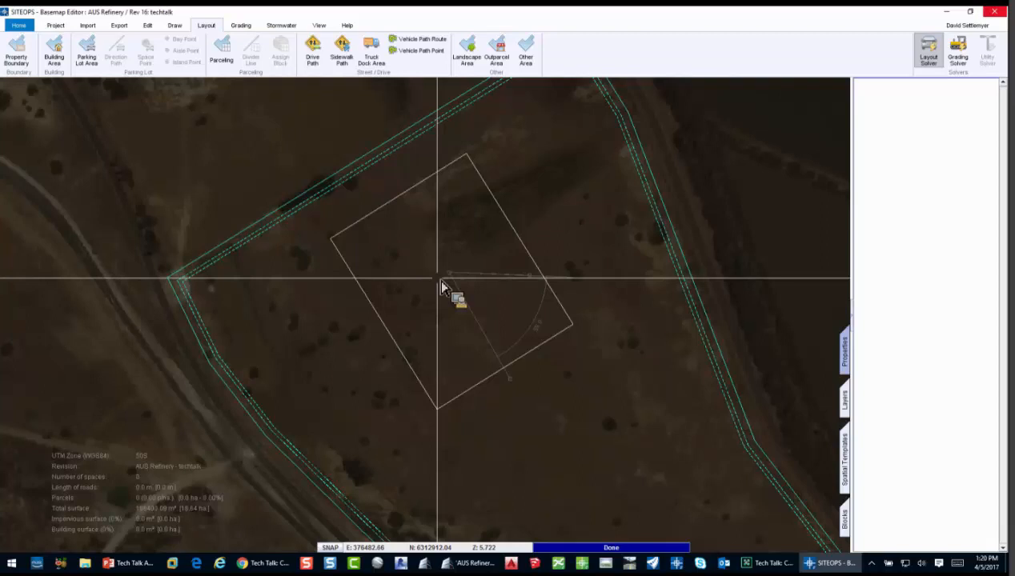
left_click(442, 290)
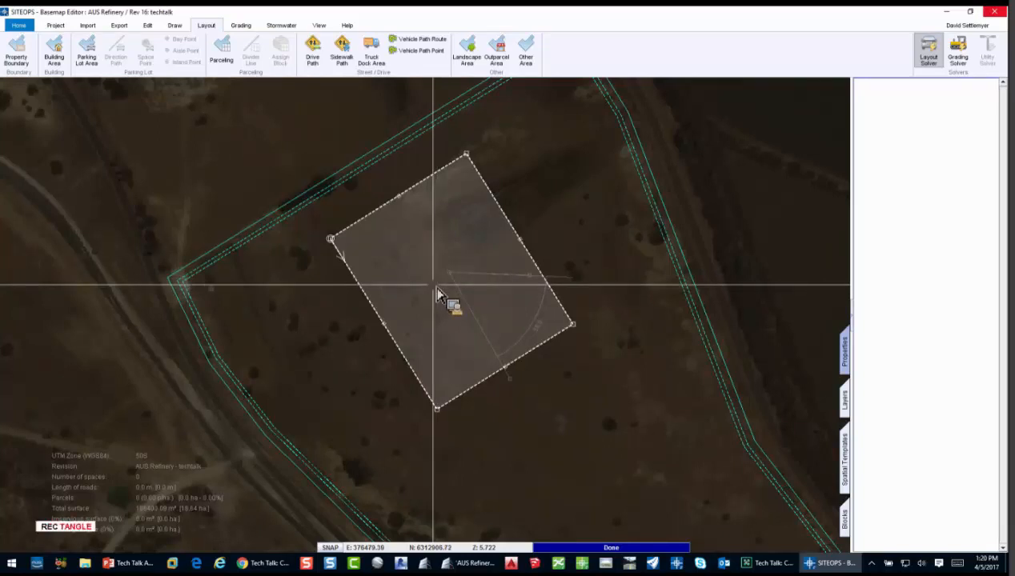
key("Return")
type("6")
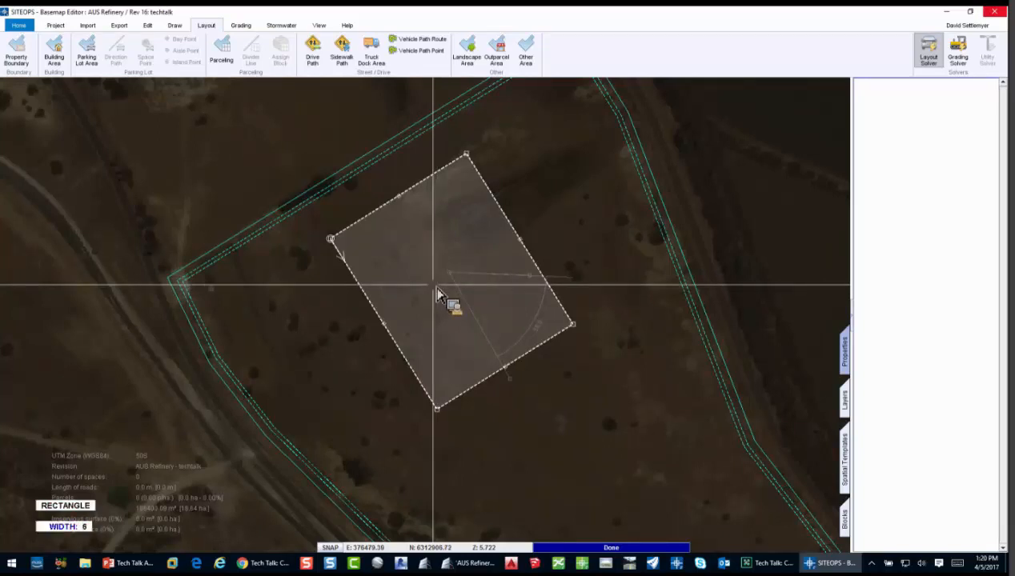
type("0")
key("Return")
type("54")
key("Return")
left_click(434, 286)
scroll(459, 248, "up", 2)
key("Escape")
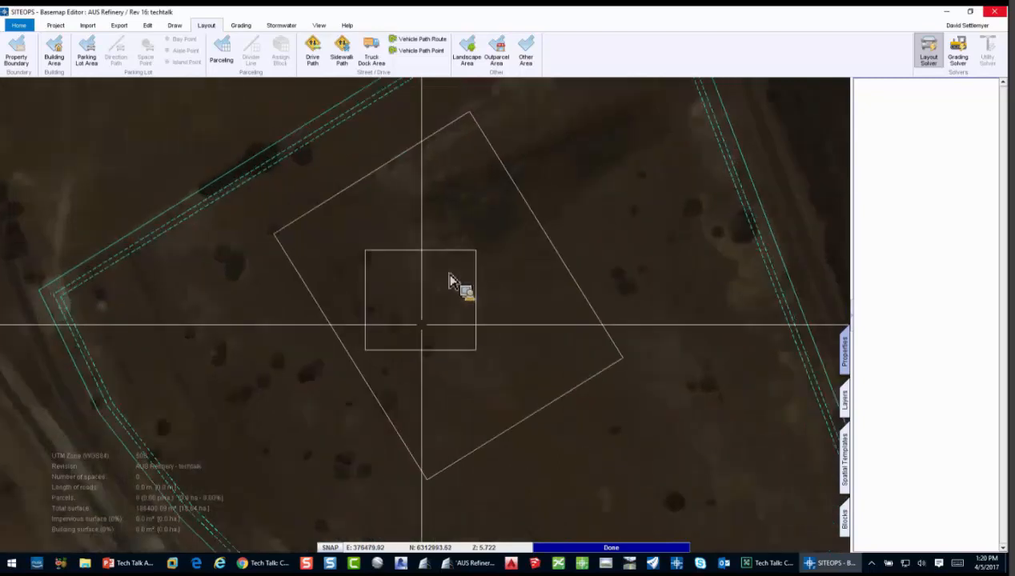
Step: Align the lower side of the 60 by 54 rectangle with the large area's southwestern side
left_click(423, 358)
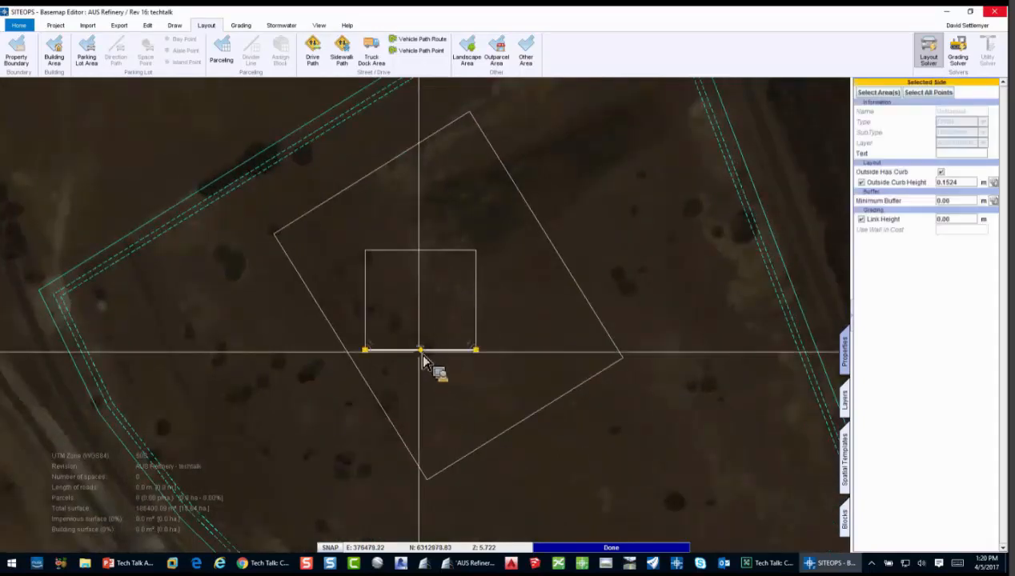
left_click(358, 367)
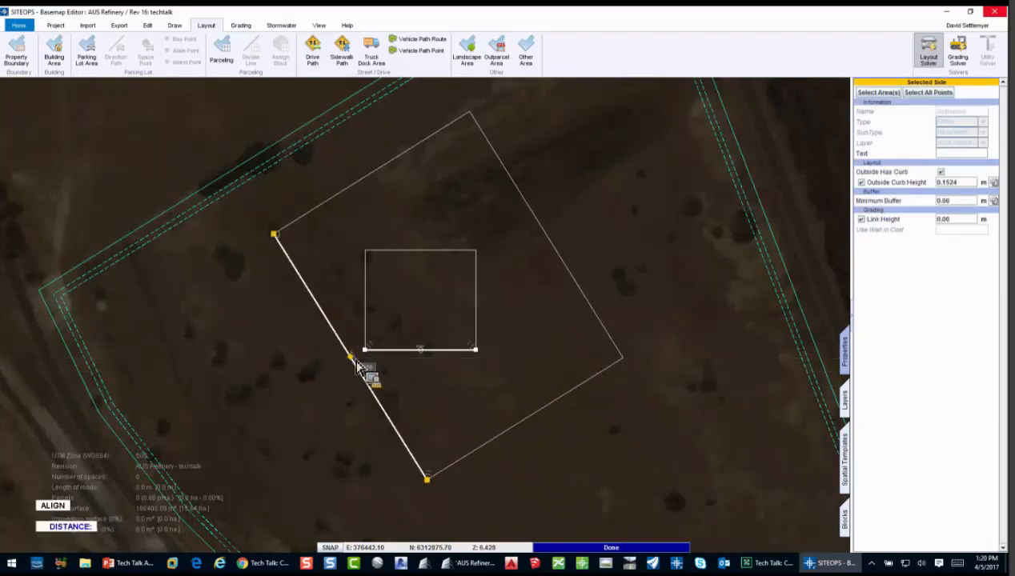
left_click(358, 366)
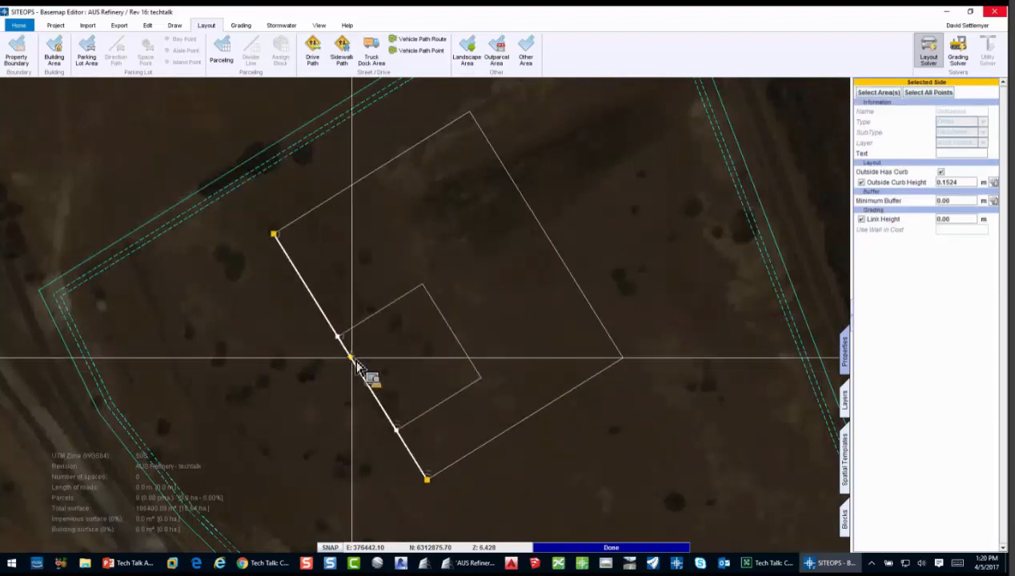
Step: Move the aligned 60 by 54 rectangle off the large area's edge to around the middle of that area
left_click(377, 337)
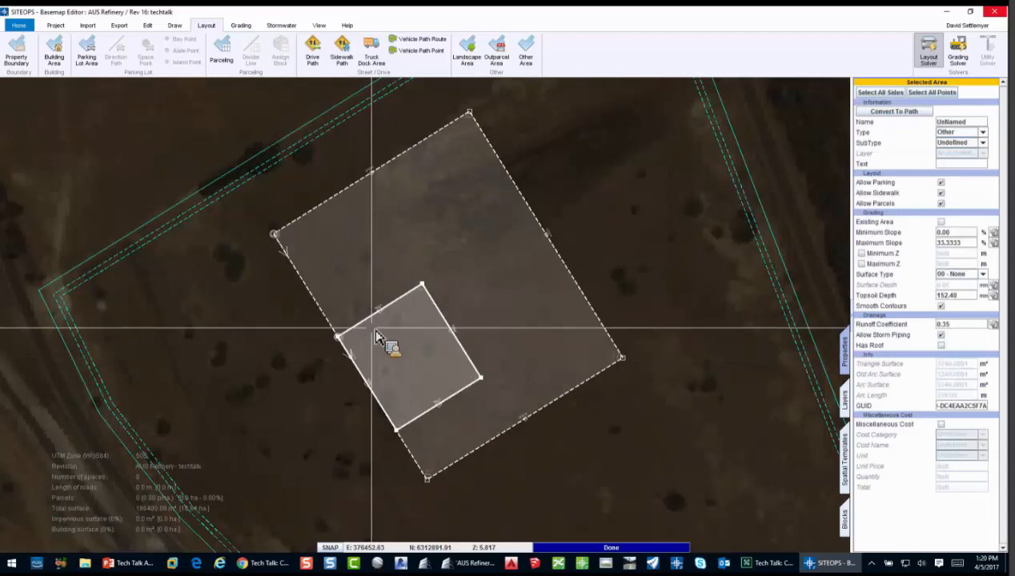
right_click(378, 337)
left_click(408, 138)
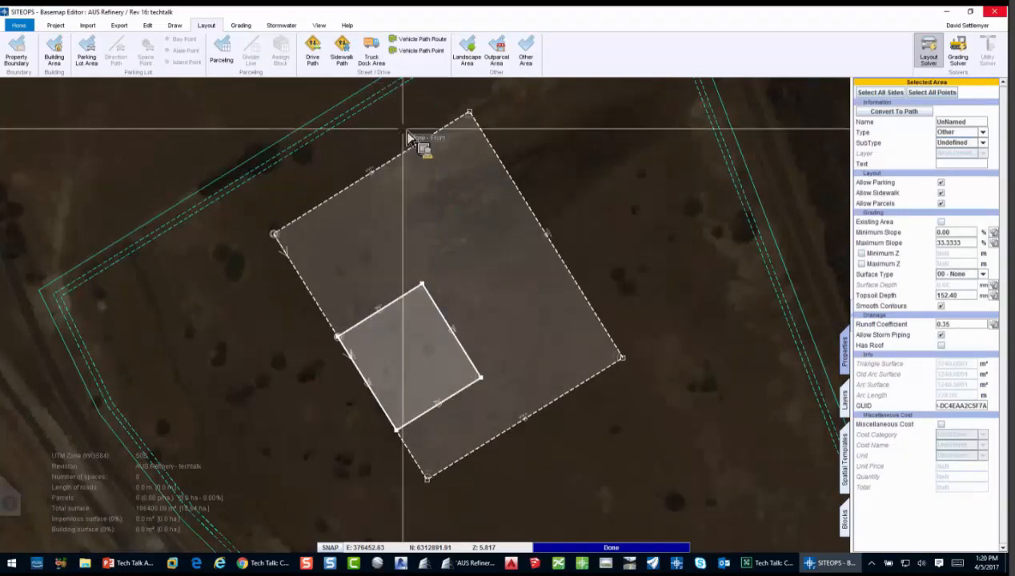
left_click(424, 348)
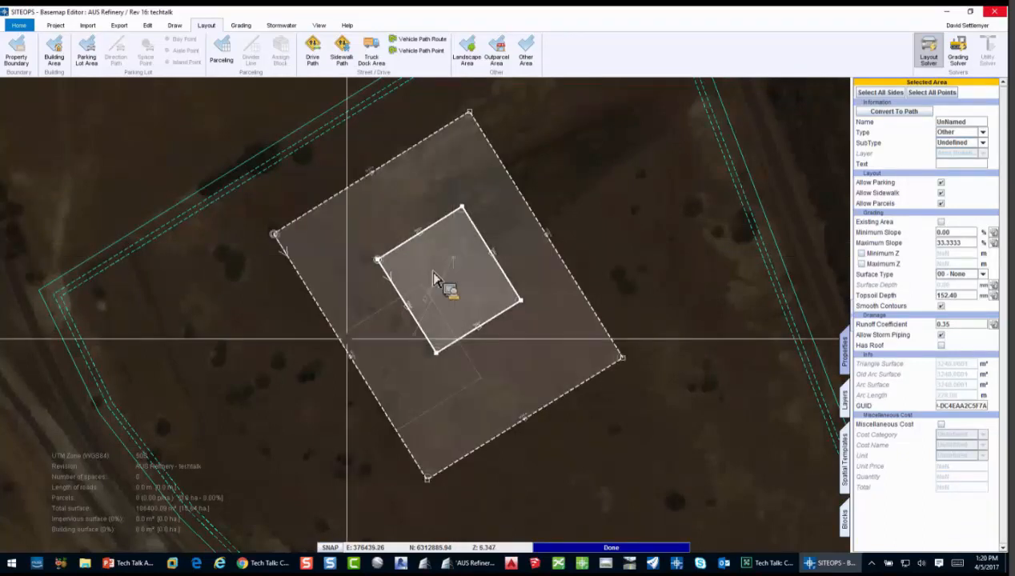
key("Escape")
Step: Place a building rectangle with width 76 and height 45 near the southwestern property boundary
type("b")
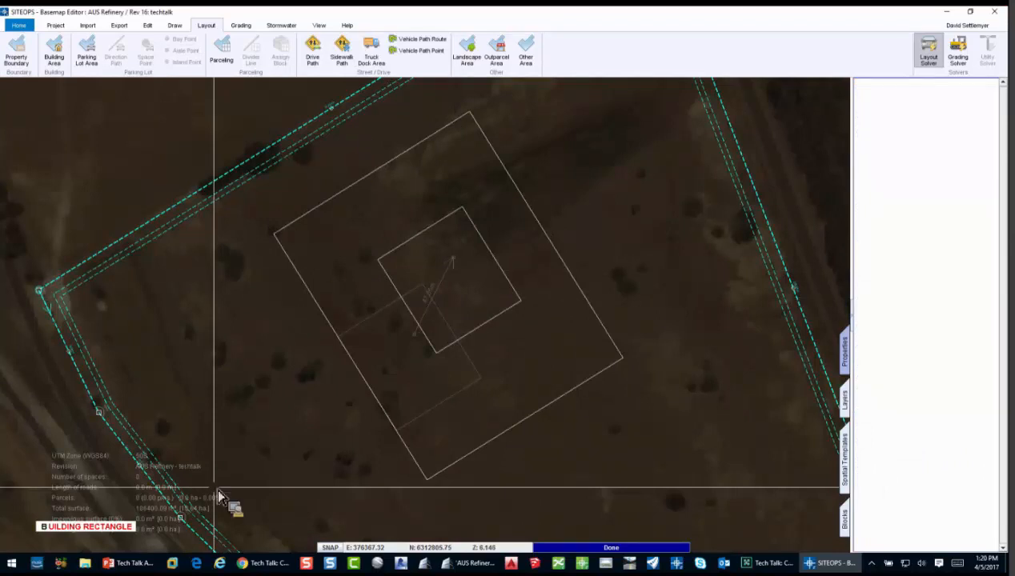
key("Return")
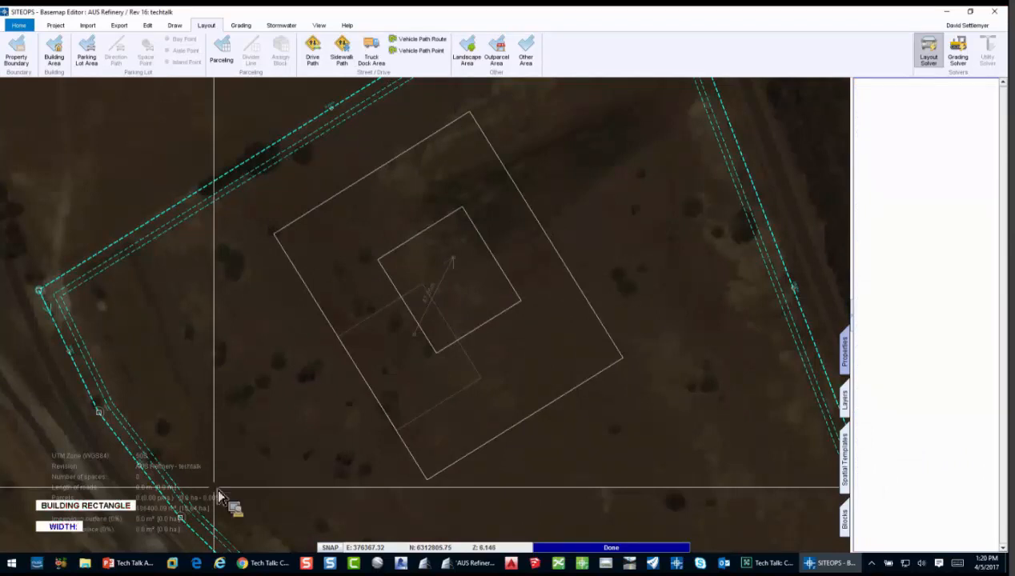
key("Return")
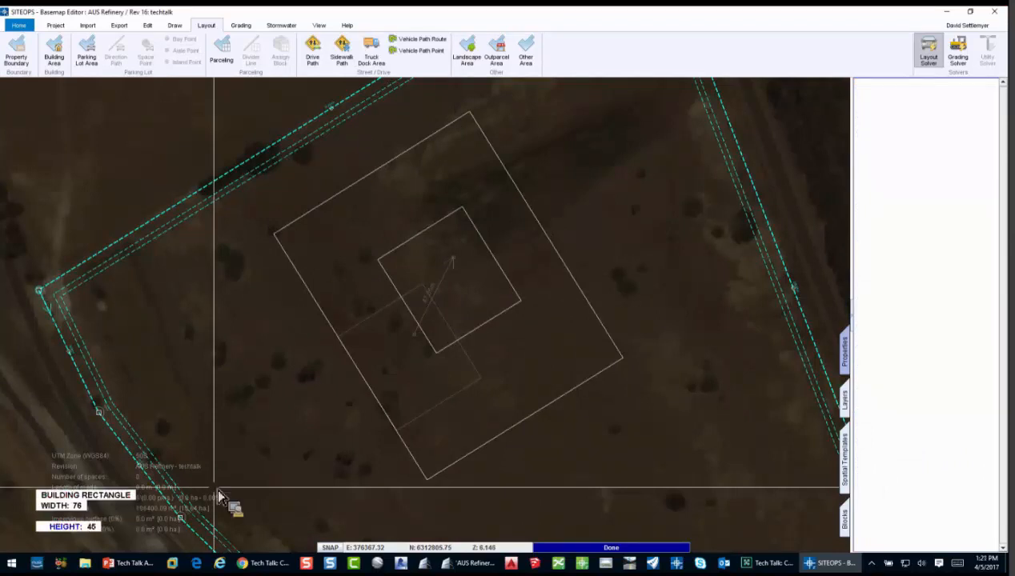
type("45")
key("Return")
Step: Move the 76 by 45 building north so it lies inside the property boundary, west of the large area
right_click(230, 462)
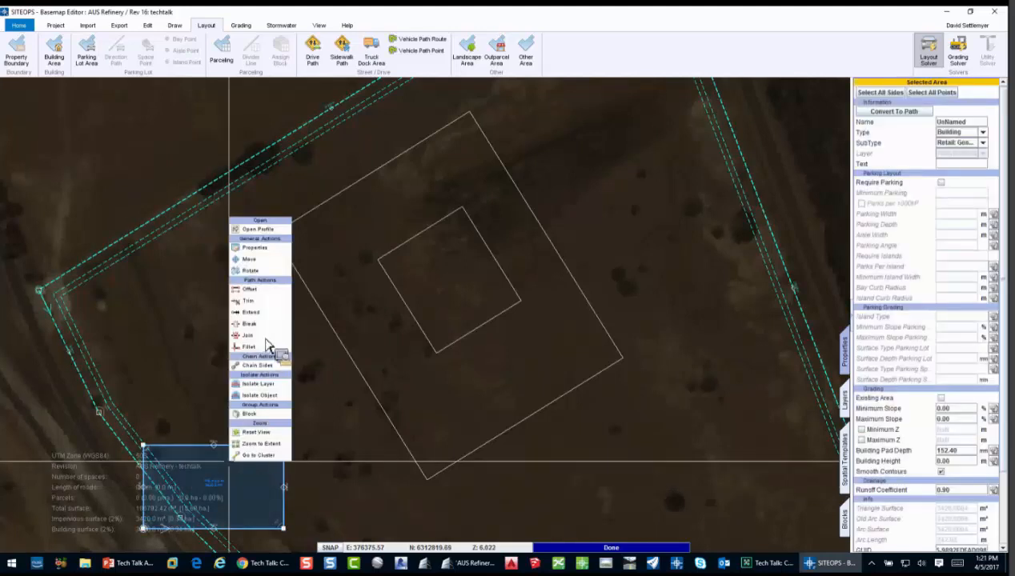
left_click(248, 259)
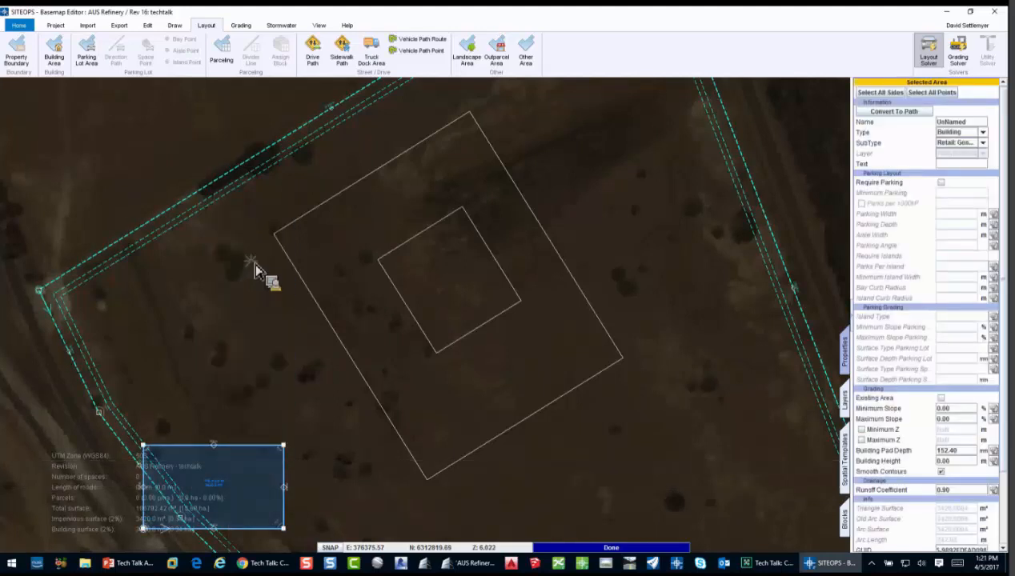
left_click(231, 510)
left_click(248, 365)
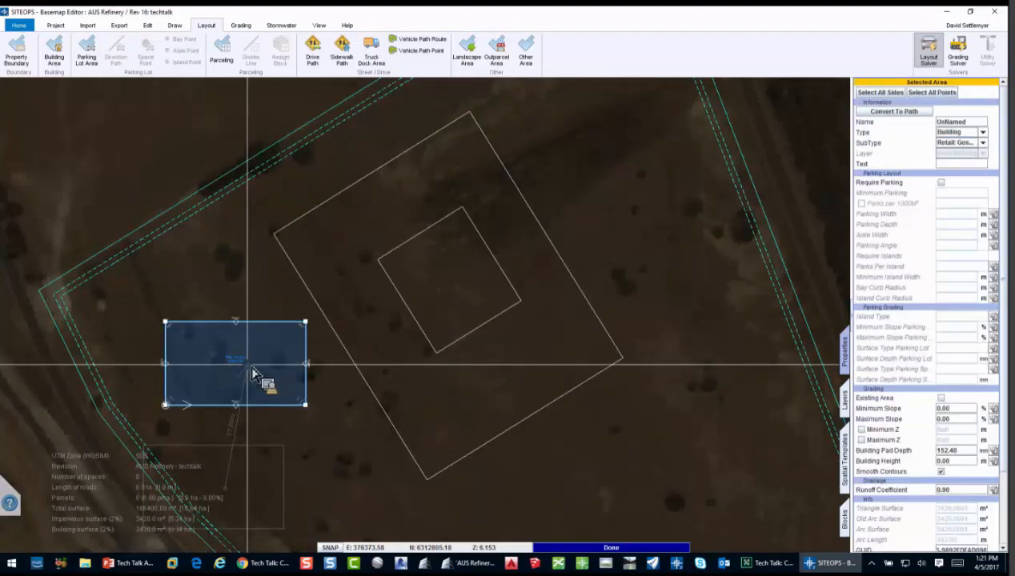
key("Escape")
Step: Align the building's upper side with the large area's southwestern side
left_click(238, 322)
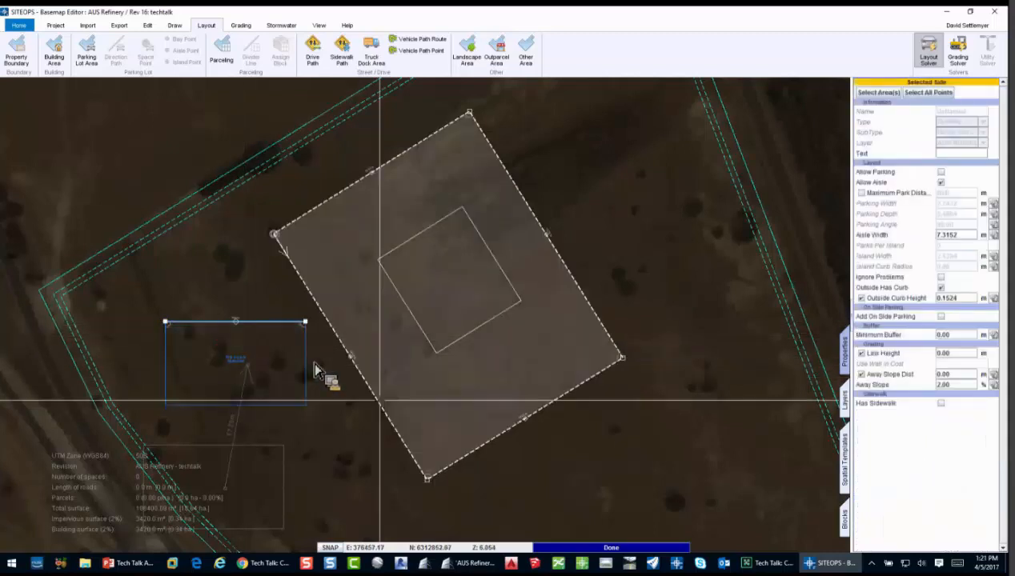
left_click(355, 362)
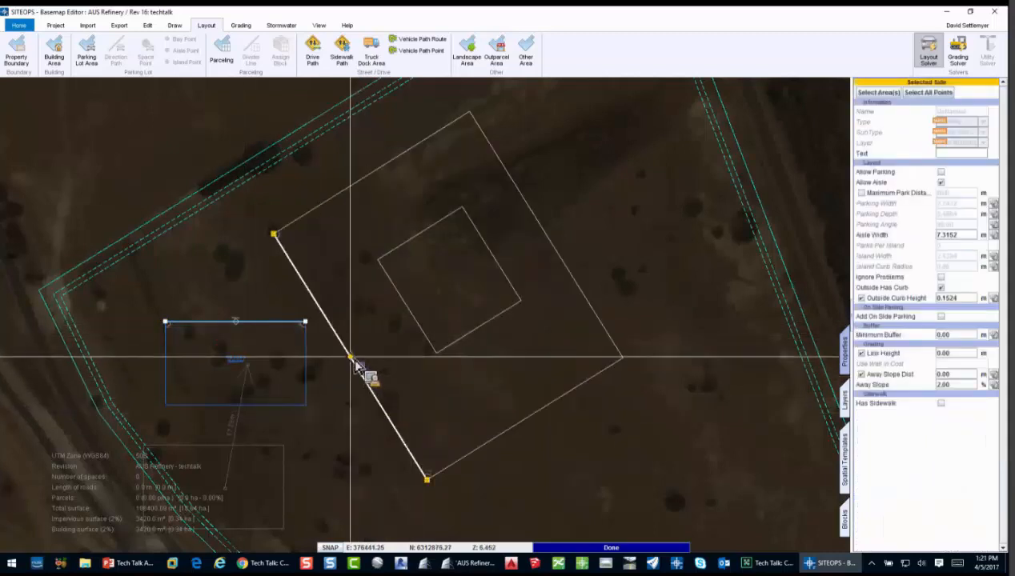
key("a")
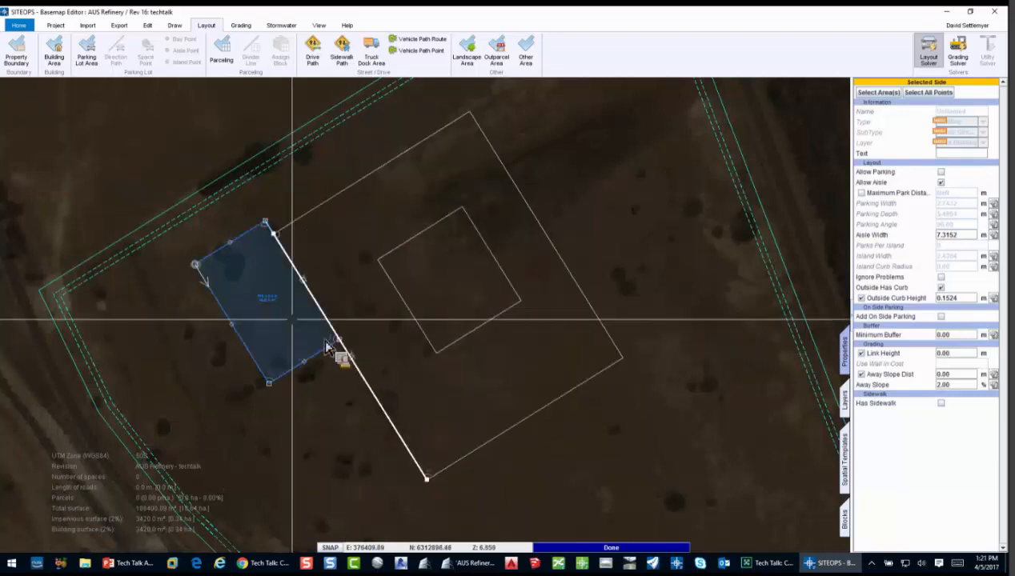
Step: Move the aligned building southwest to leave a gap between it and the large area's side
left_click(293, 317)
right_click(293, 316)
left_click(327, 124)
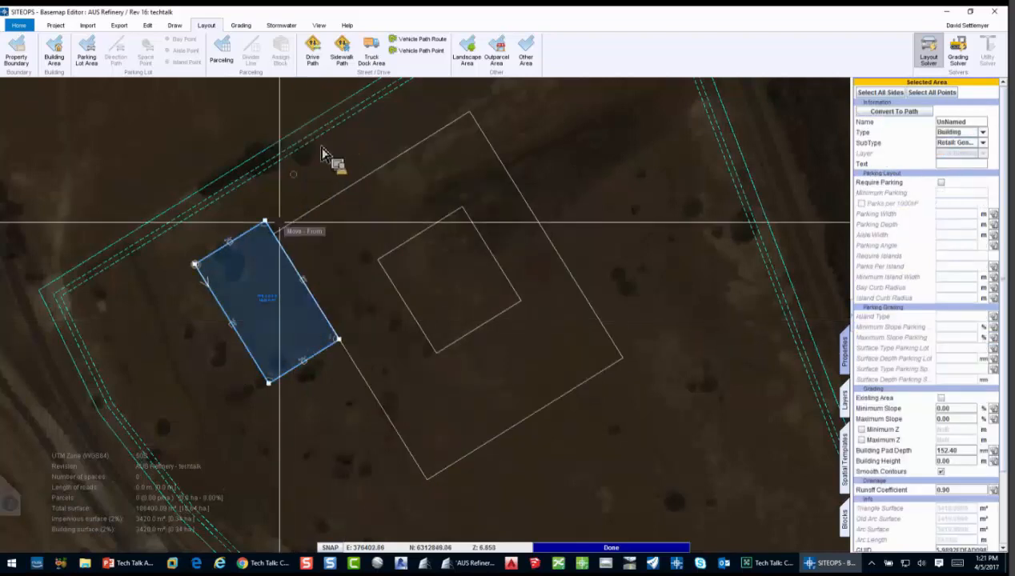
left_click(267, 303)
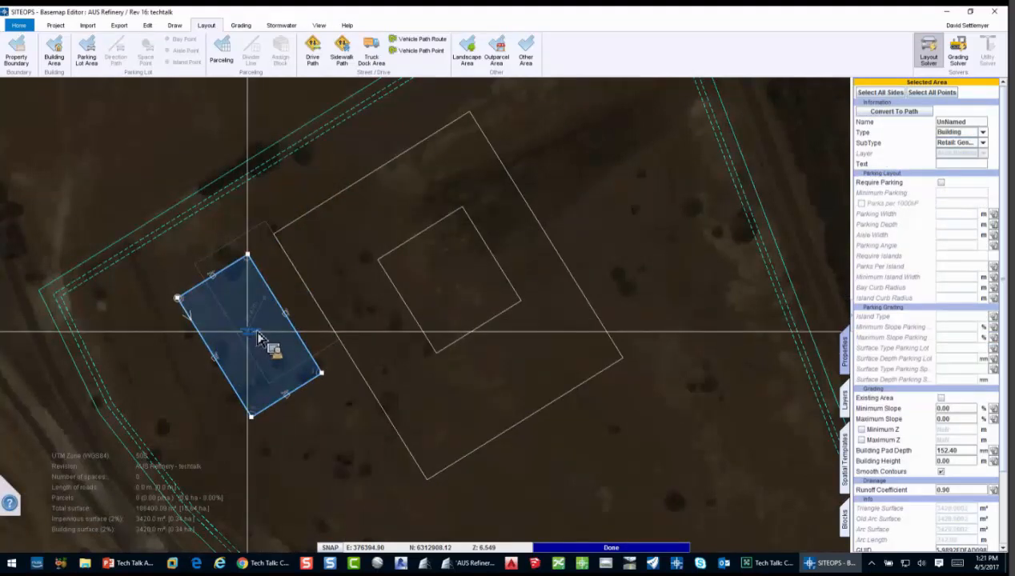
left_click(260, 336)
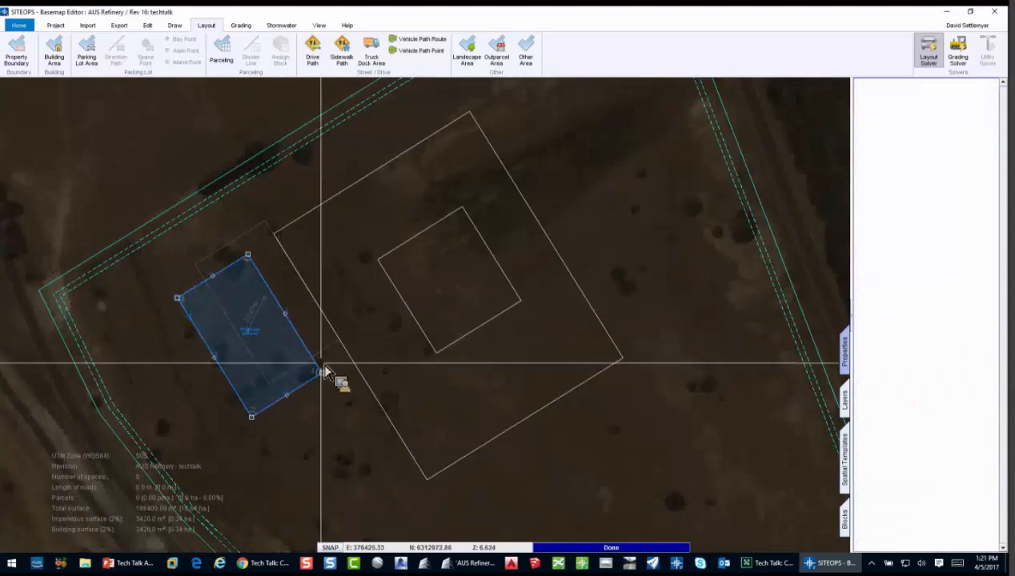
Step: Place a second building rectangle with width 22 and height 30 by the southwestern property boundary
middle_click_drag(298, 334, 270, 257)
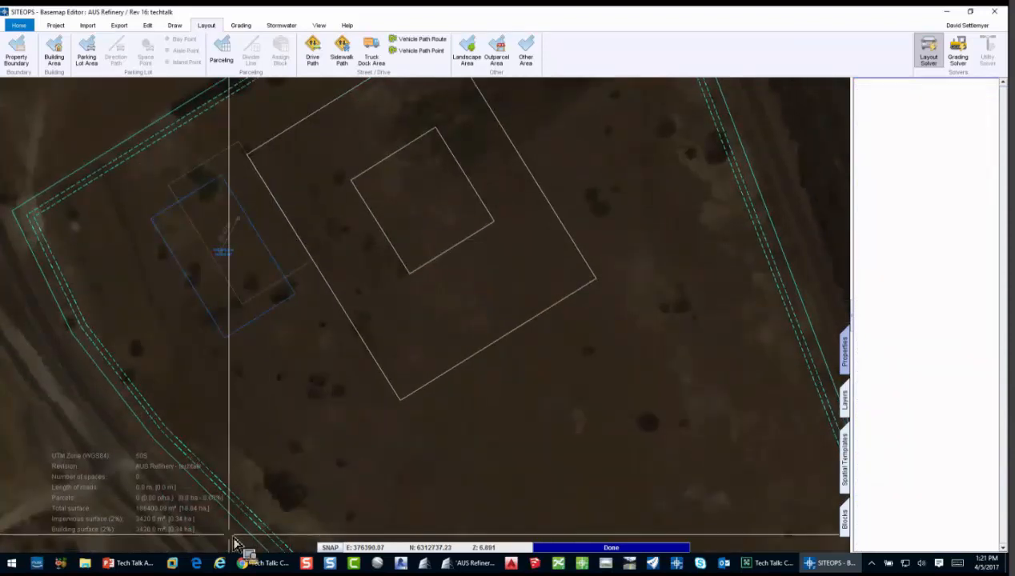
key("Return")
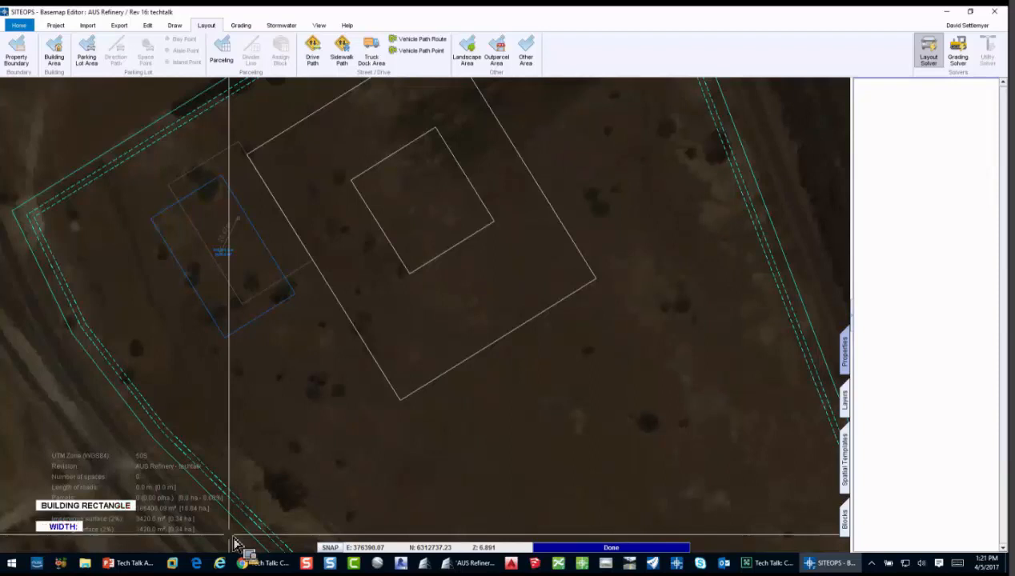
type("22")
key("Return")
type("3")
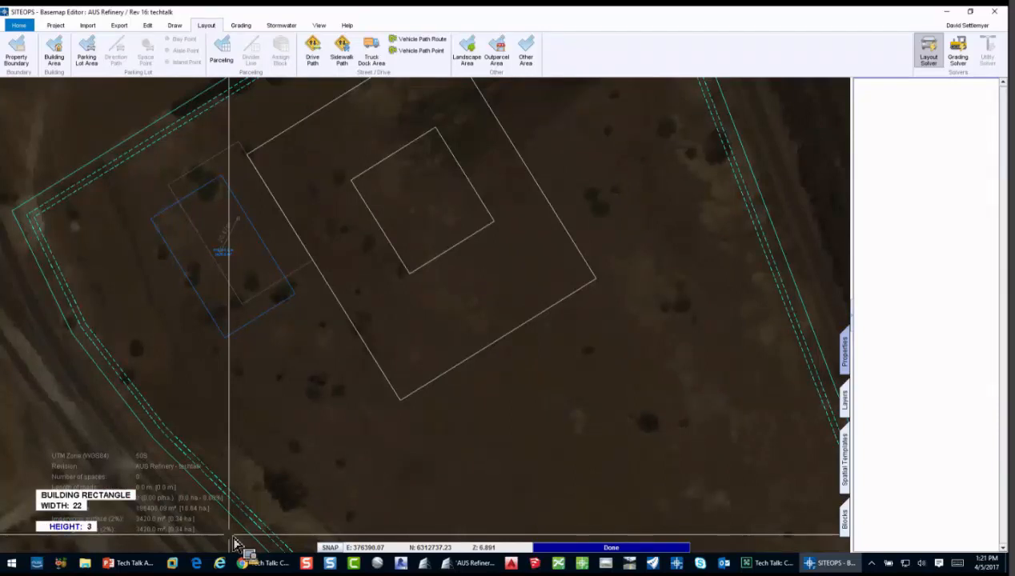
type("0")
key("Return")
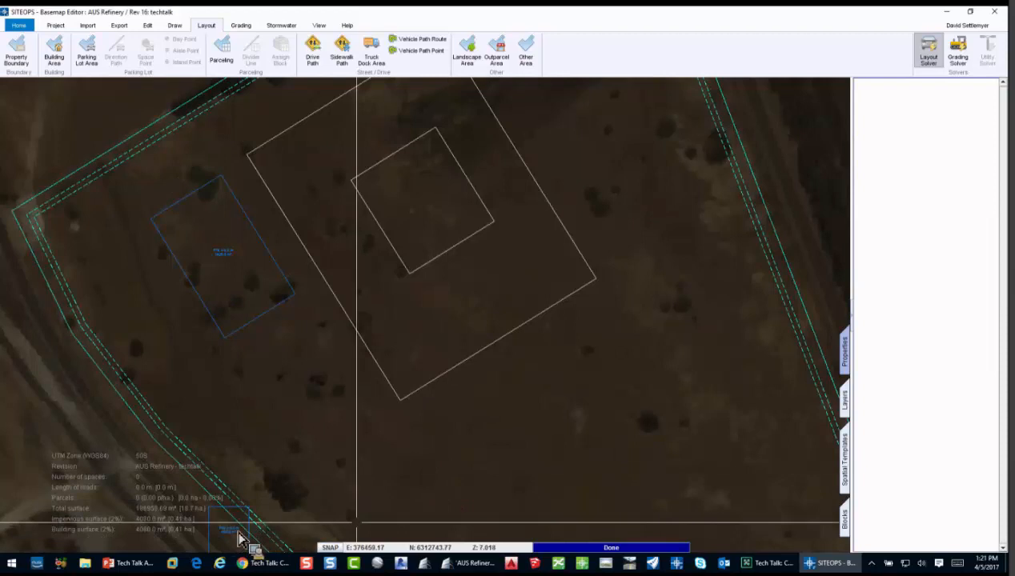
Step: Move the 22 by 30 building inside the property boundary, southeast of the larger building
right_click(260, 411)
left_click(262, 357)
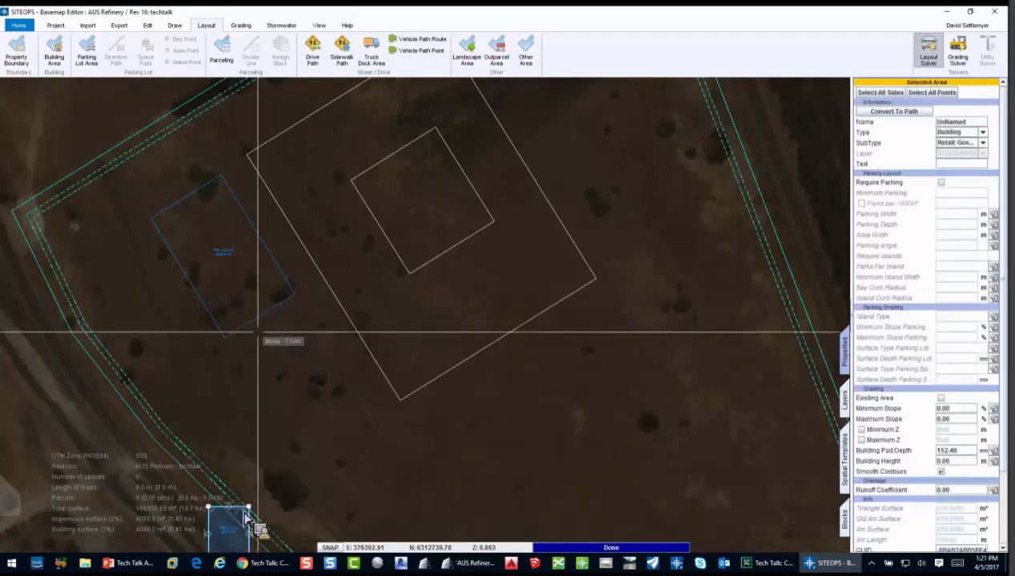
left_click(300, 422)
Step: Rotate the small building about its center so its sides roughly parallel those of the large area
right_click(334, 400)
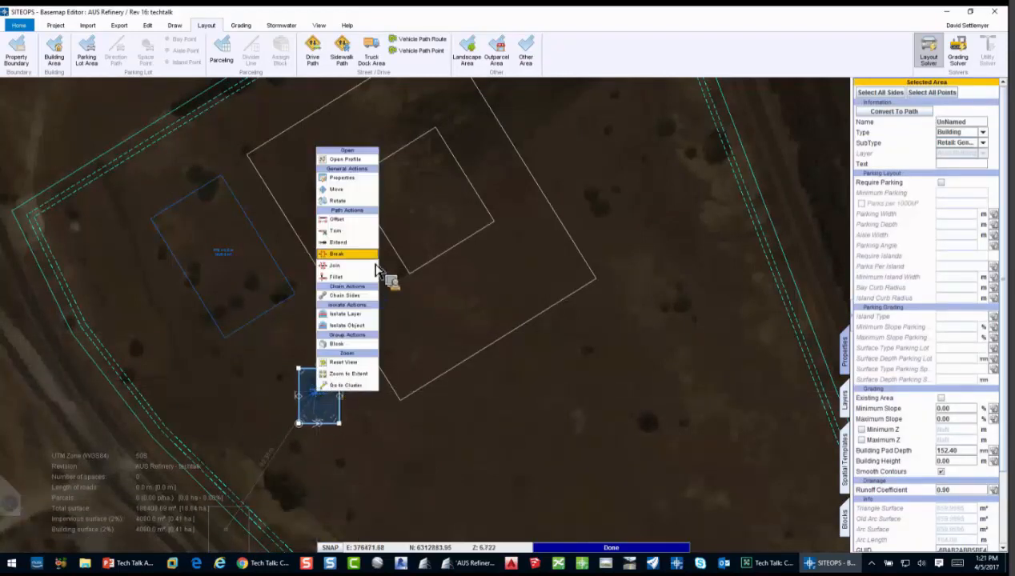
left_click(352, 201)
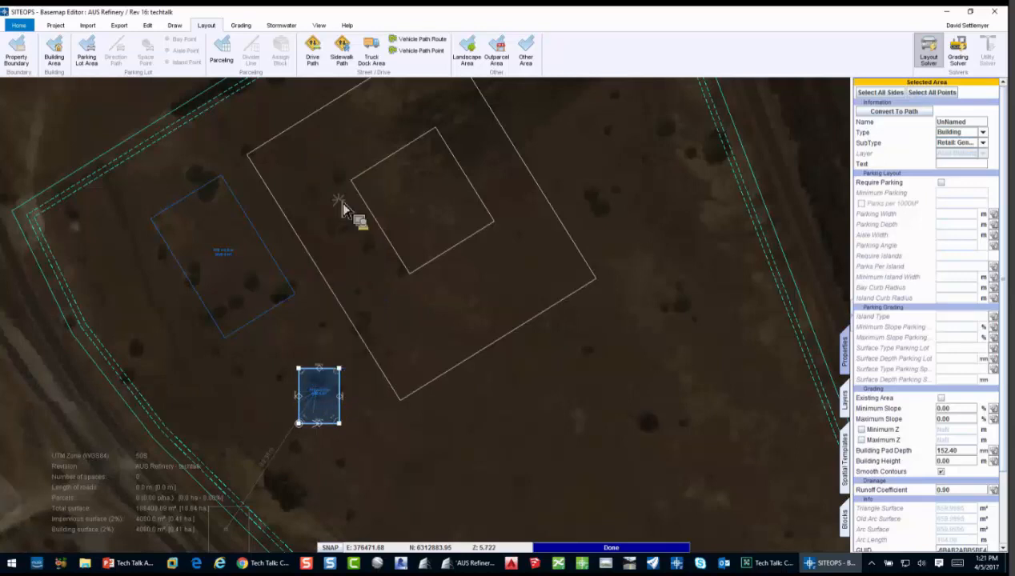
left_click(320, 414)
left_click(322, 392)
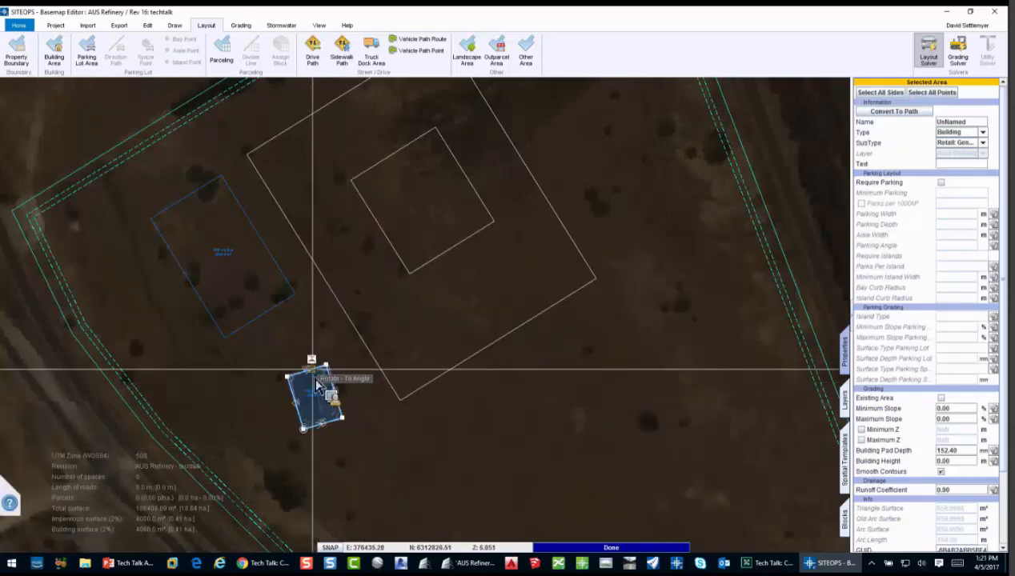
left_click(304, 381)
Step: Move the small building slightly east, closer to the large area's southern corner
right_click(309, 384)
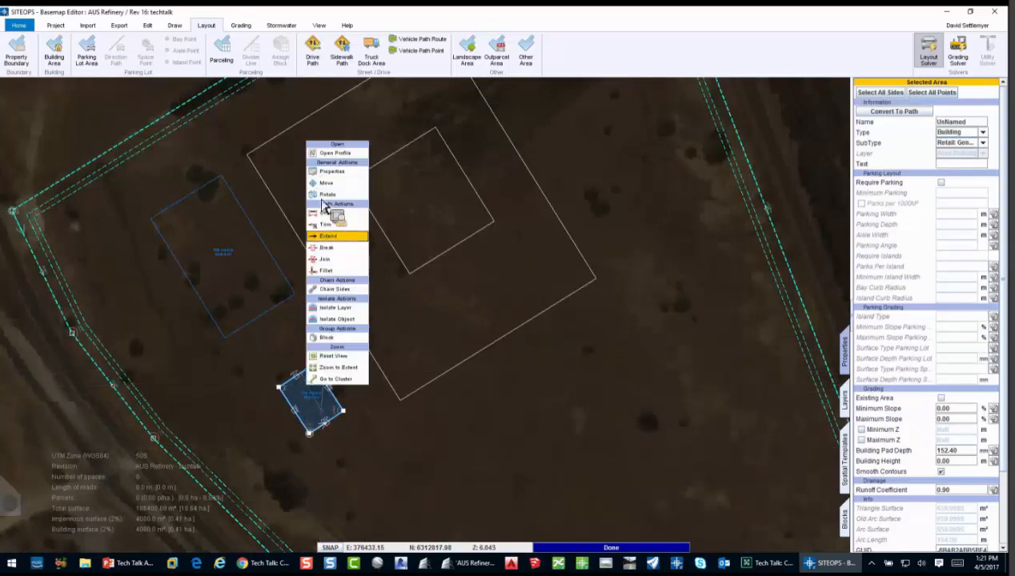
left_click(333, 223)
left_click(316, 418)
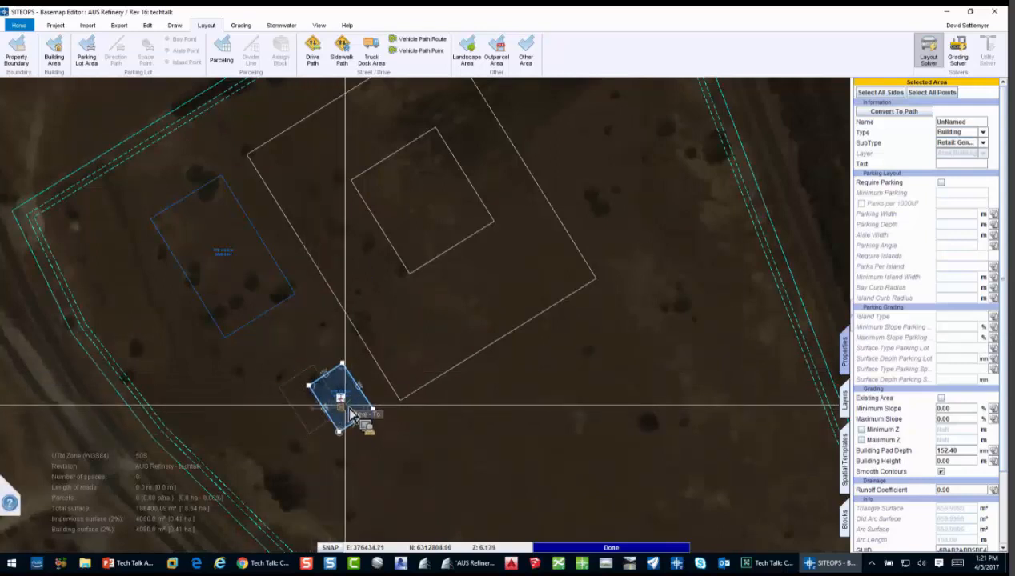
left_click(347, 404)
scroll(371, 415, "up", 3)
middle_click_drag(417, 384, 529, 369)
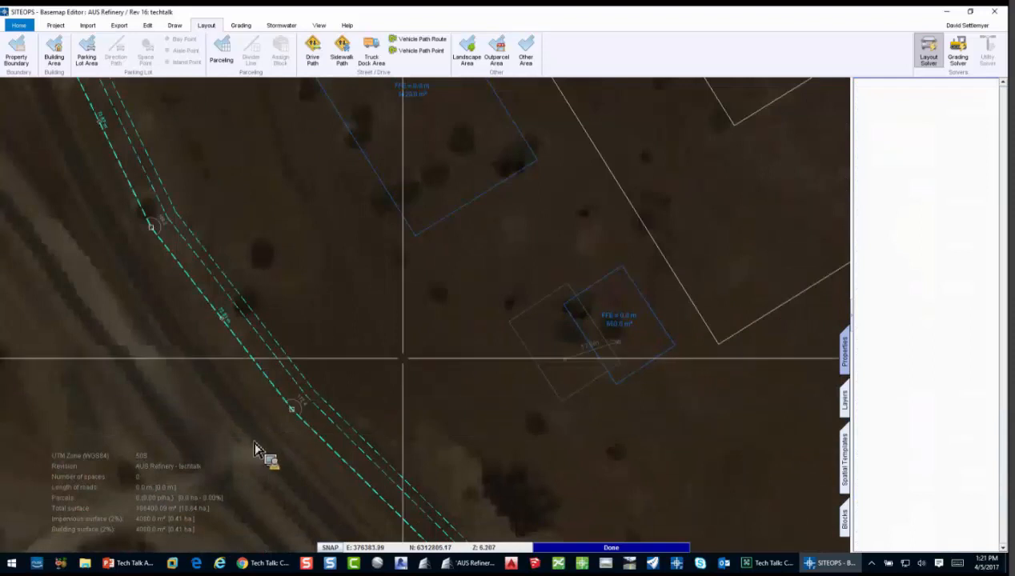
scroll(272, 416, "down", 1)
scroll(260, 463, "down", 1)
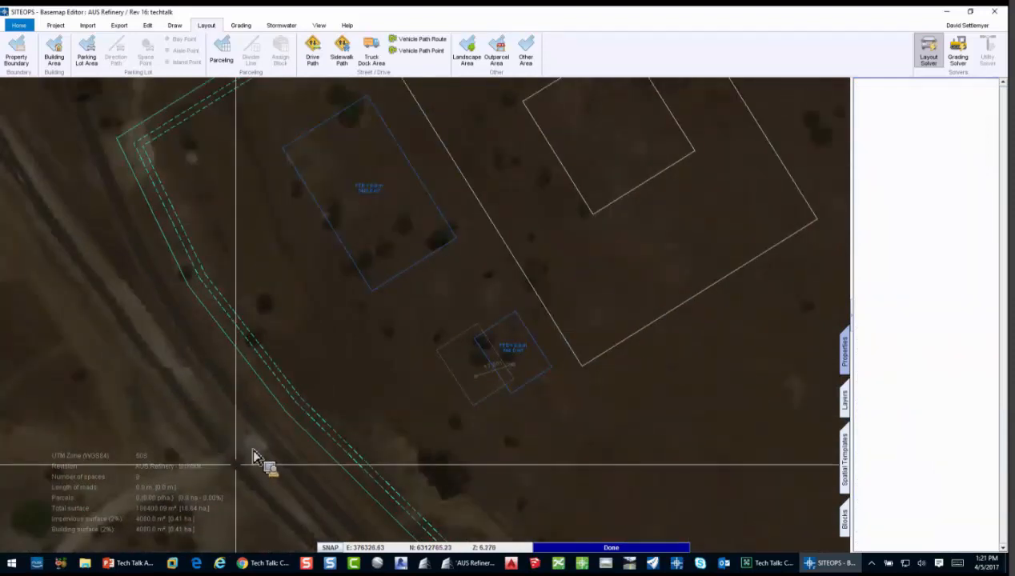
Step: Draw a drive path about 137 m long from the road outside the southwestern property boundary, between the two buildings, to the large area's southwest side
middle_click_drag(267, 441, 241, 448)
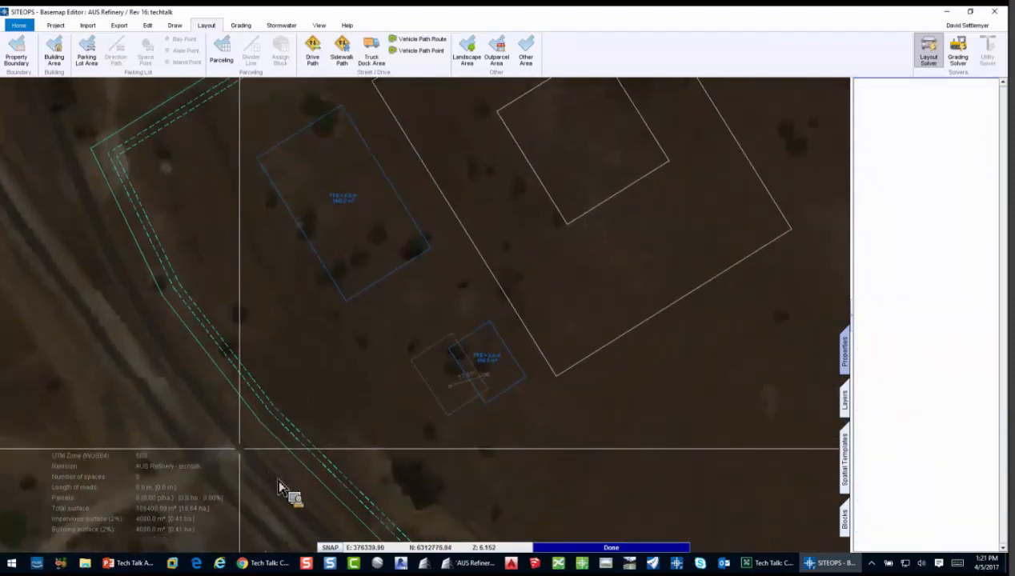
left_click(274, 443)
left_click(314, 54)
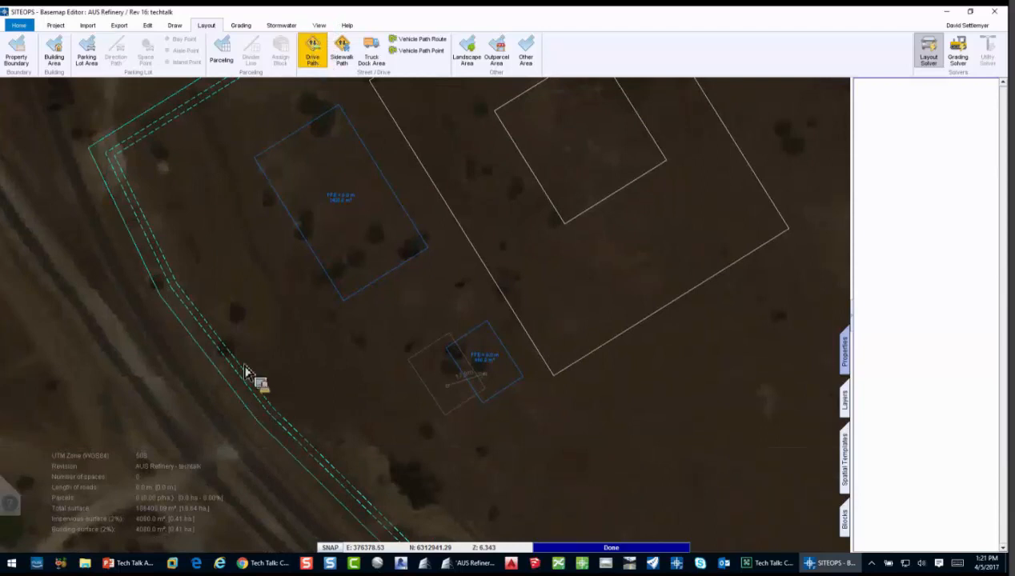
left_click(242, 443)
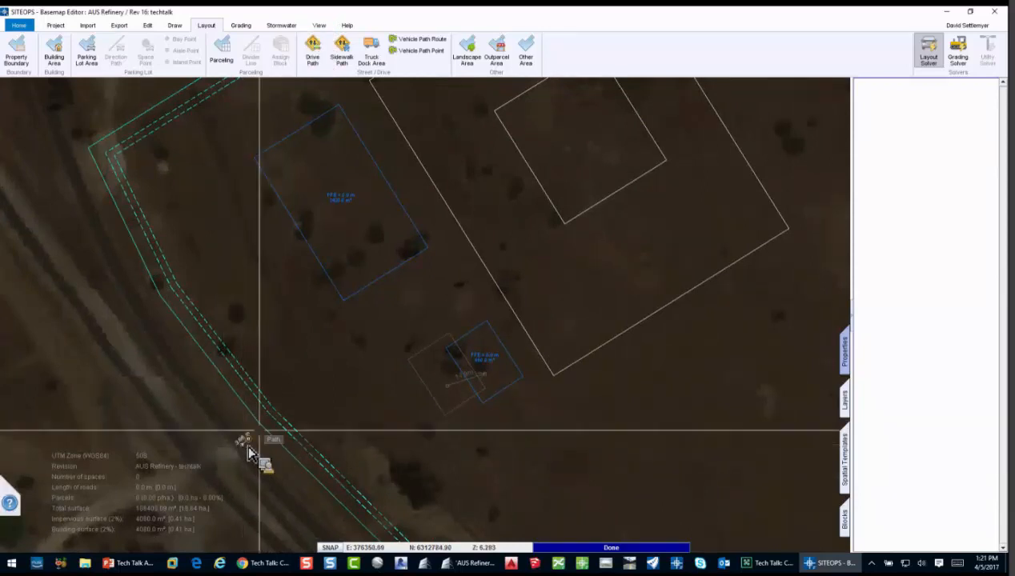
left_click(380, 329)
left_click(489, 275)
right_click(552, 301)
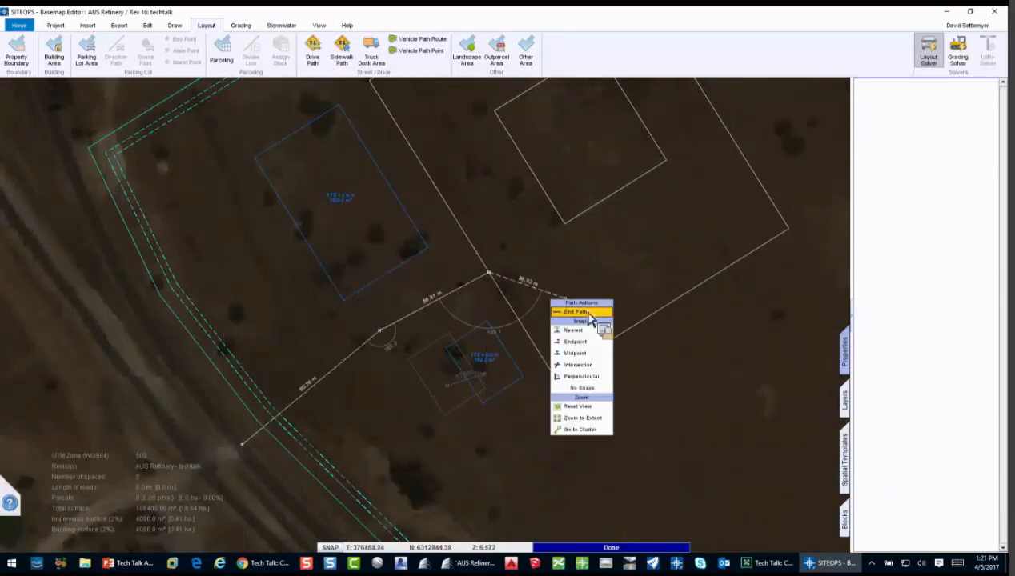
left_click(592, 312)
Step: Set the large area's maximum slope to 1% and surface type to 04 - Heavy Concrete, with no outside curb on its sides
left_click(588, 302)
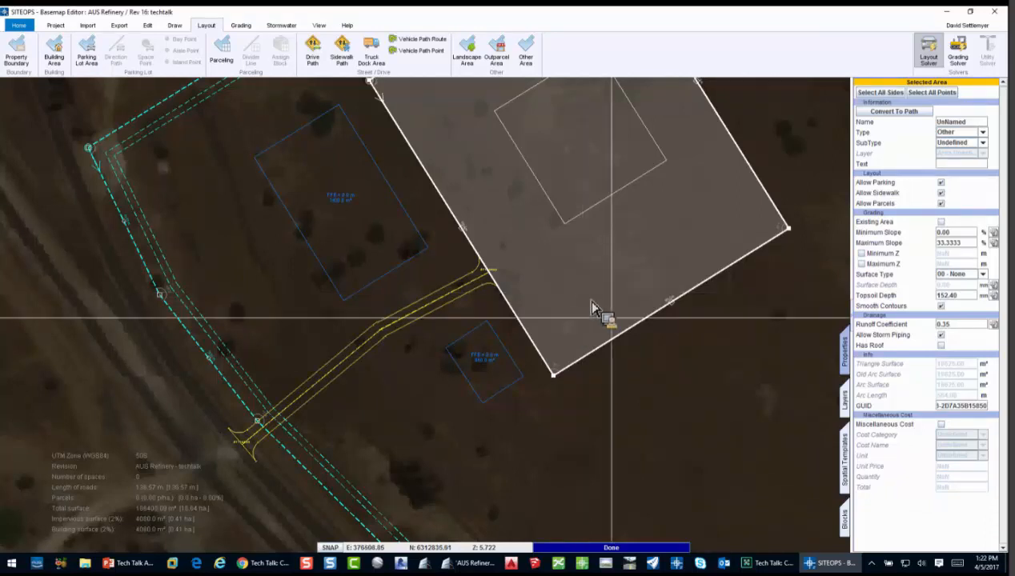
left_click_drag(965, 244, 924, 240)
type("1")
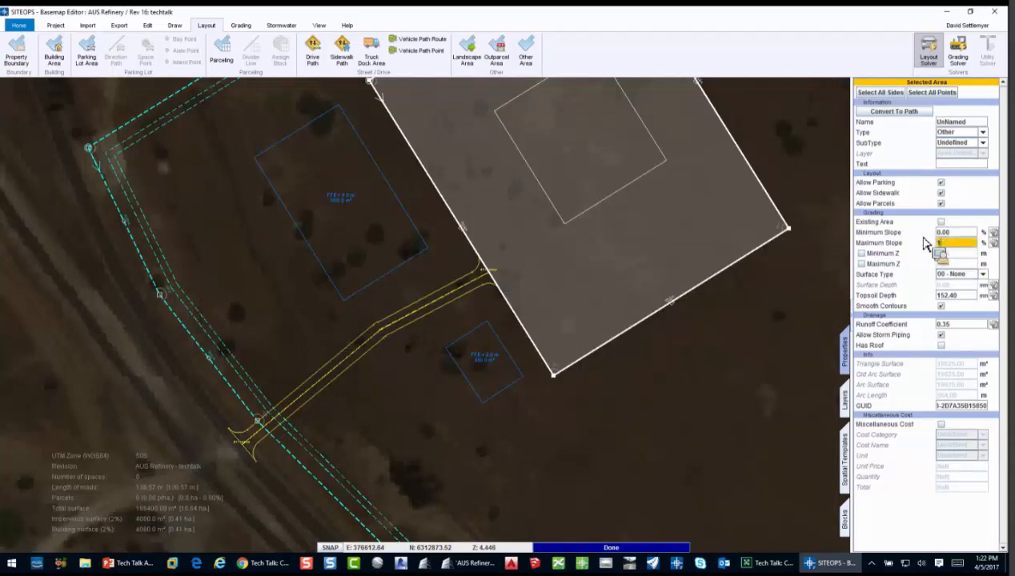
key("Return")
left_click(963, 276)
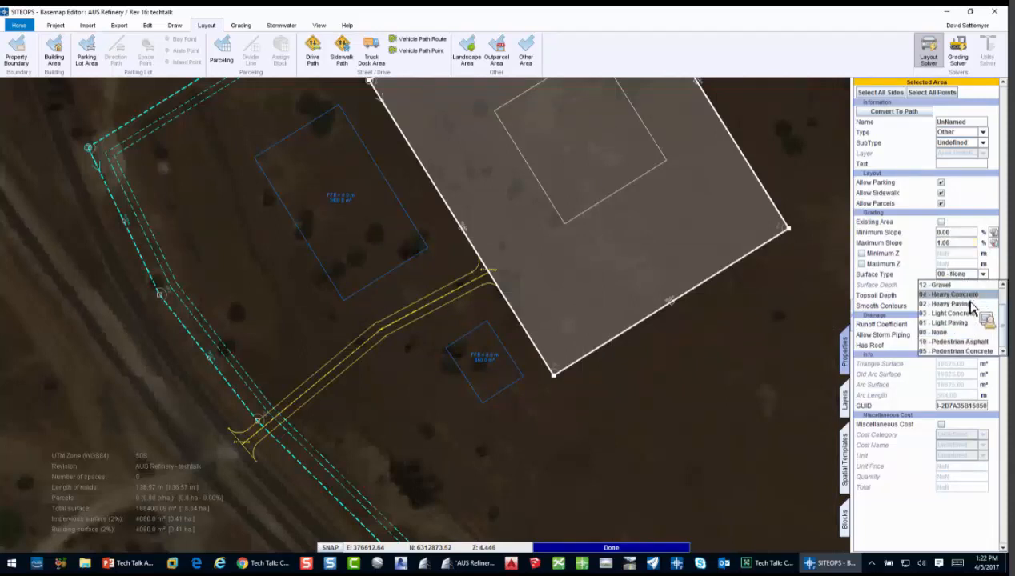
left_click(970, 299)
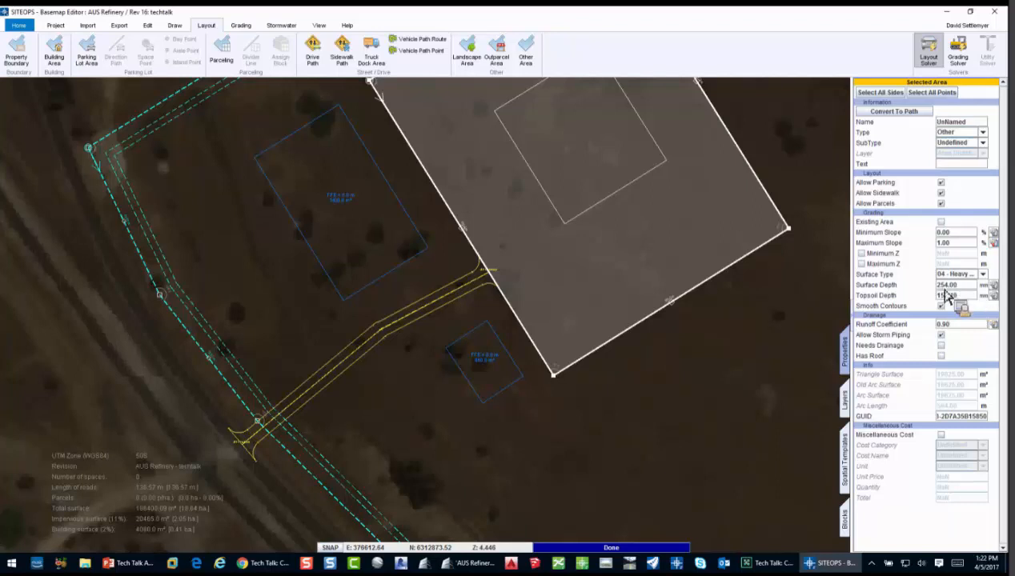
left_click(894, 93)
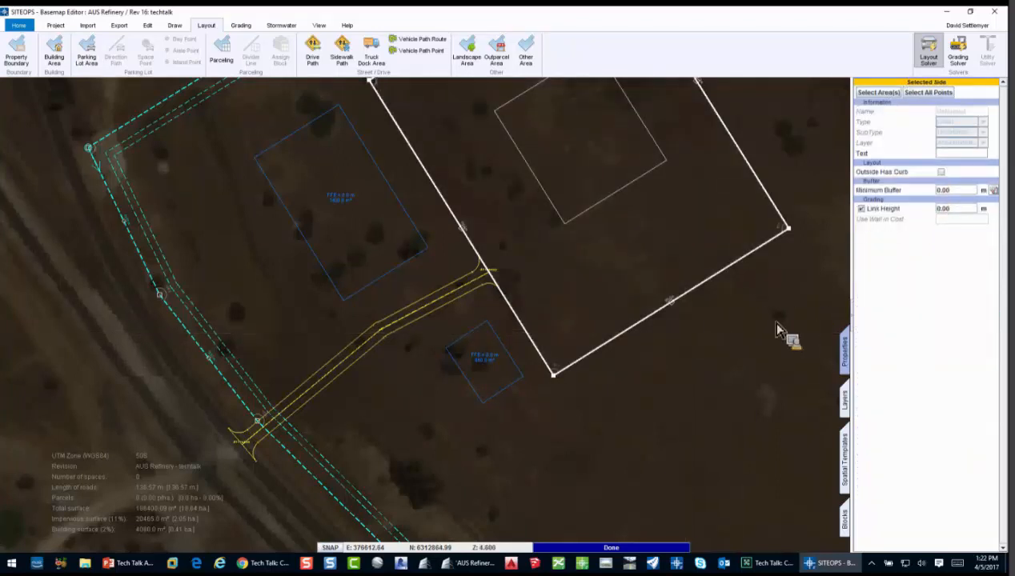
Step: Set the inner rectangle's maximum slope to 0% and its surface type to 12 - Gravel
left_click(573, 168)
left_click(574, 171)
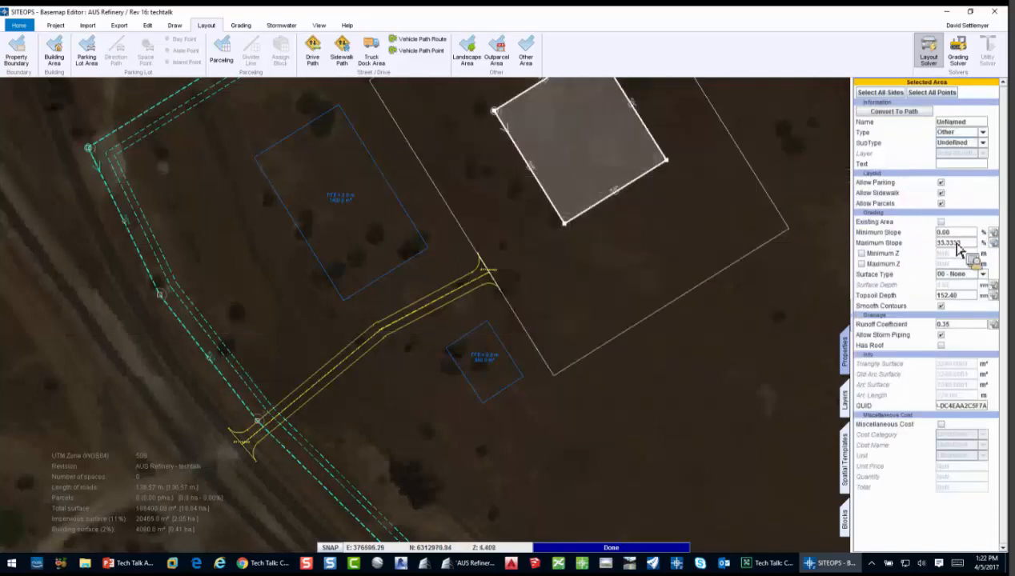
left_click_drag(970, 244, 868, 238)
type("0")
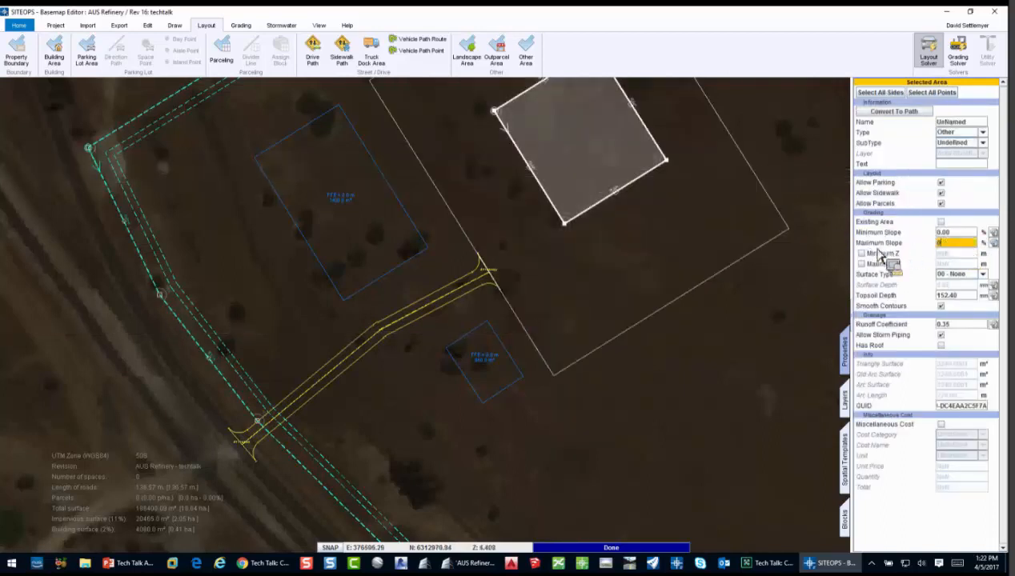
left_click(982, 274)
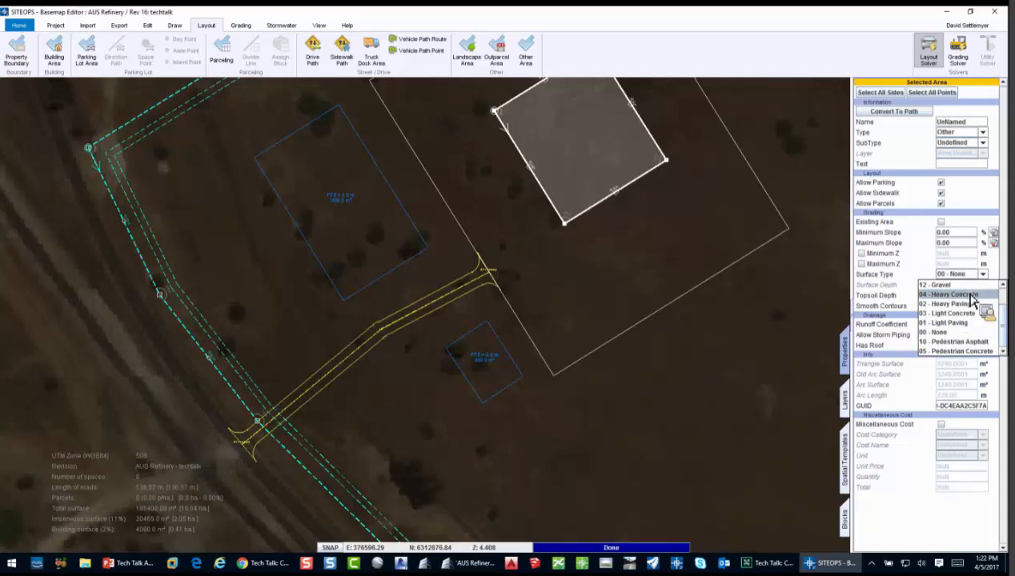
left_click(960, 284)
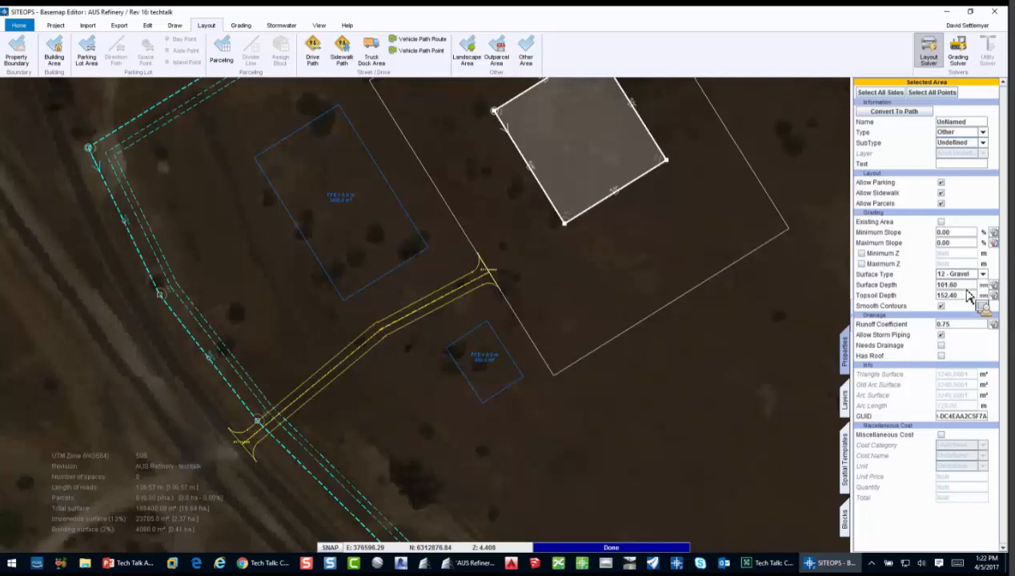
Step: Turn off the outside curb on all sides of the inner rectangle and set their link height to -3 m
left_click(889, 93)
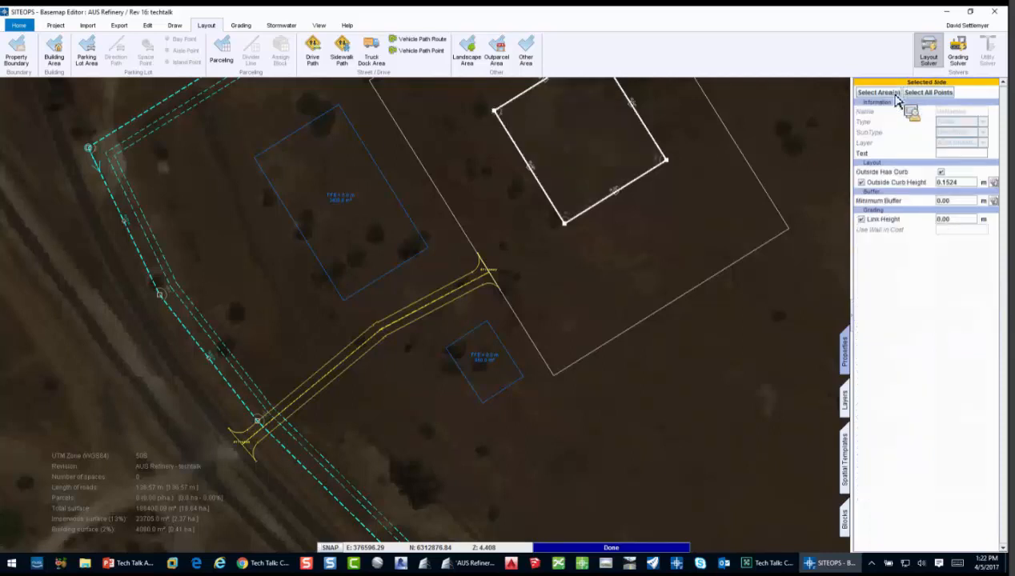
left_click(942, 172)
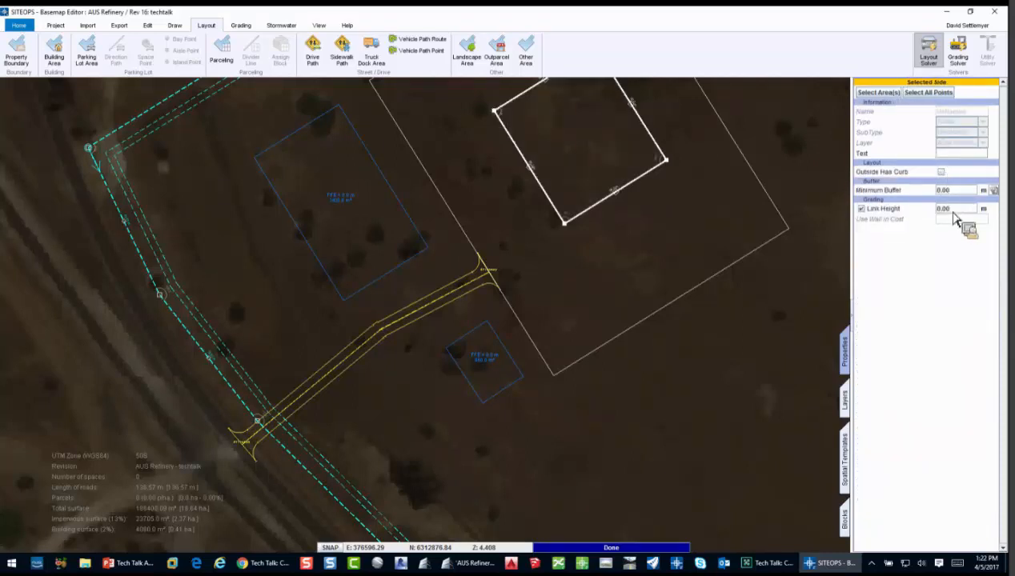
double_click(946, 209)
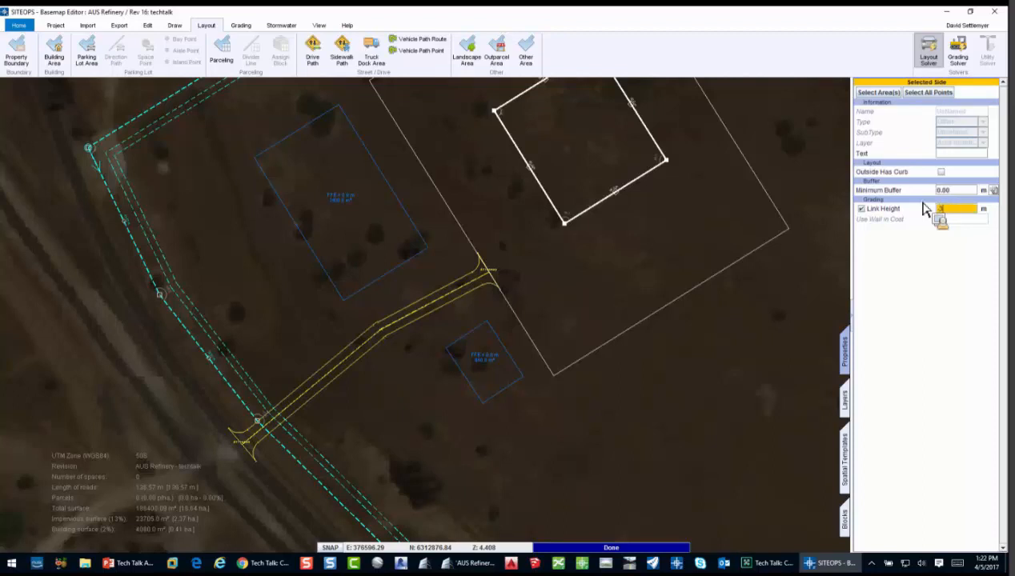
key("Return")
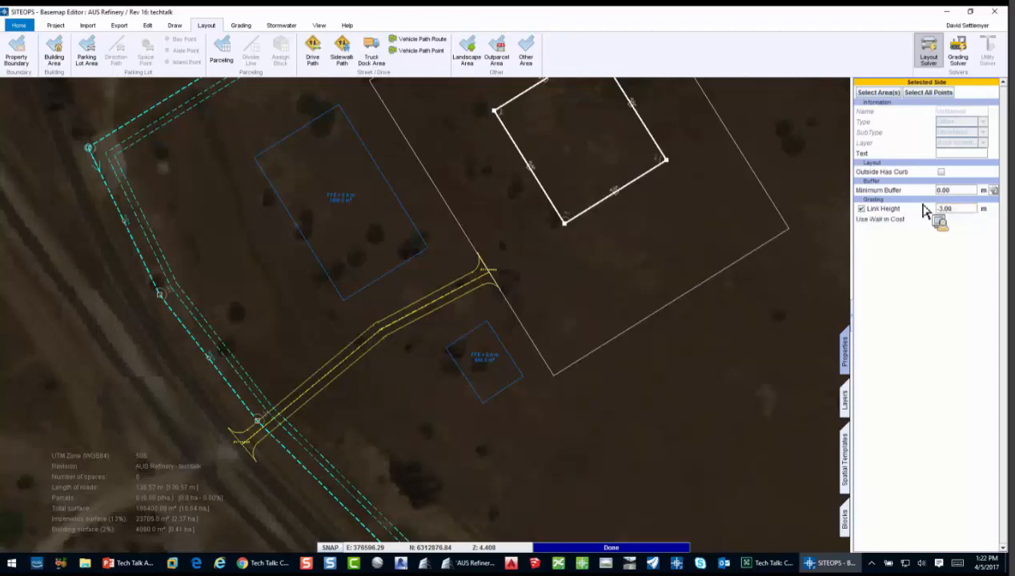
left_click(940, 219)
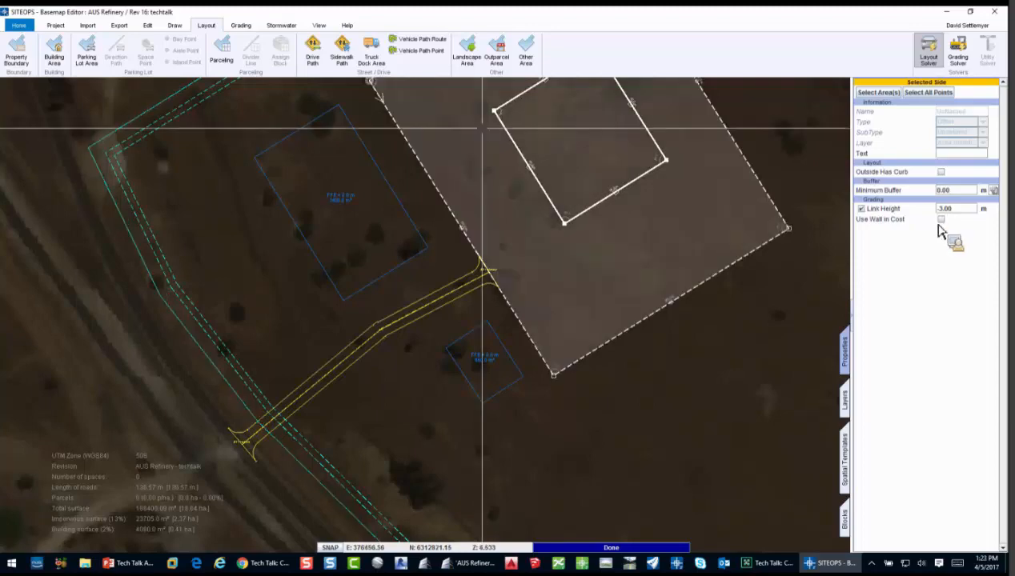
Step: Offset the larger building's southwest side by about 37 m toward the property boundary
scroll(402, 228, "up", 3)
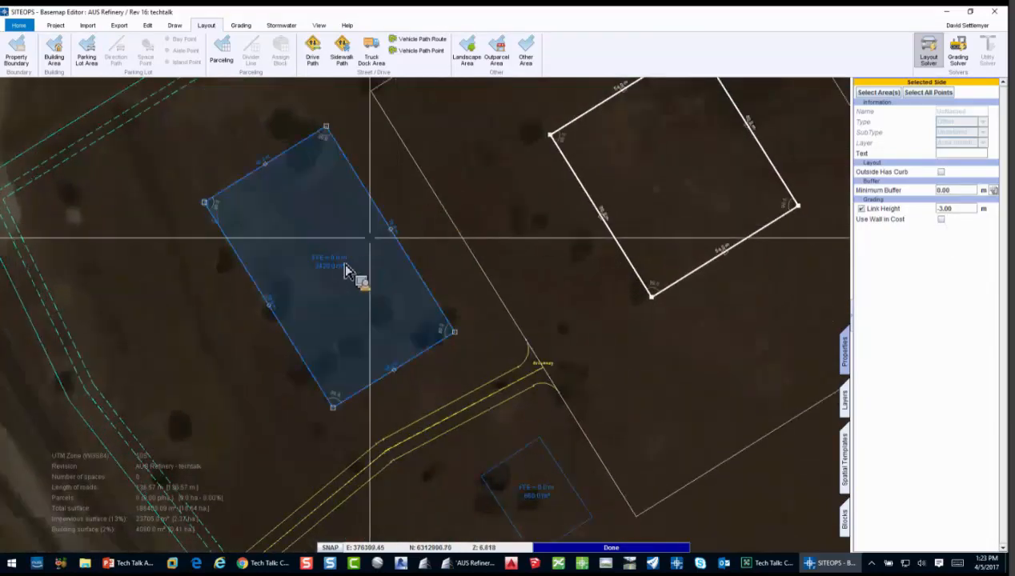
scroll(349, 271, "up", 2)
middle_click_drag(262, 318, 500, 224)
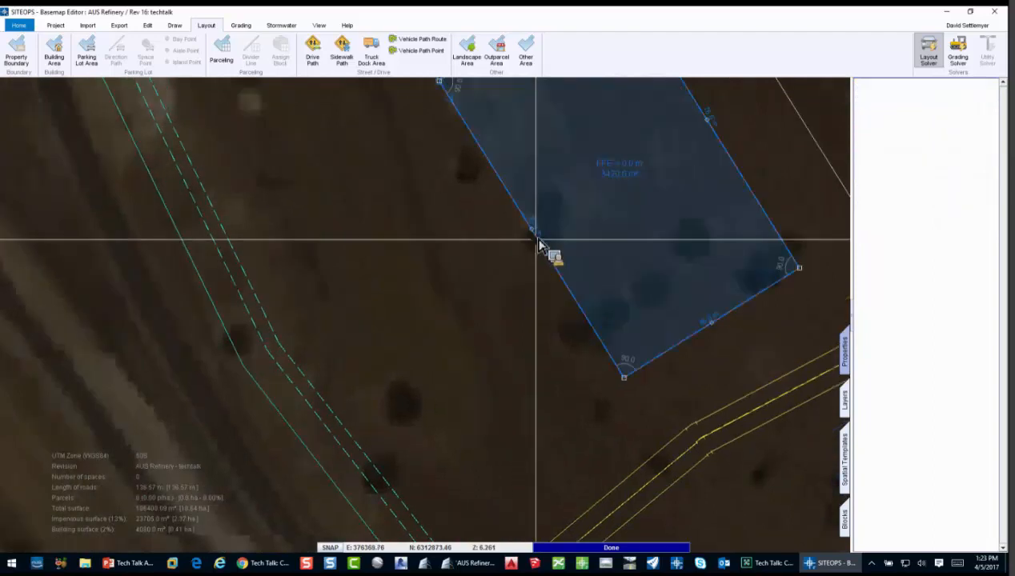
right_click(533, 231)
left_click(565, 320)
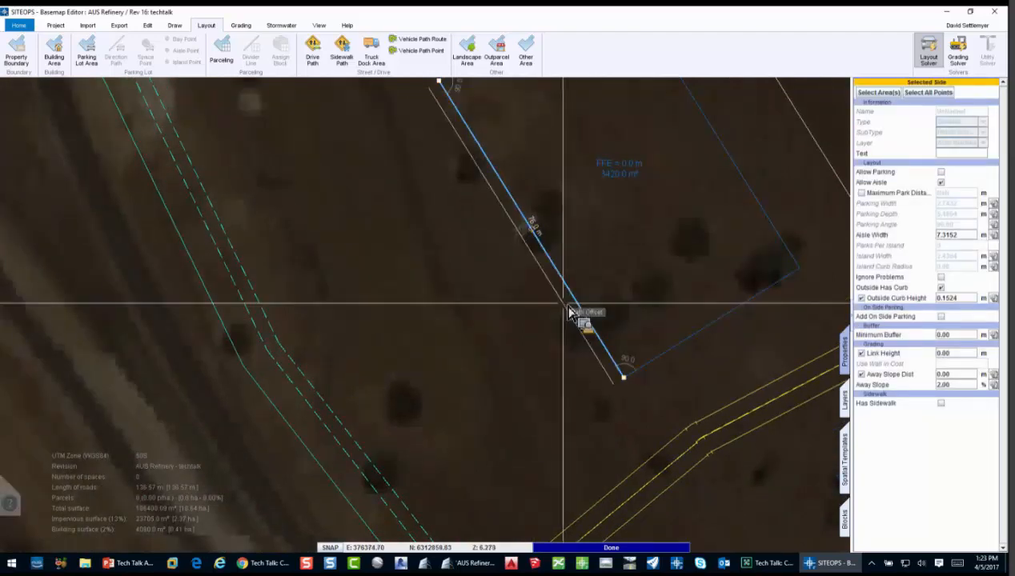
left_click(467, 339)
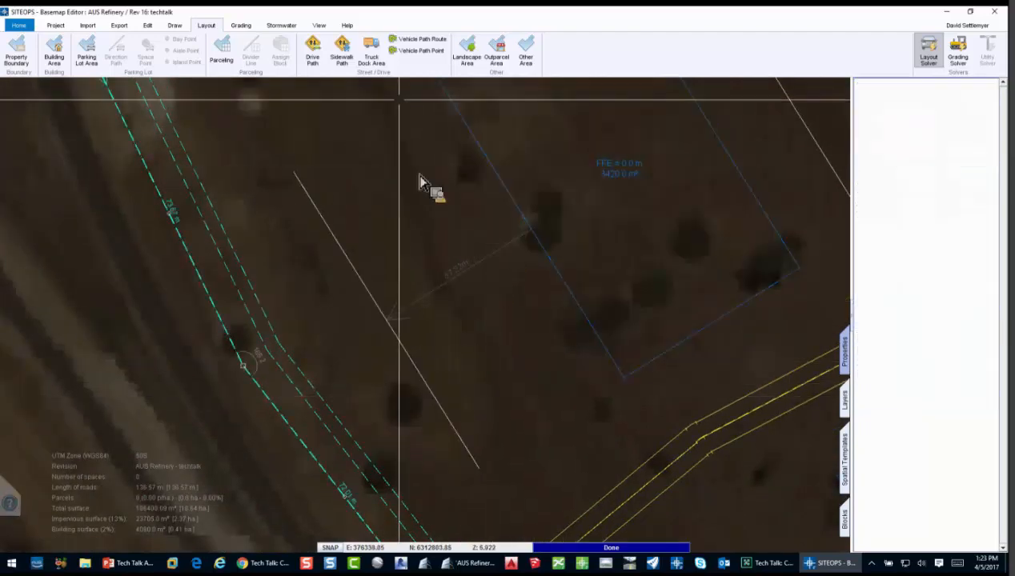
Step: Draw a closed parking lot area about 39 m wide between the offset line and the larger building's southwest side
scroll(345, 221, "down", 1)
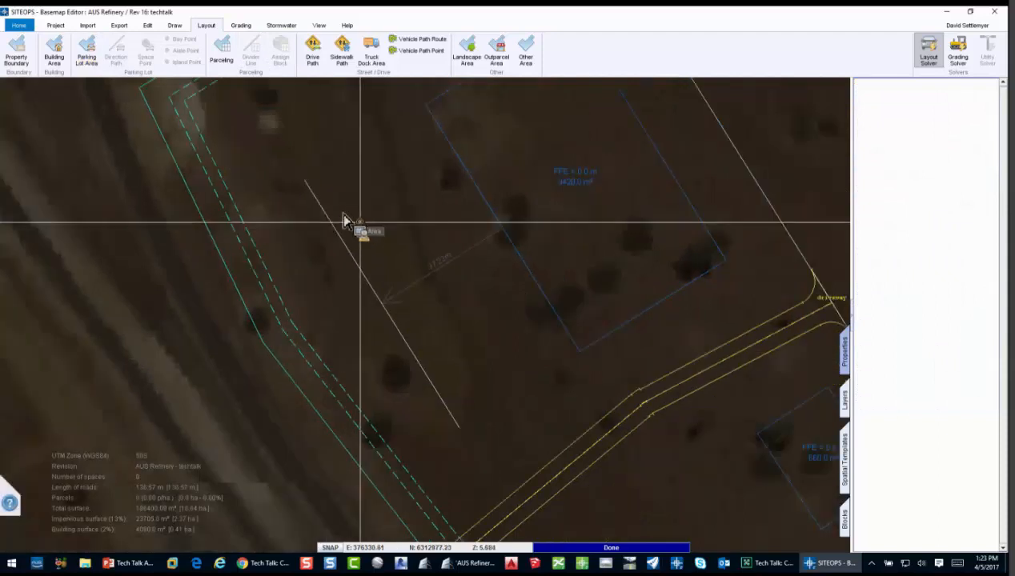
left_click(305, 181)
left_click(433, 105)
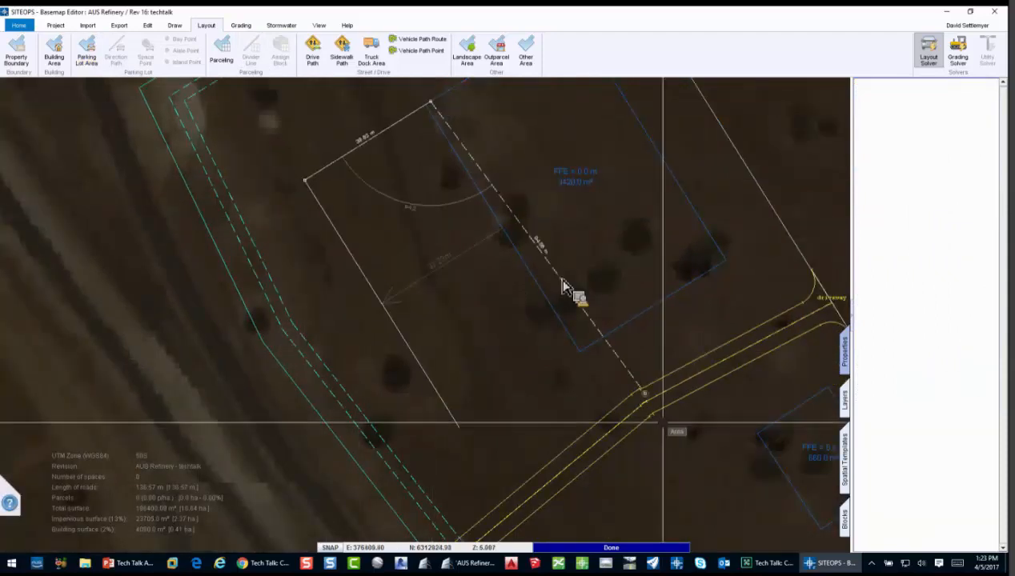
left_click(578, 352)
left_click(466, 431)
right_click(486, 337)
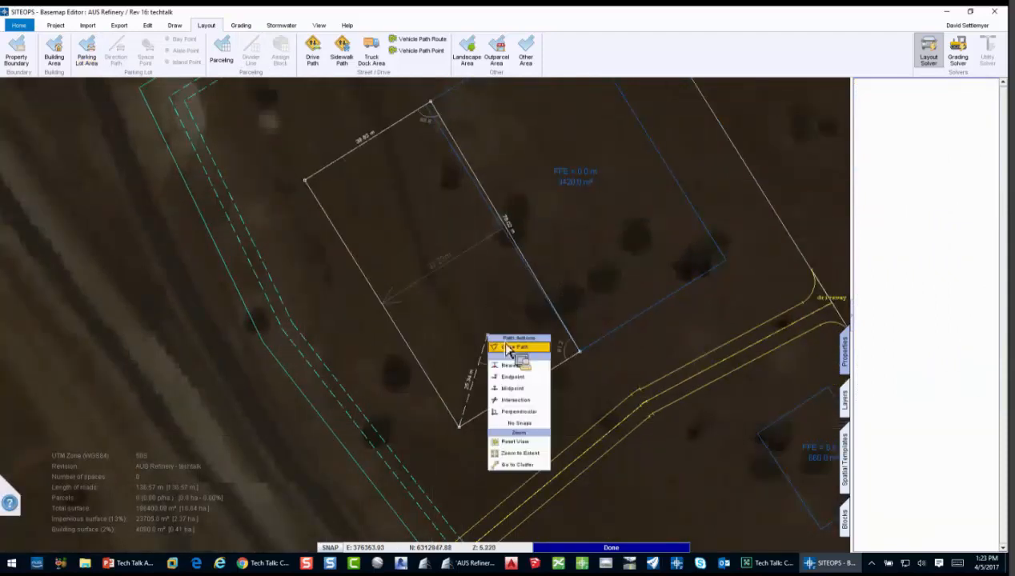
left_click(543, 366)
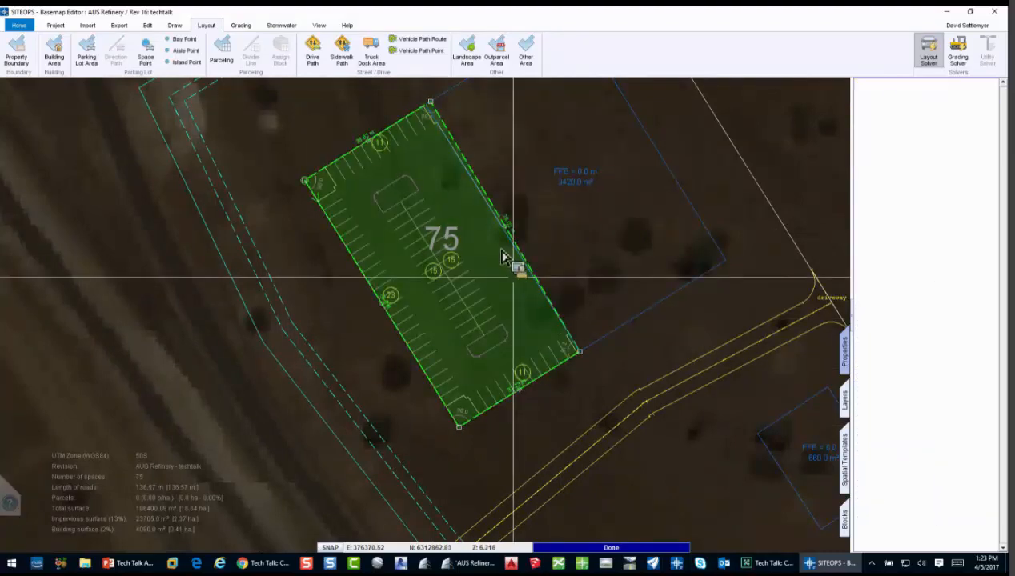
Step: Allow parking along the larger building's side that faces the parking lot
scroll(498, 250, "up", 3)
middle_click_drag(499, 234, 583, 410)
middle_click_drag(506, 247, 545, 314)
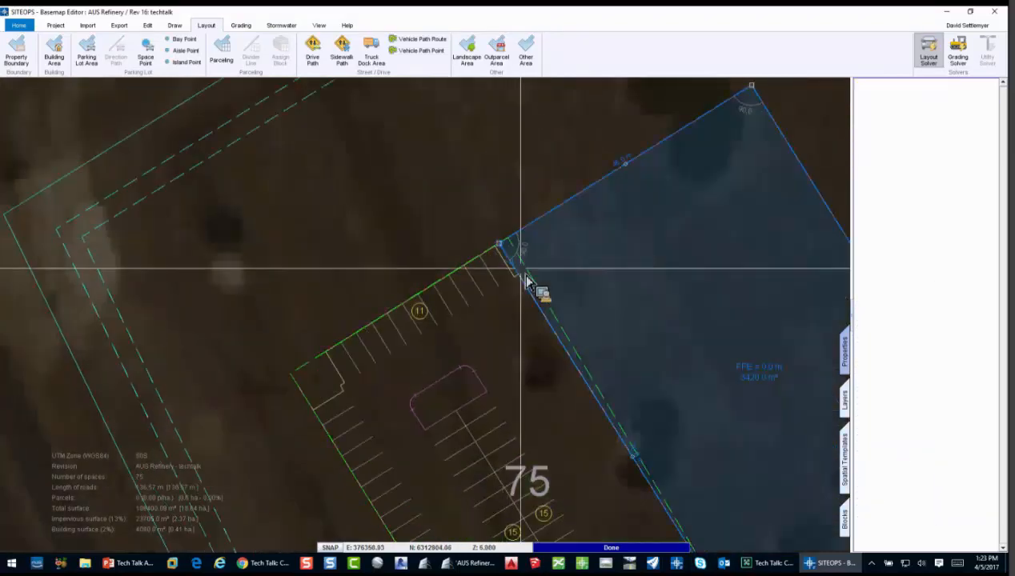
middle_click_drag(643, 471, 508, 241)
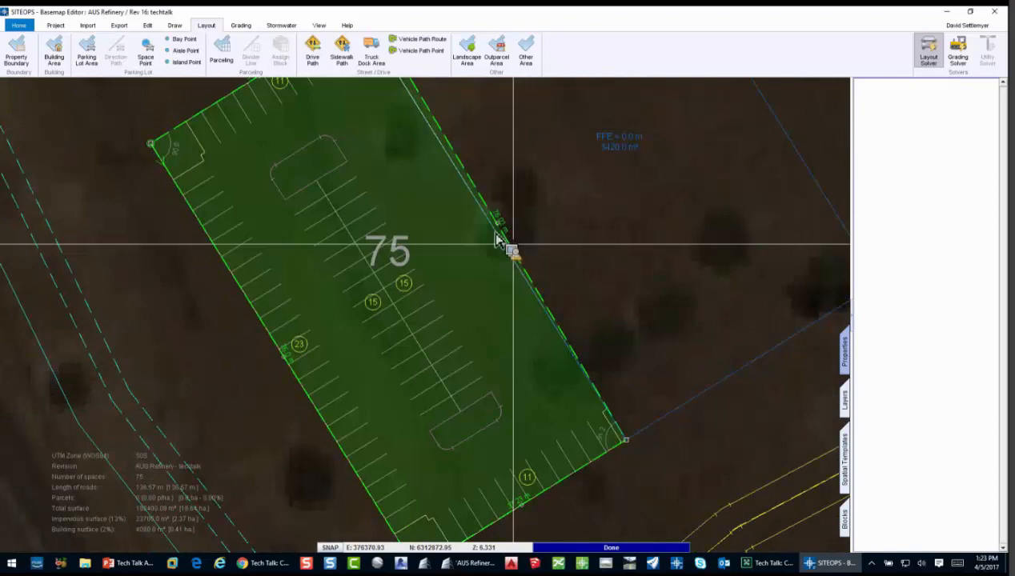
left_click(503, 236)
left_click(942, 172)
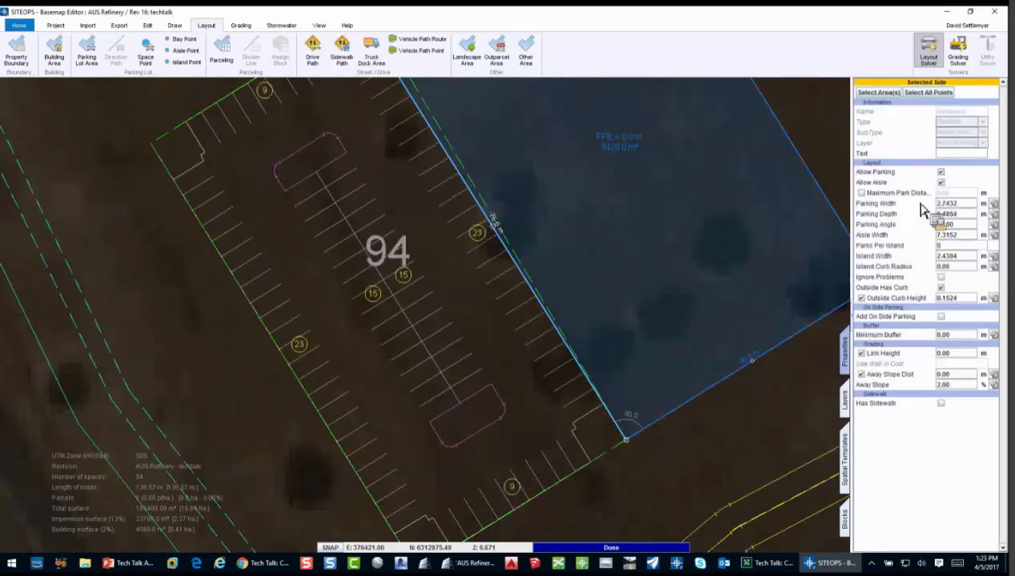
Step: Draw a drive path about 28 m long from the parking lot's southeast edge to the main driveway
scroll(539, 328, "down", 2)
left_click(312, 49)
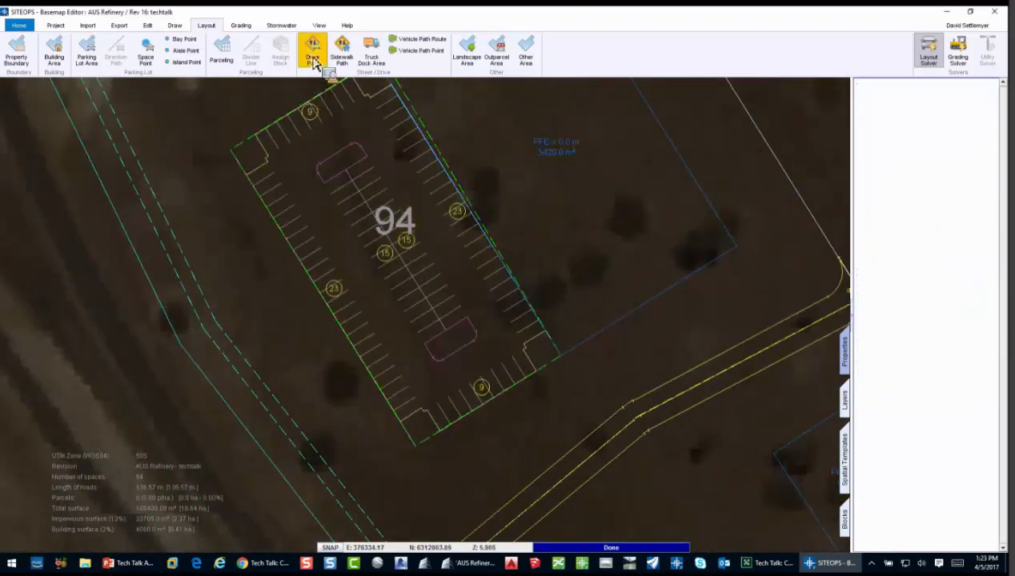
left_click(525, 397)
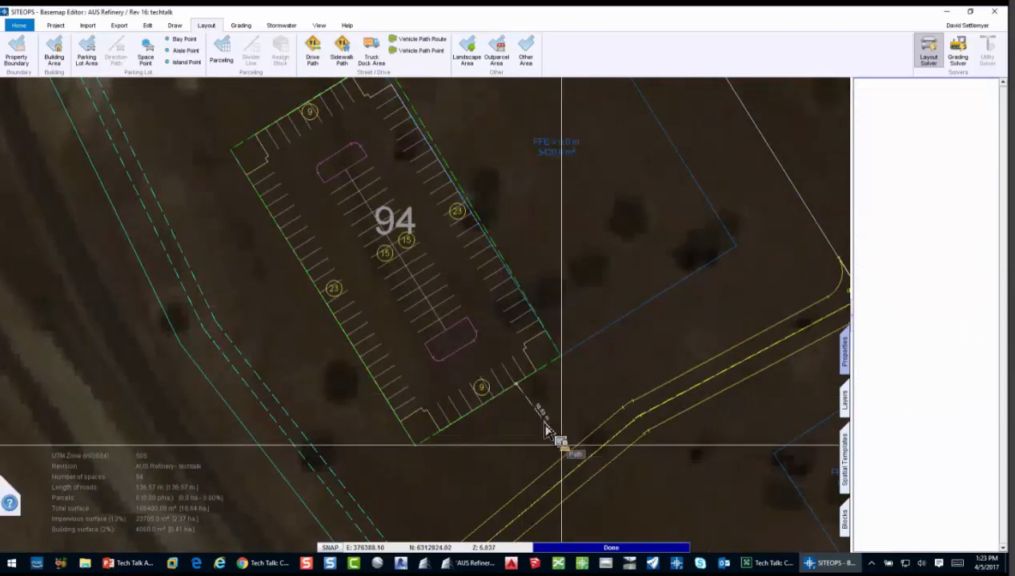
left_click(629, 430)
Step: Draw a closed Other area about 17.6 m wide and 76 m long between the larger building's northeast side and the large graded area
middle_click_drag(645, 352, 311, 358)
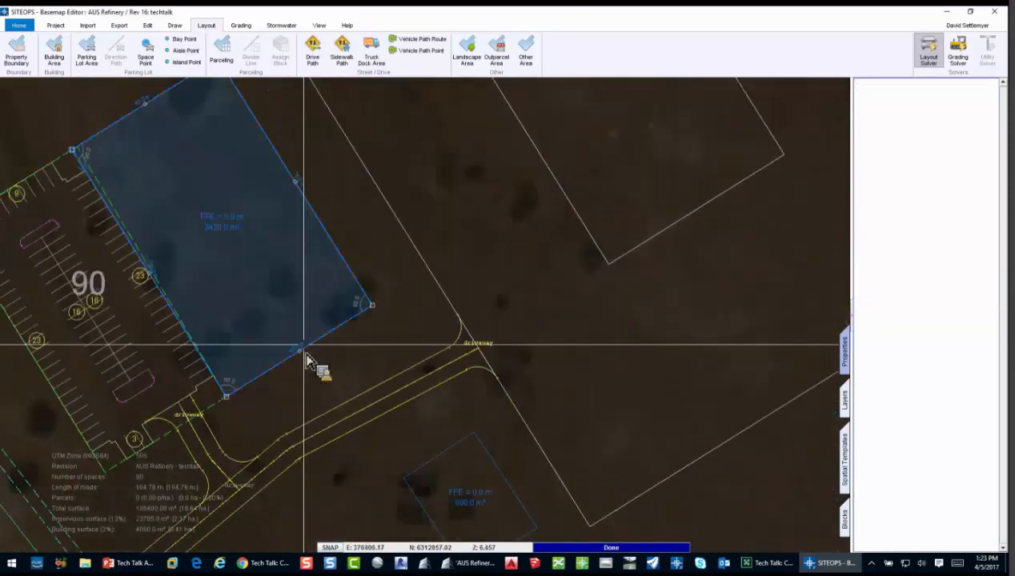
middle_click_drag(371, 153, 496, 240)
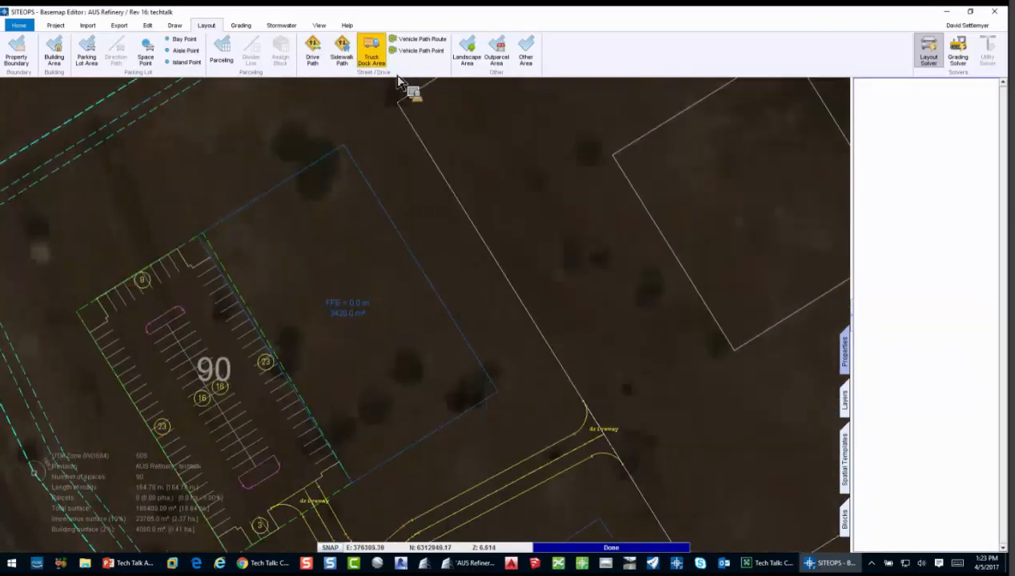
left_click(343, 145)
right_click(400, 141)
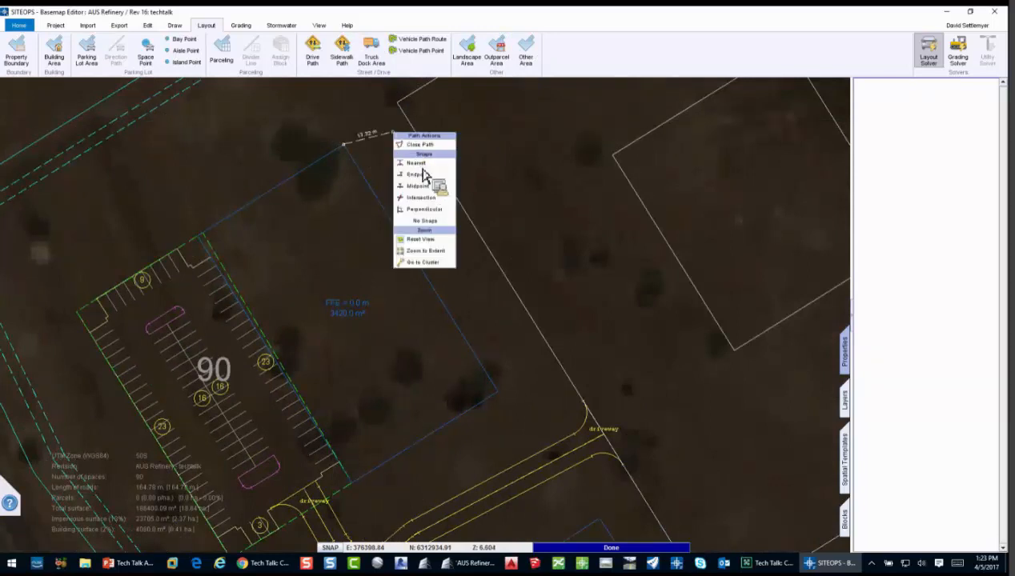
left_click(446, 199)
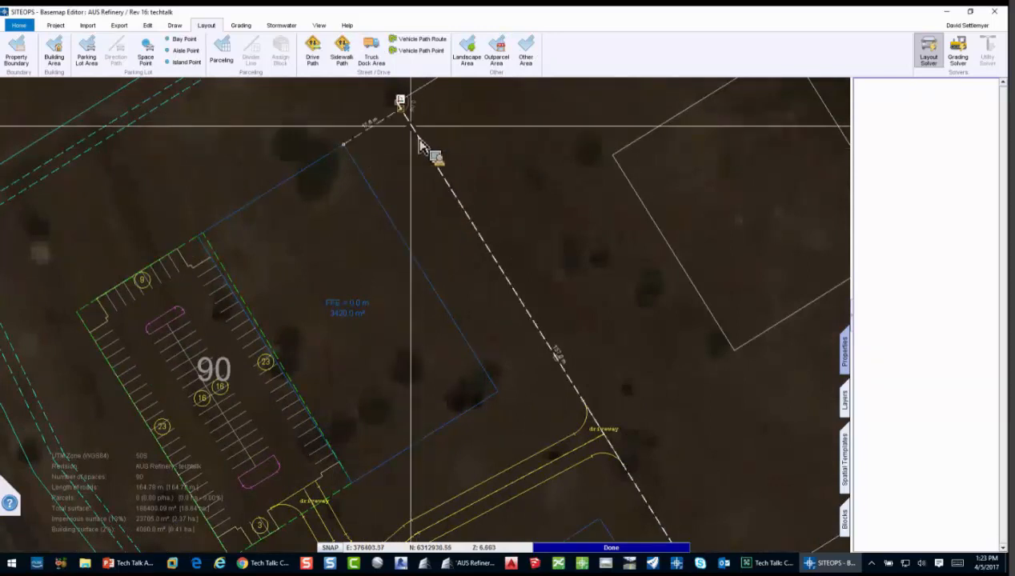
left_click(553, 365)
left_click(484, 366)
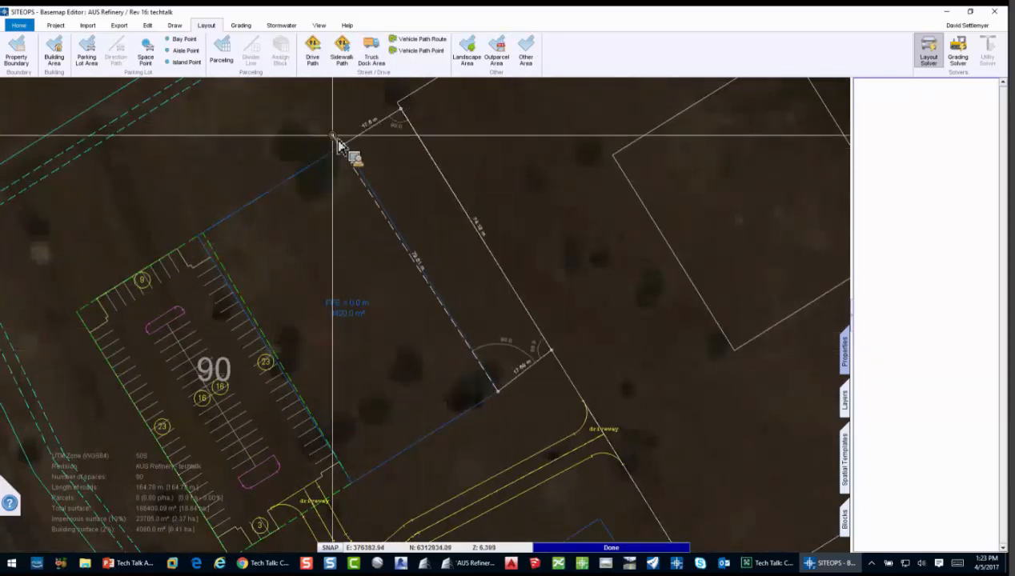
left_click(344, 147)
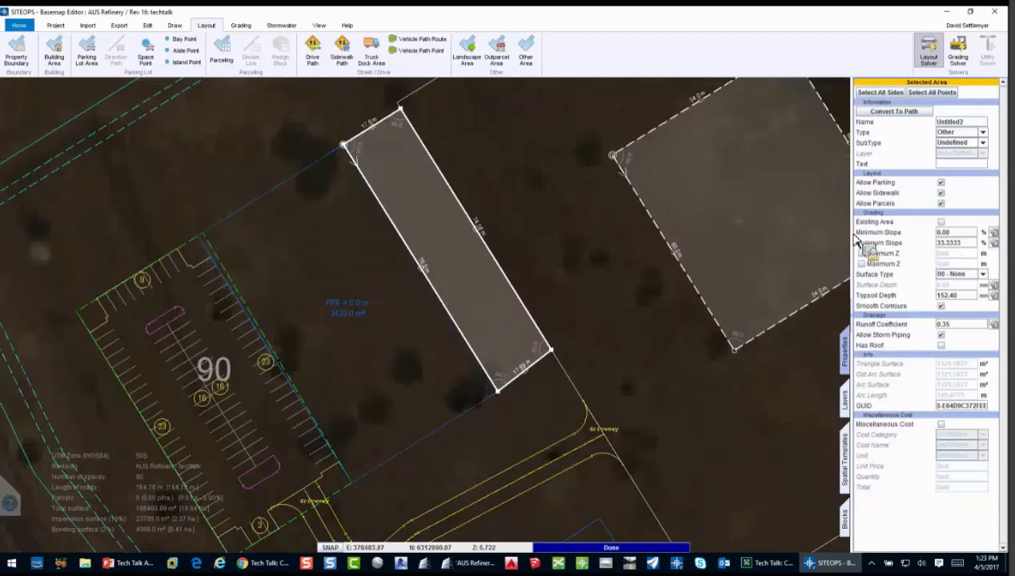
Step: Set the new strip area's maximum slope to 1% and give it the light surface type 03
type("1")
key("Return")
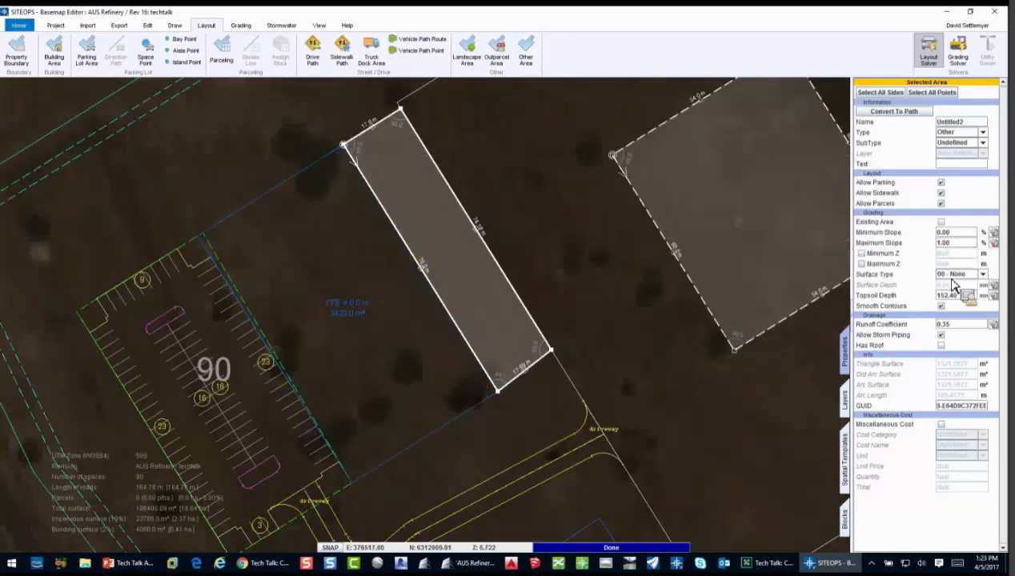
left_click(950, 276)
left_click(957, 313)
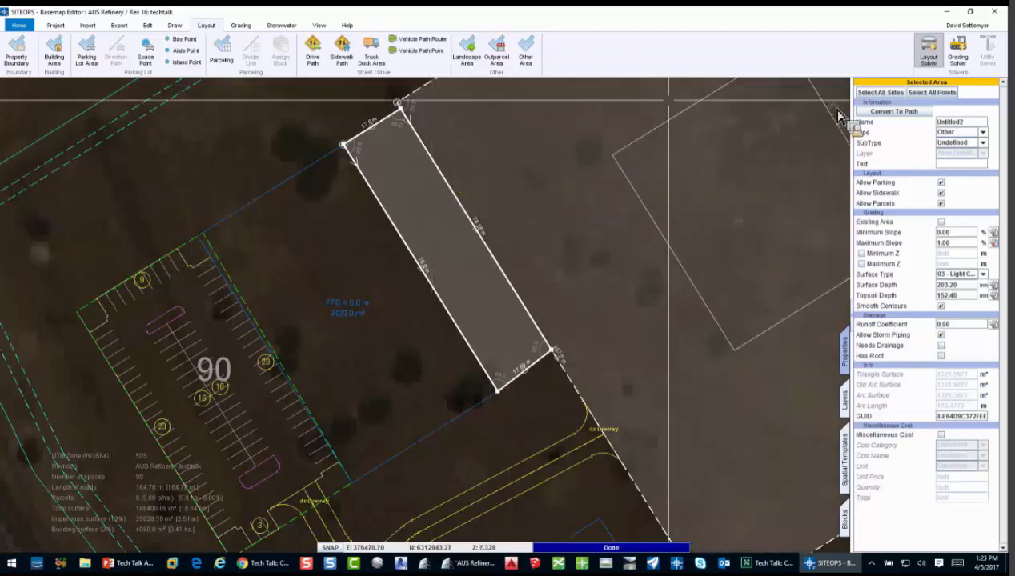
left_click(888, 95)
left_click(941, 172)
Step: Draw a closed area around the smaller building overlapping the driveway and large graded area, and adjust its west corner to sides about 47 m and 55 m
middle_click_drag(698, 496, 546, 178)
left_click(351, 84)
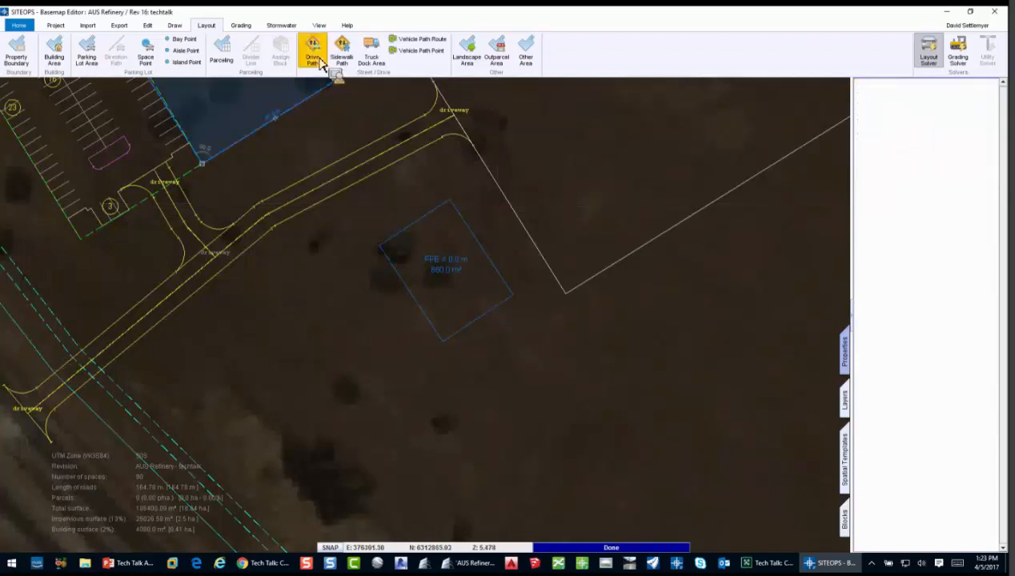
scroll(305, 218, "up", 2)
middle_click_drag(305, 218, 234, 255)
left_click(240, 232)
left_click(485, 101)
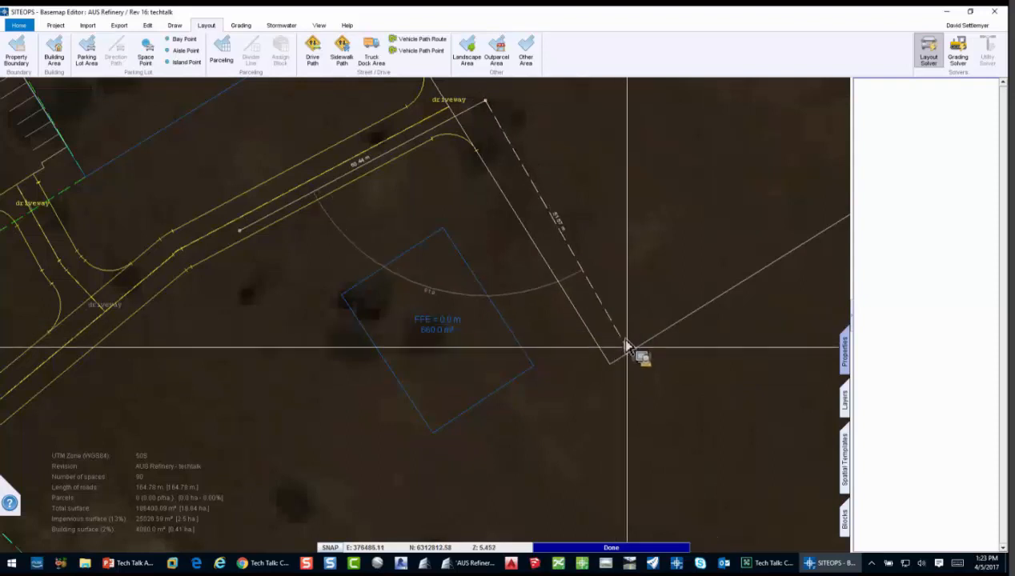
left_click(610, 363)
left_click(414, 481)
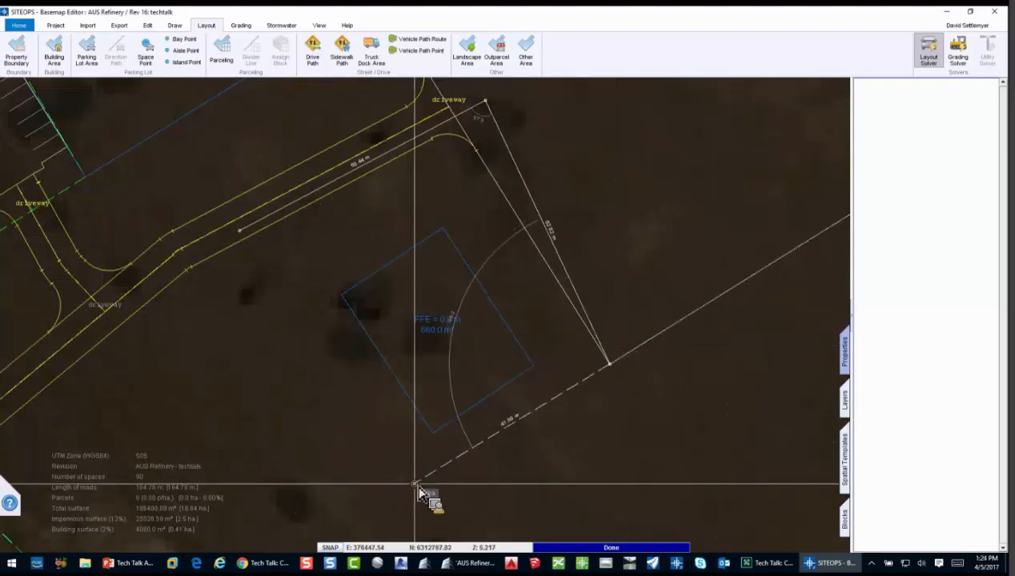
left_click(242, 234)
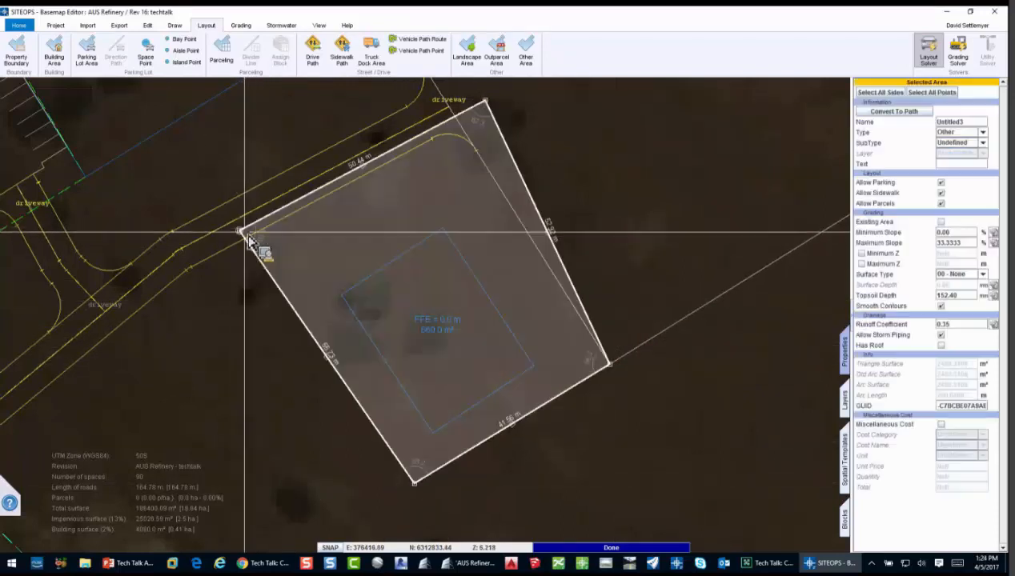
left_click(246, 232)
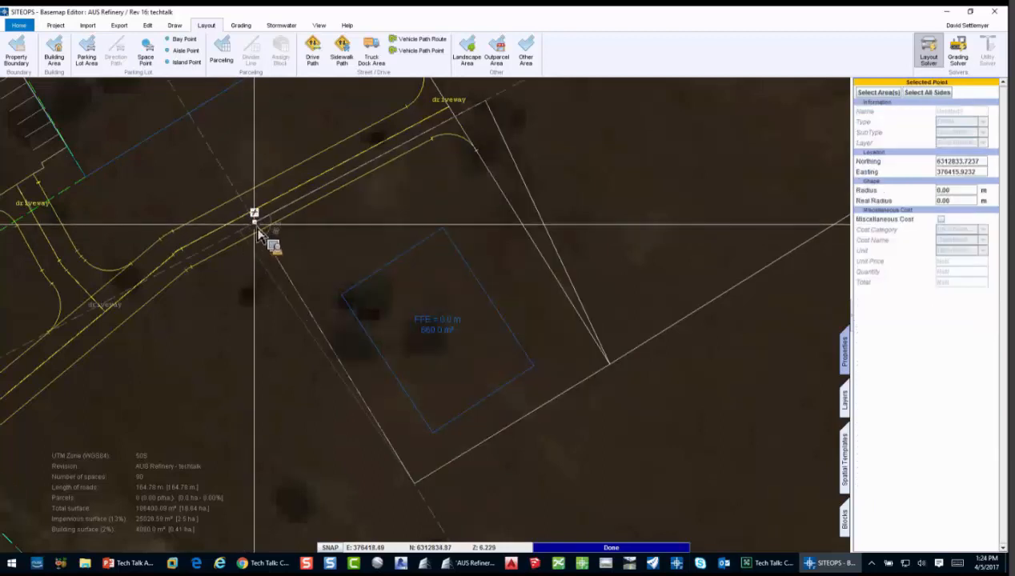
left_click(273, 241)
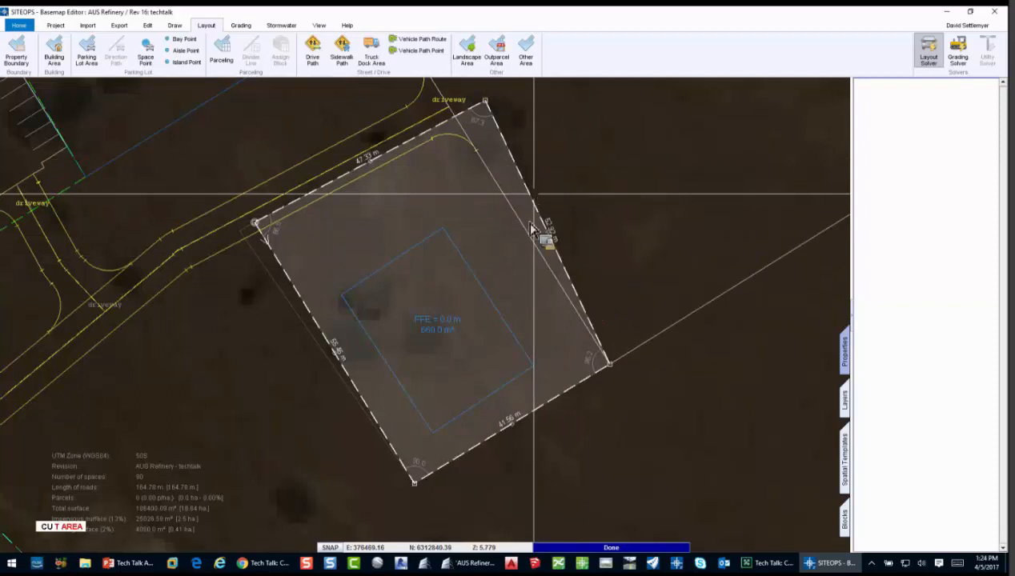
Step: Cut the area around the smaller building with the large graded area and the main driveway so it fits against both
left_click(606, 227)
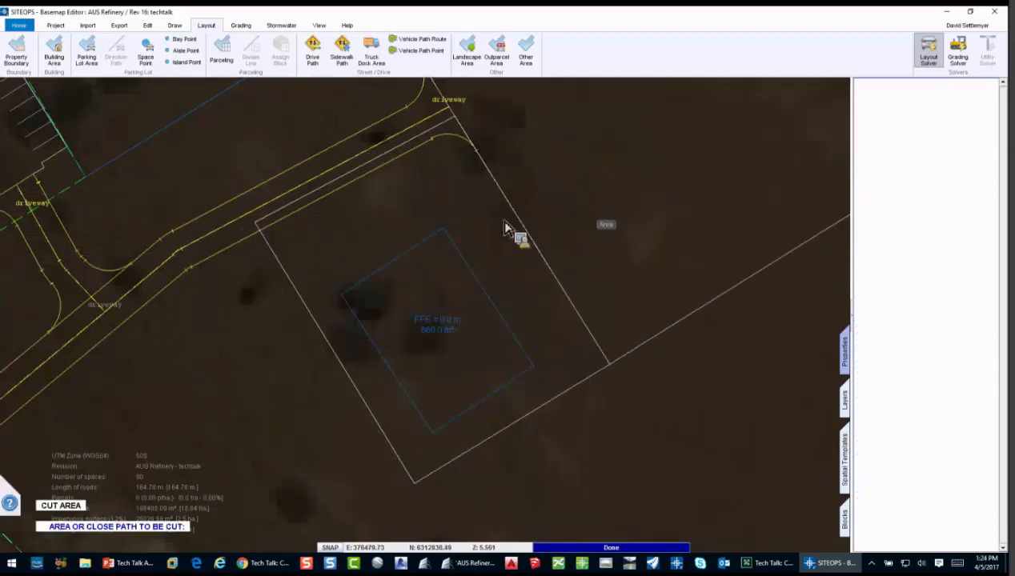
left_click(252, 228)
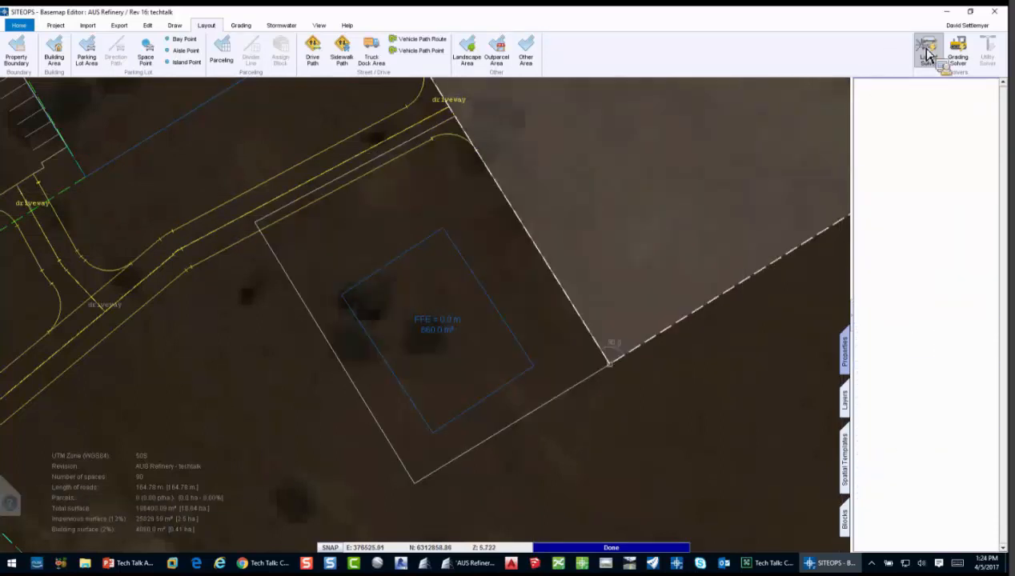
left_click(312, 243)
left_click(226, 230)
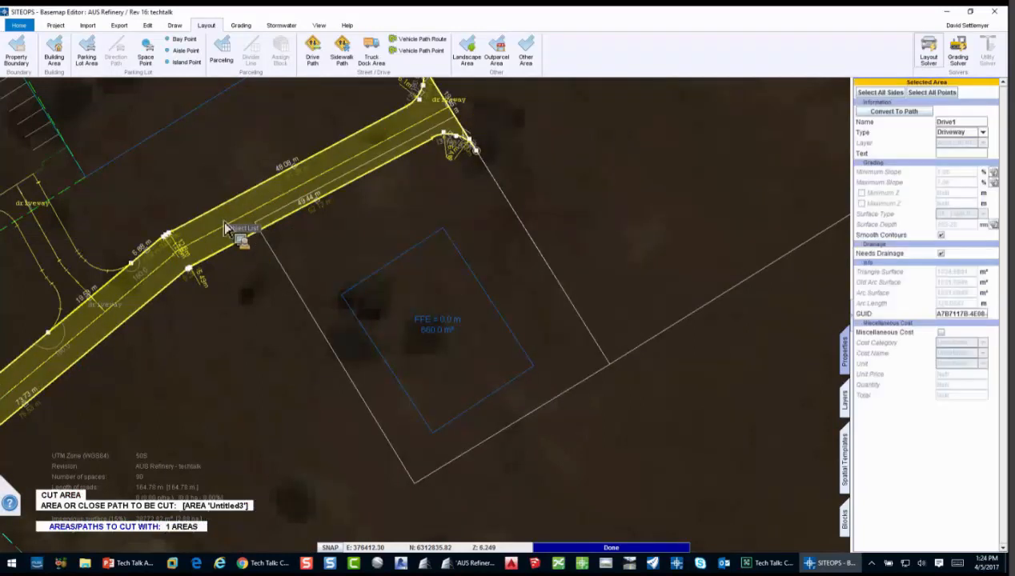
right_click(225, 229)
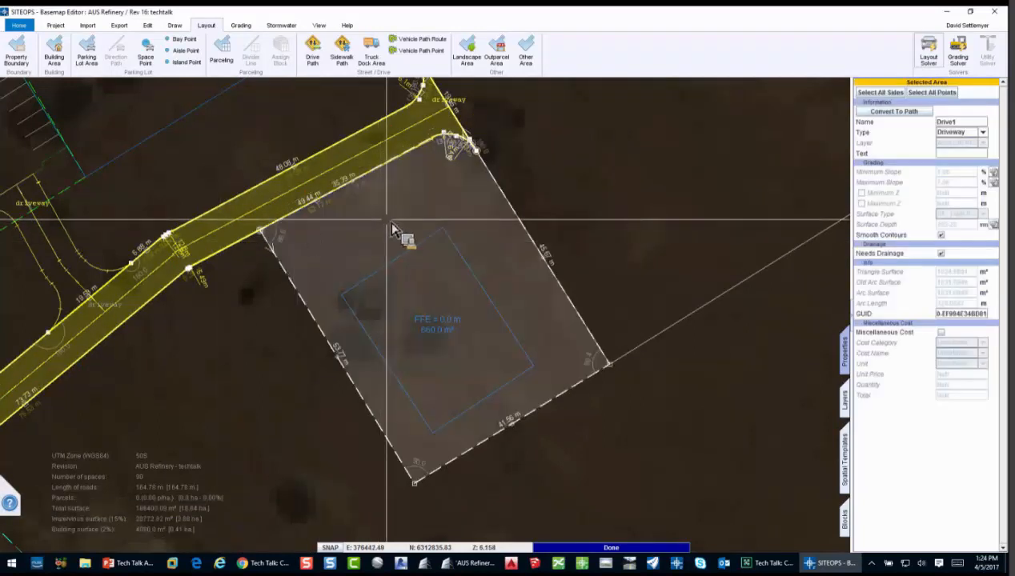
Step: Set the maximum slope of the area around the smaller building to 2% and give it the heavy surface type 04
left_click(428, 210)
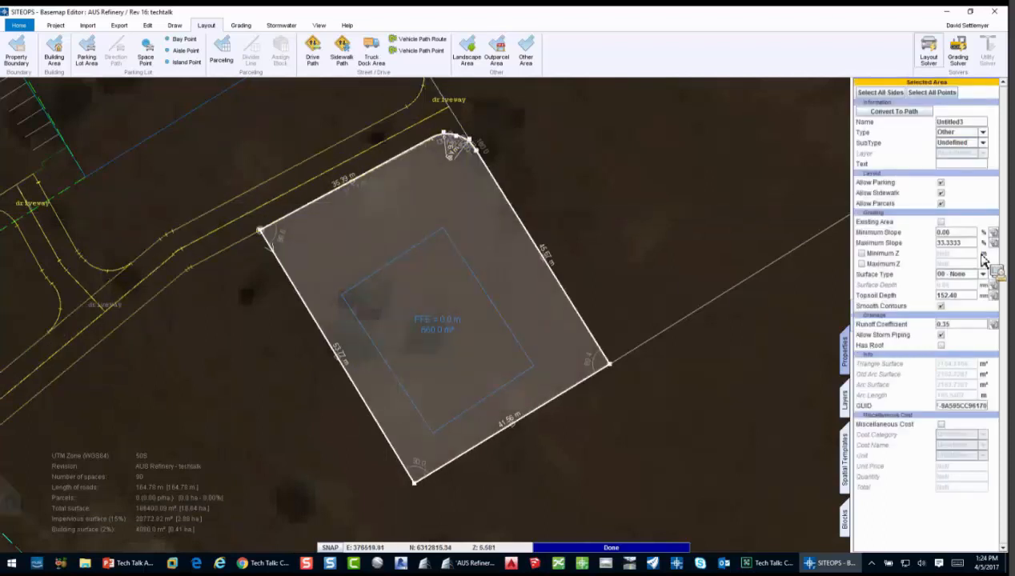
key("Tab")
type("2")
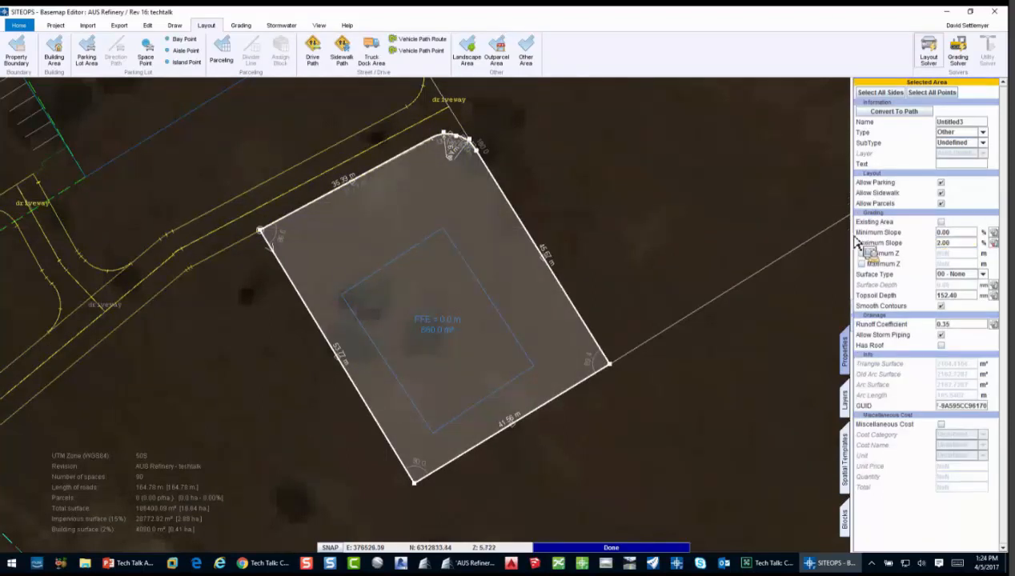
left_click(957, 274)
left_click(956, 294)
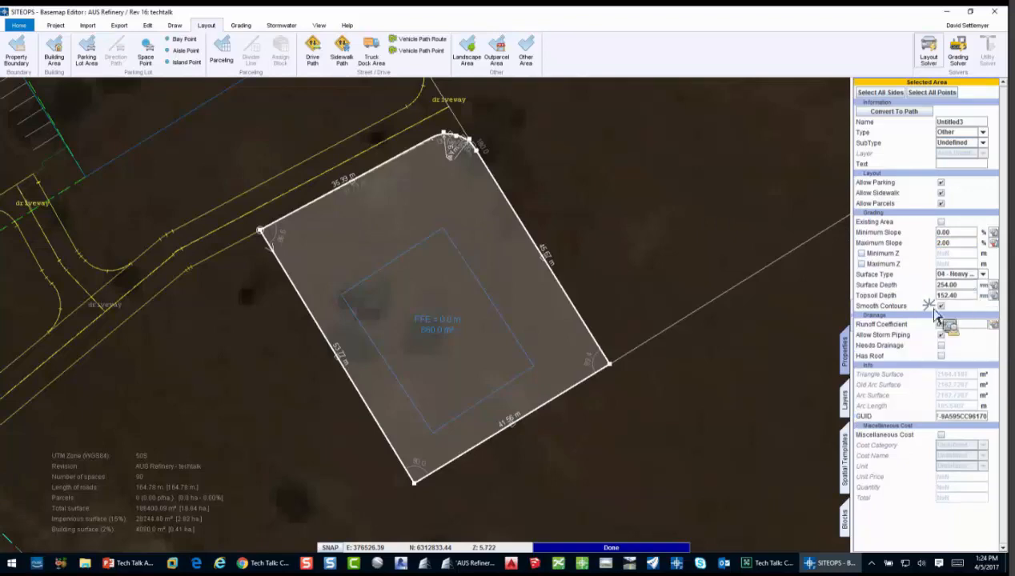
left_click(697, 382)
Step: Run the grading solver and examine the graded site with its earthwork and cost figures in the maximized 3D viewer
scroll(417, 409, "down", 5)
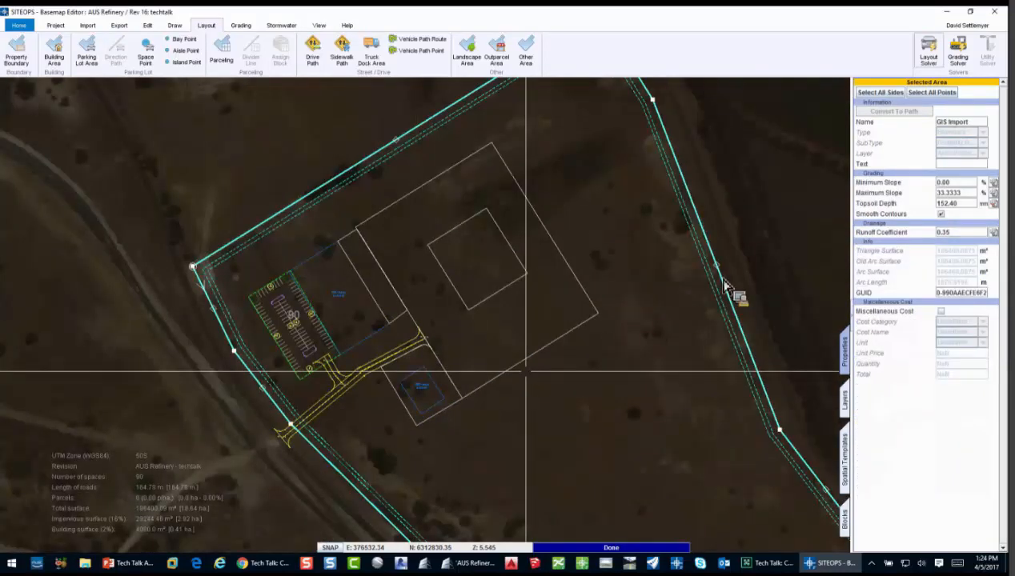
left_click(958, 61)
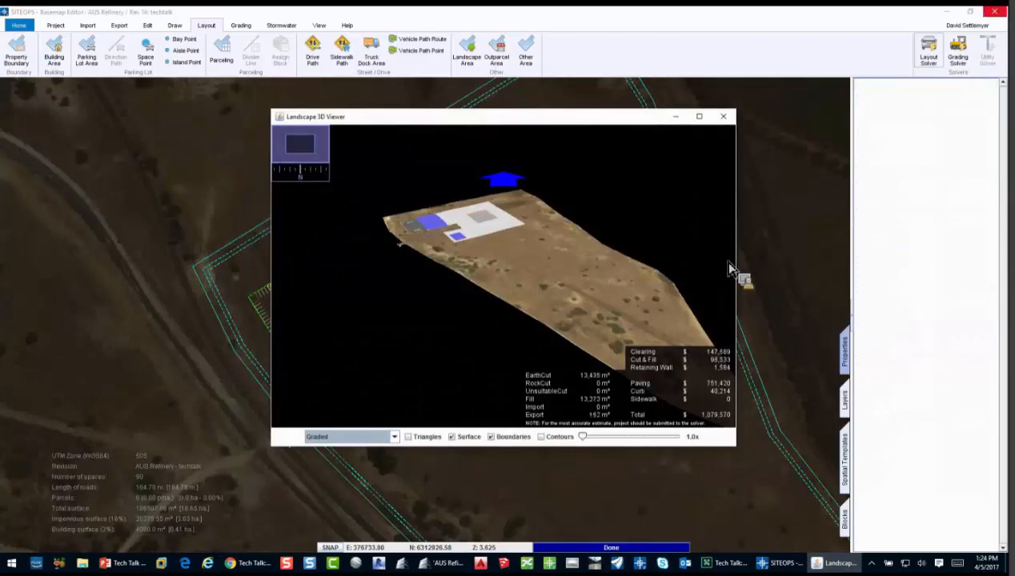
left_click(699, 116)
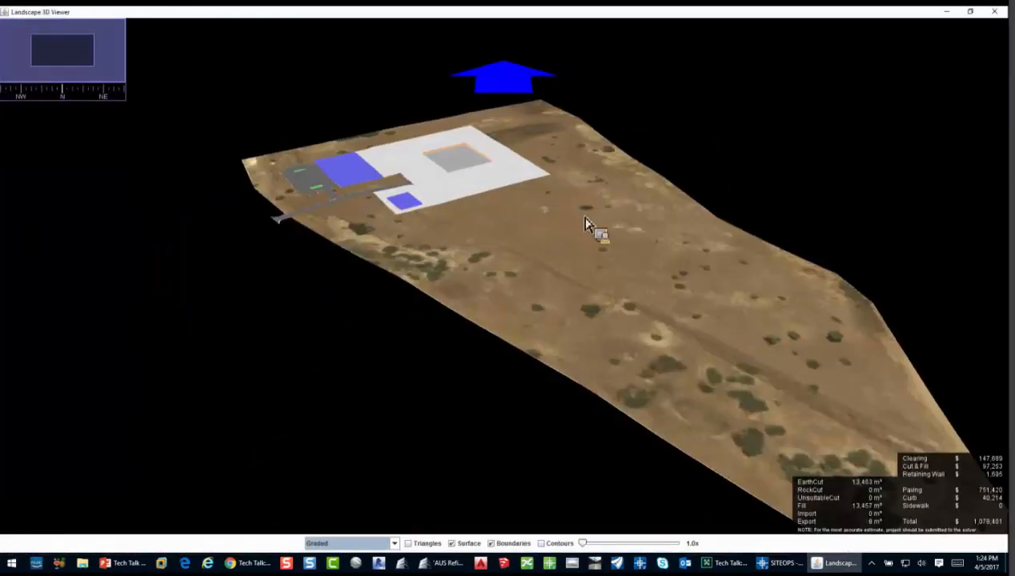
left_click_drag(585, 218, 586, 218)
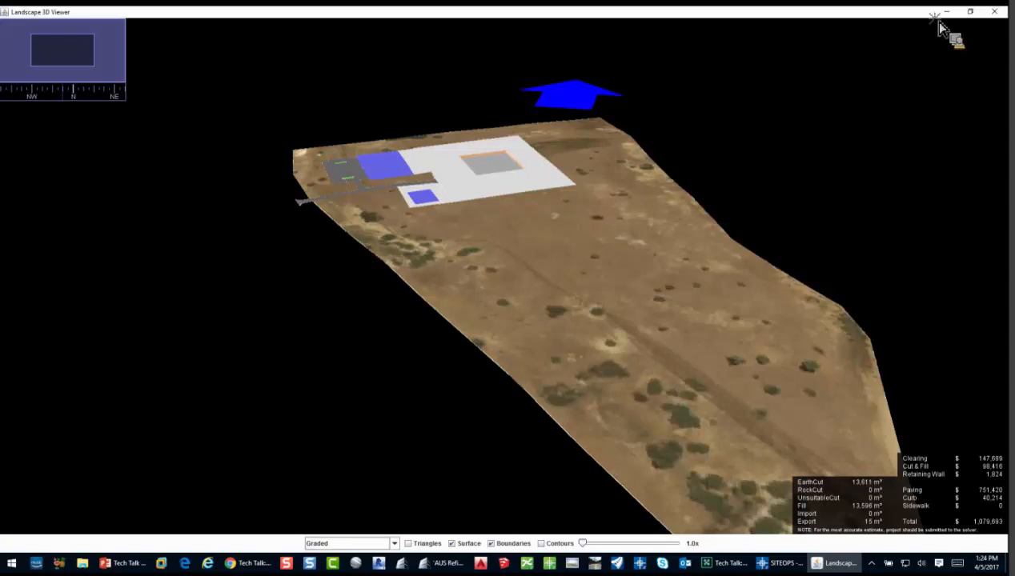
left_click(994, 11)
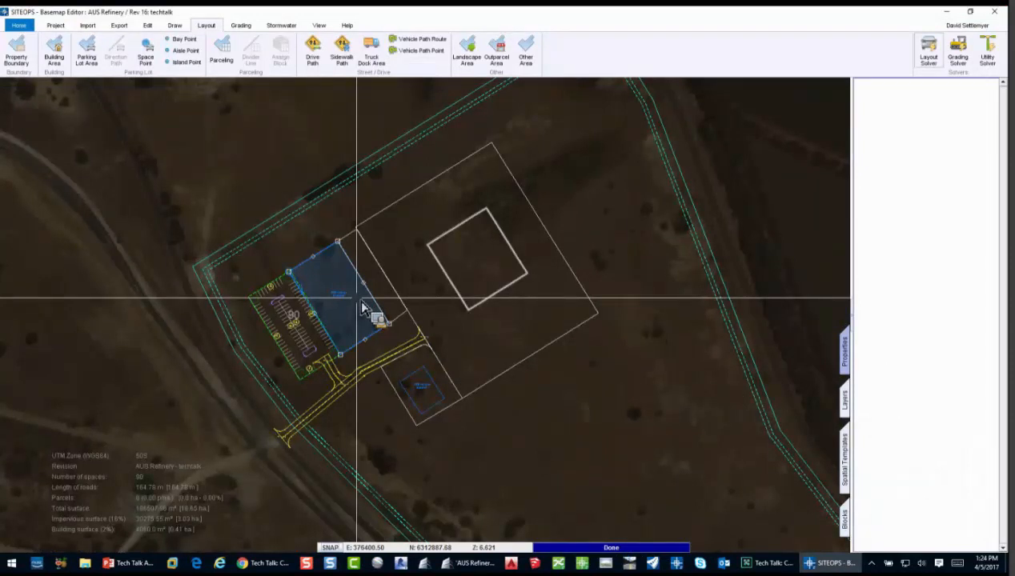
Step: Group the parking lot, both buildings, the strip area, the large graded area with its inner square, and the smaller building's surrounding area
scroll(361, 306, "up", 1)
left_click(361, 307)
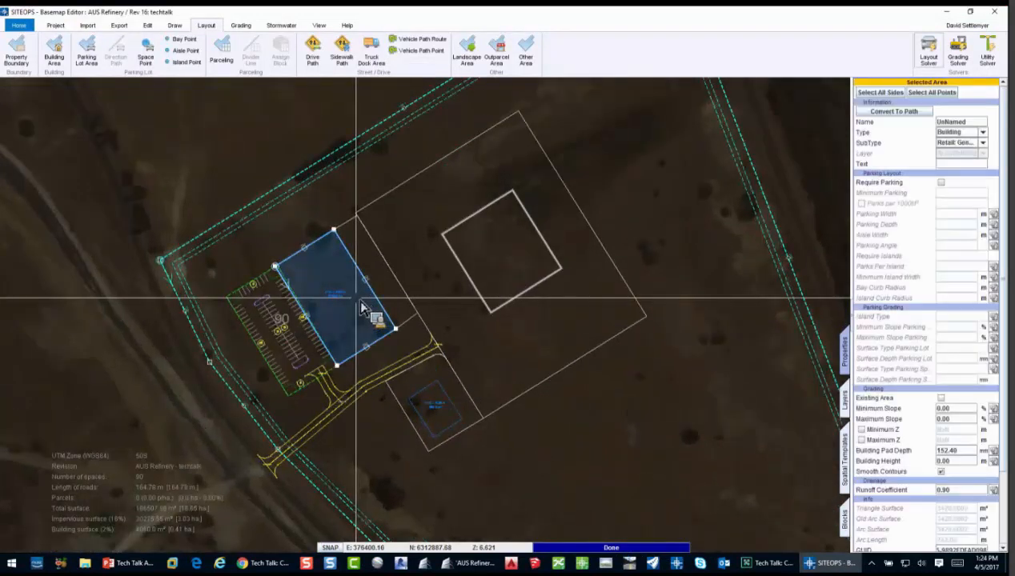
left_click(292, 324, "shift")
left_click(376, 269, "shift")
left_click(464, 282, "shift")
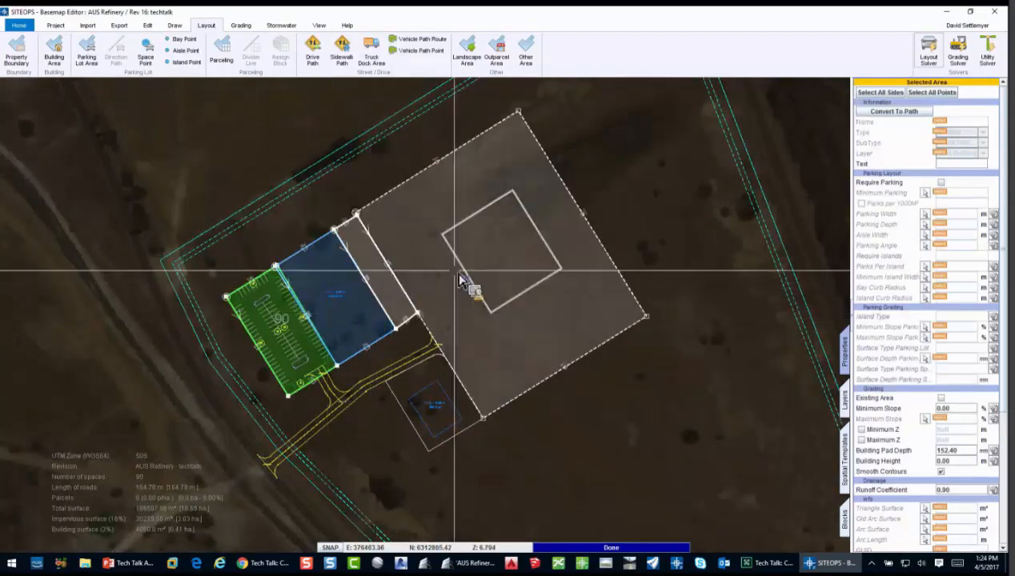
left_click(439, 413, "shift")
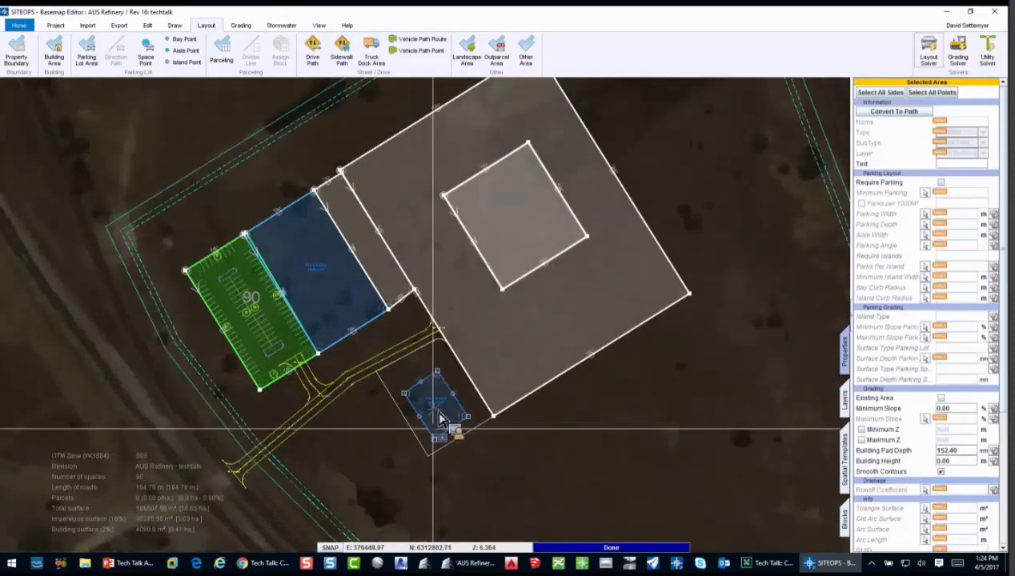
scroll(386, 433, "up", 3)
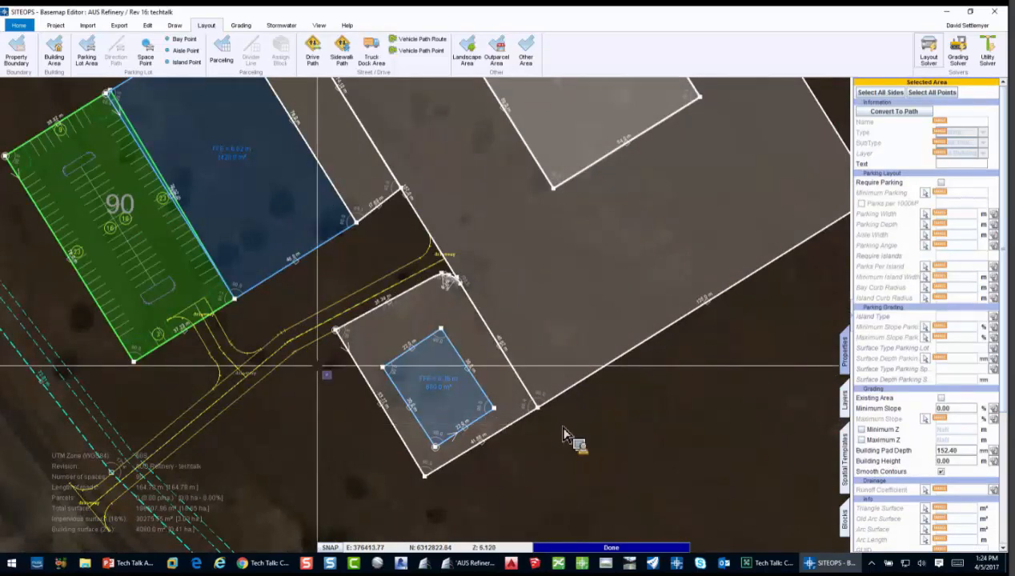
left_click(240, 356, "shift")
scroll(396, 320, "down", 3)
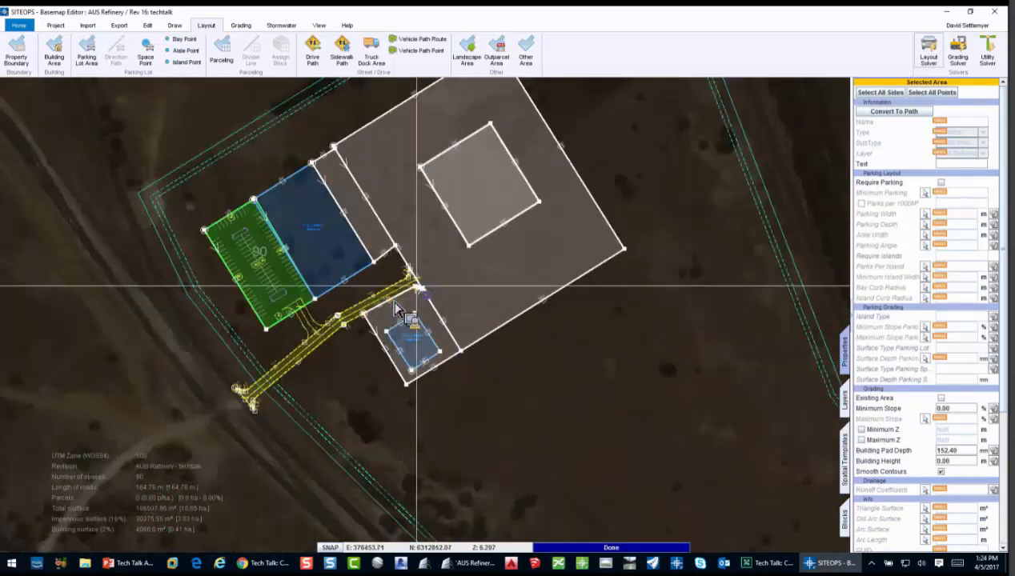
right_click(390, 276)
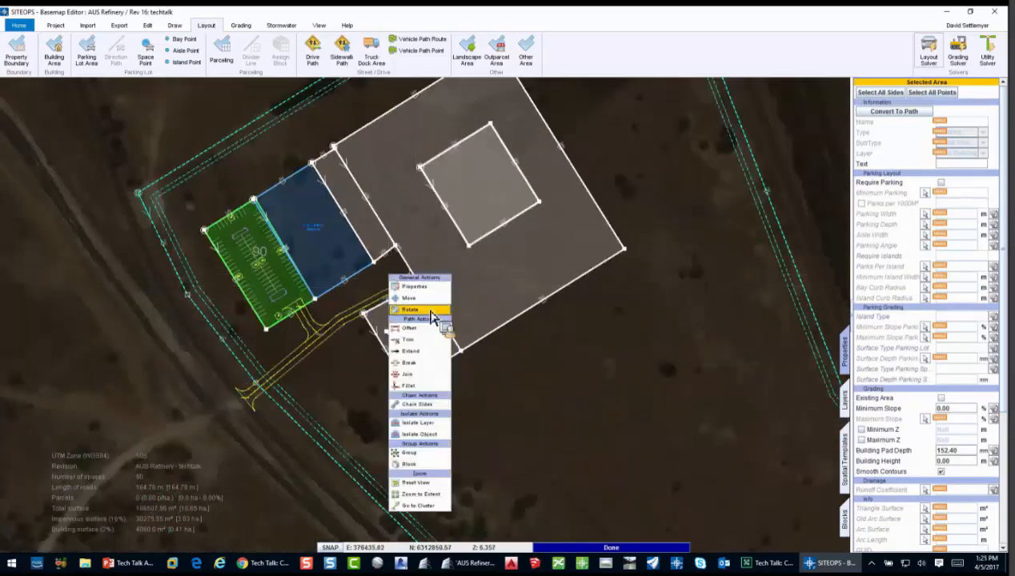
left_click(441, 460)
Step: Move the grouped areas and buildings southeast to the middle of the property and run the layout solver
middle_click_drag(414, 400, 352, 335)
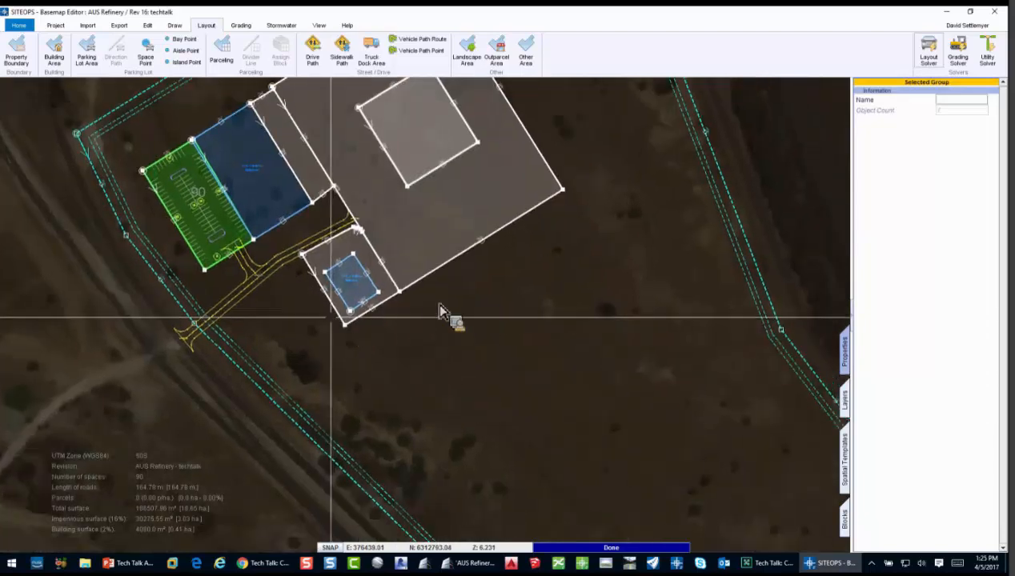
scroll(397, 219, "down", 2)
right_click(398, 220)
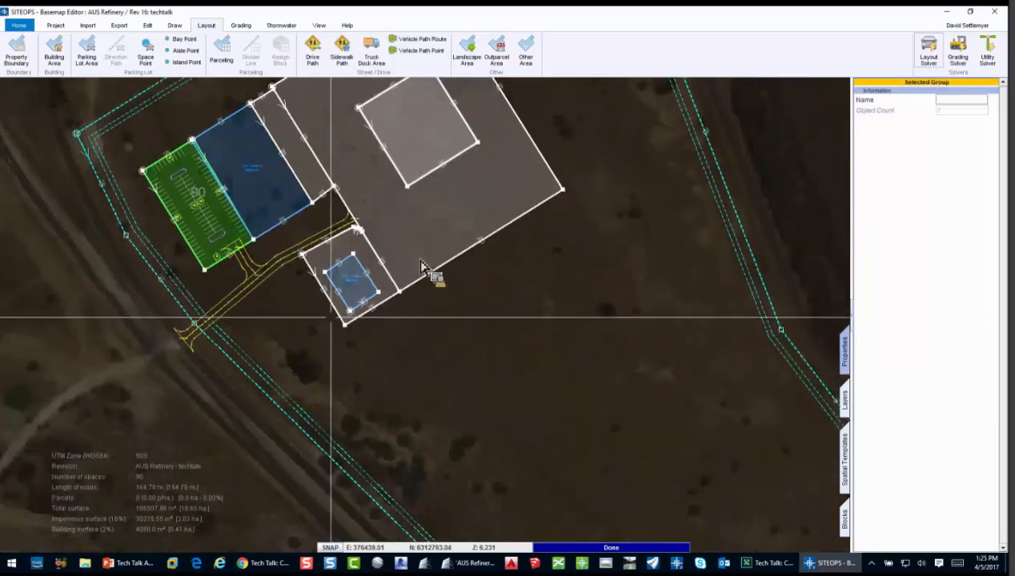
left_click(401, 236)
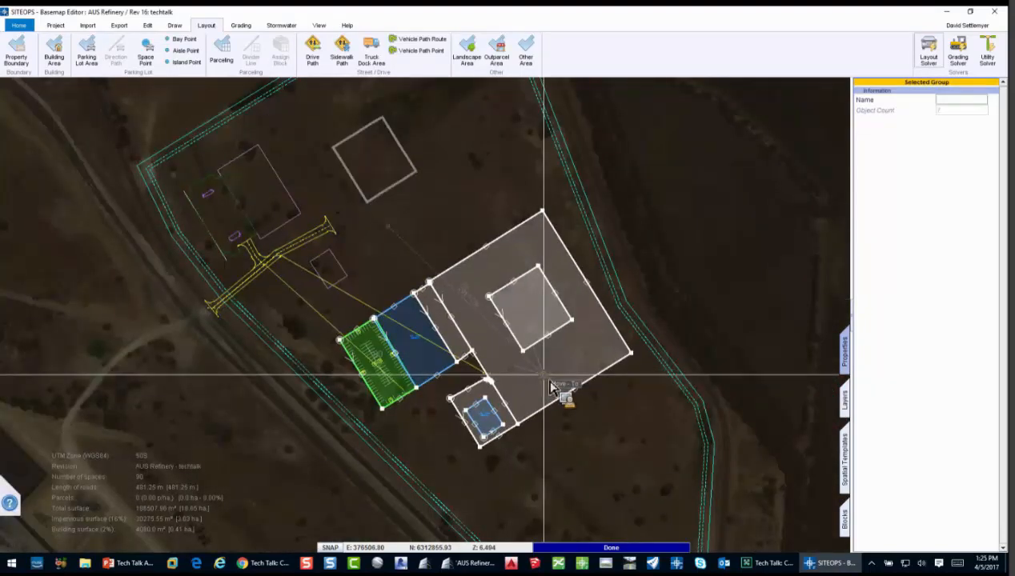
left_click(544, 385)
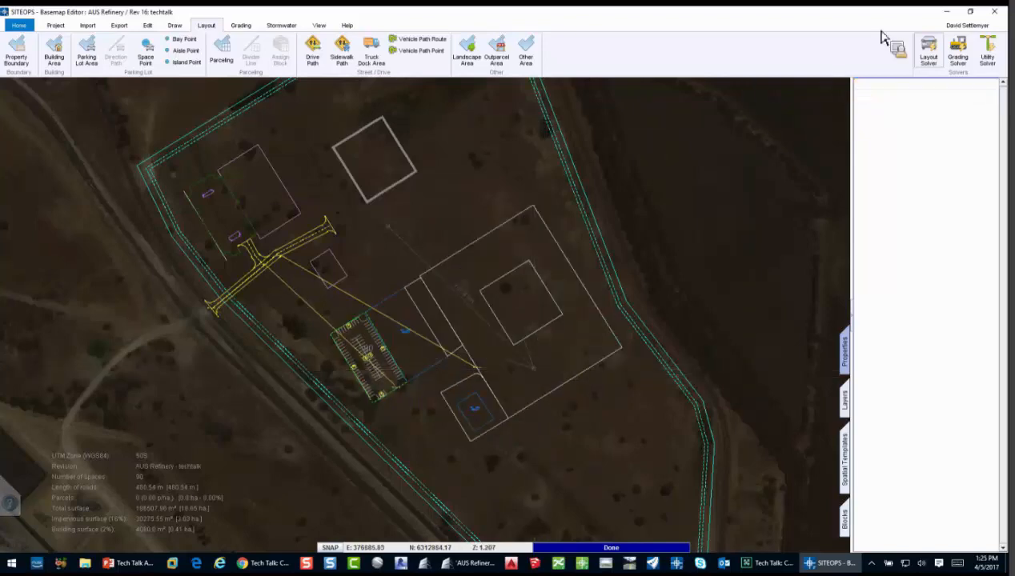
left_click(928, 53)
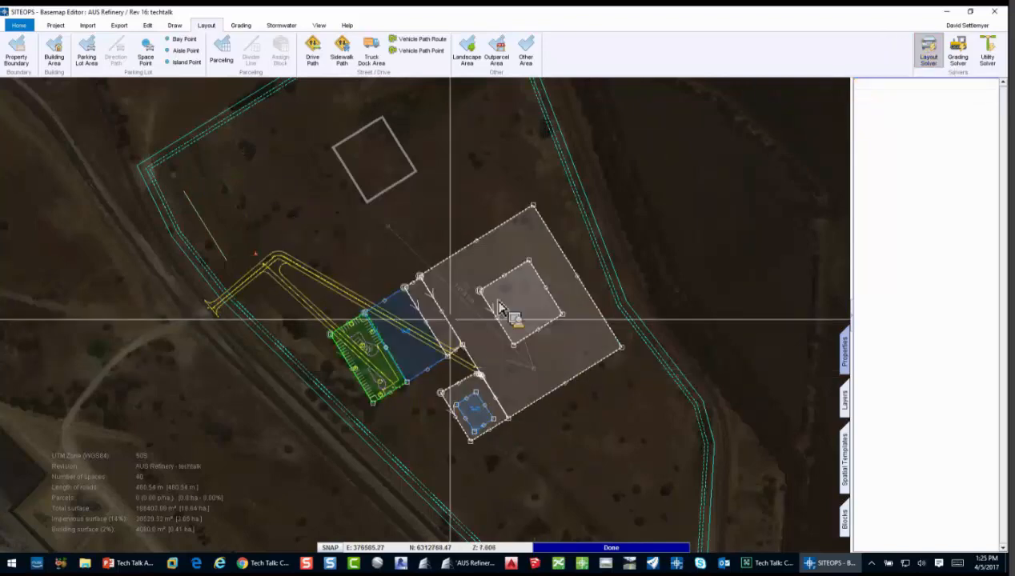
Step: Reposition the main driveway's bend and road entrance southwest of the moved group, and straighten the parking lot's connecting drive
left_click_drag(232, 121, 346, 276)
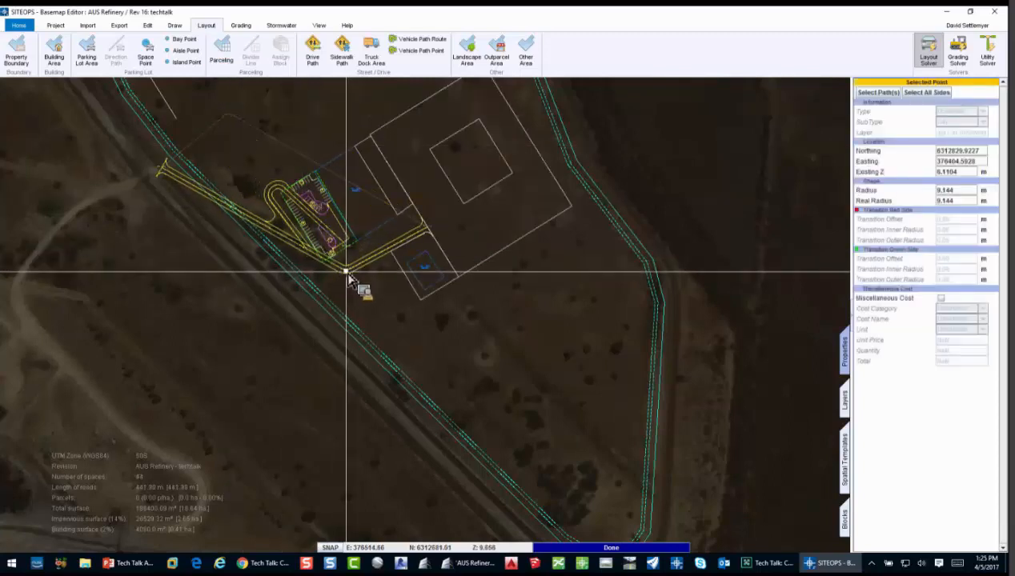
left_click(162, 178)
left_click_drag(189, 210, 303, 310)
left_click(278, 194)
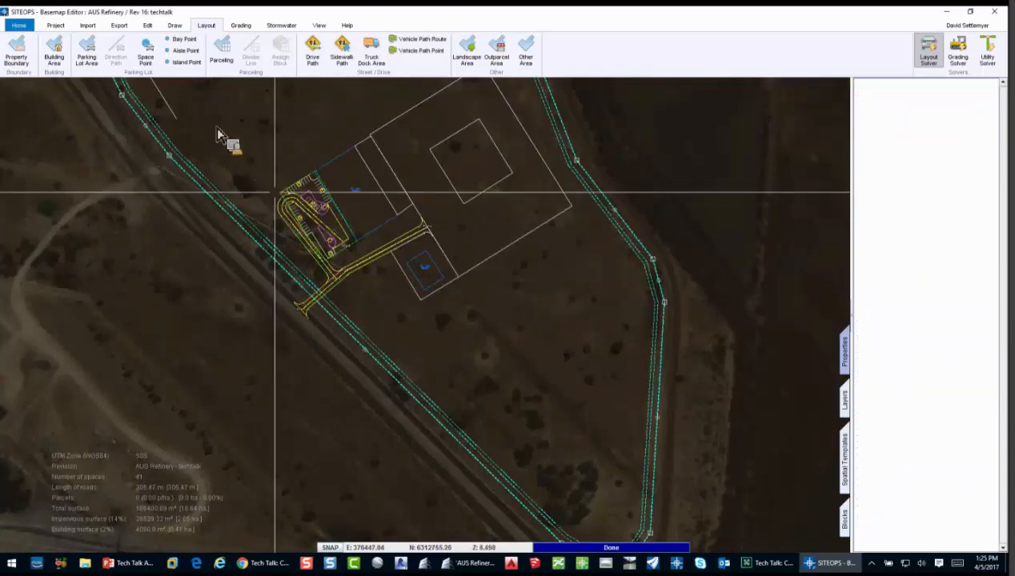
left_click_drag(210, 117, 366, 263)
scroll(366, 264, "up", 5)
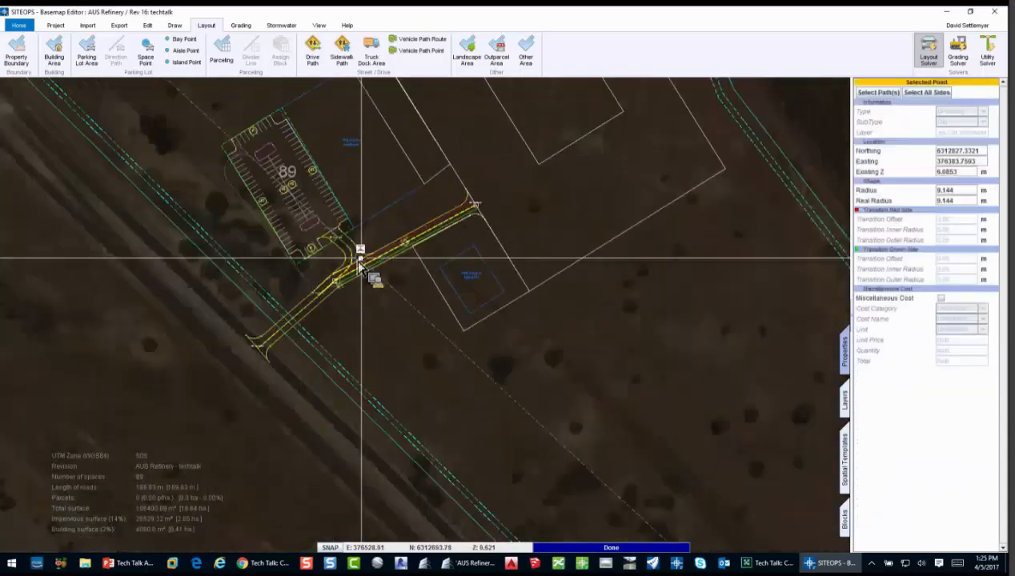
Step: Shift the parking drive's junction along the main driveway and adjust the main driveway's entrance point at the road
left_click(285, 332)
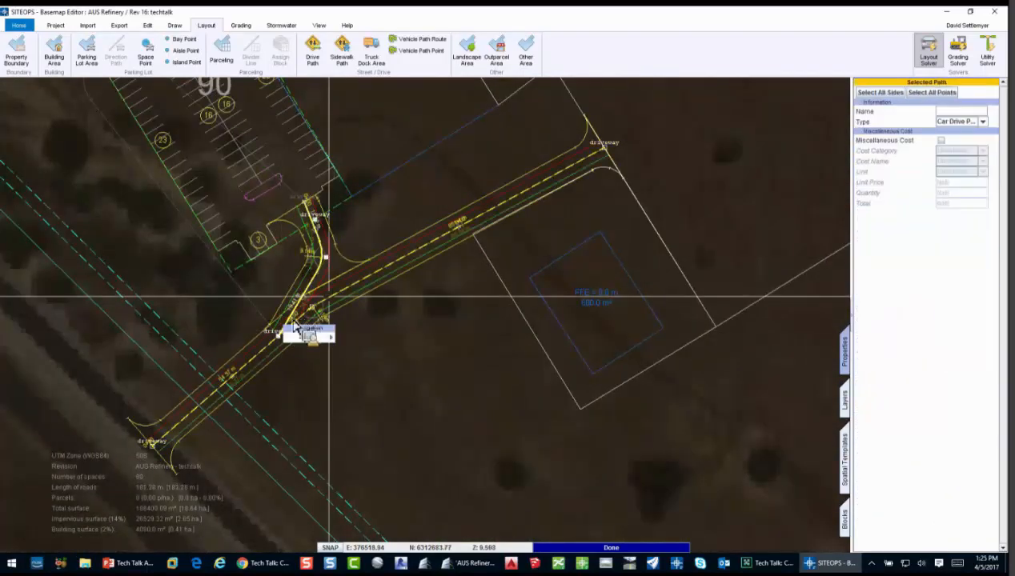
left_click(277, 331)
left_click_drag(285, 336, 348, 296)
left_click(153, 439)
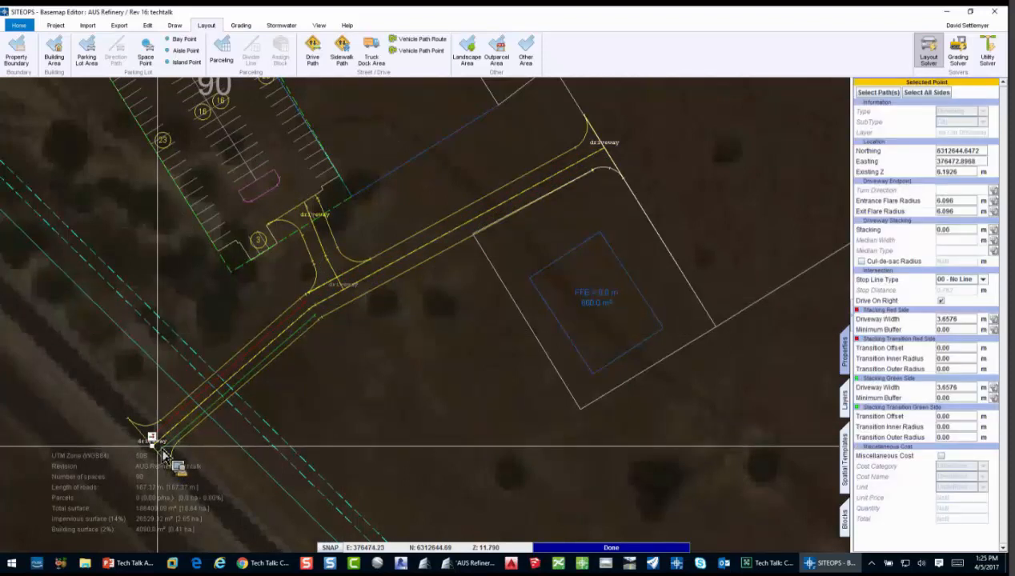
left_click_drag(172, 446, 272, 392)
scroll(524, 302, "down", 1)
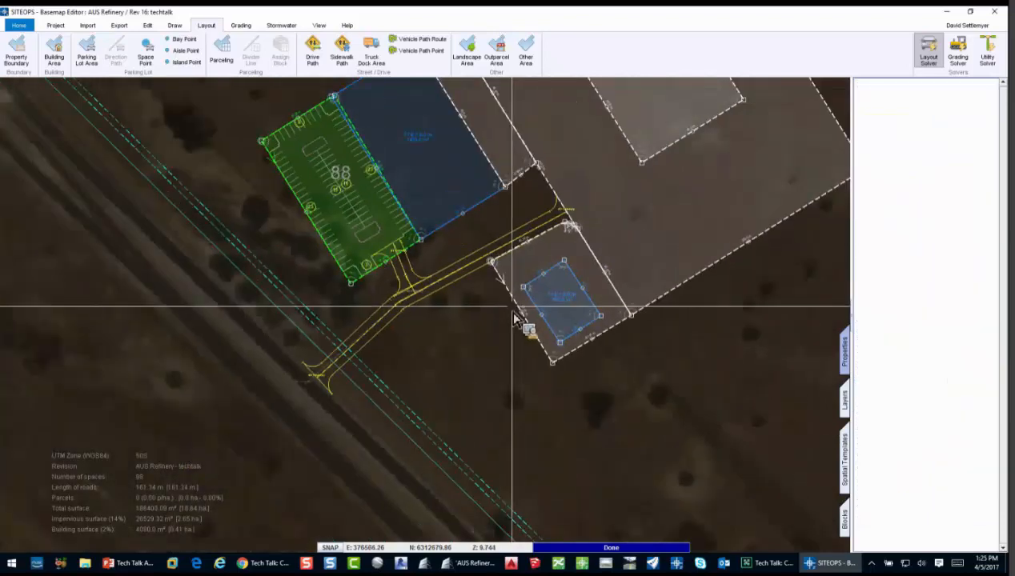
Step: Run the grading solver on the relocated layout and review its earthwork and cost figures in the 3D viewer
left_click(948, 56)
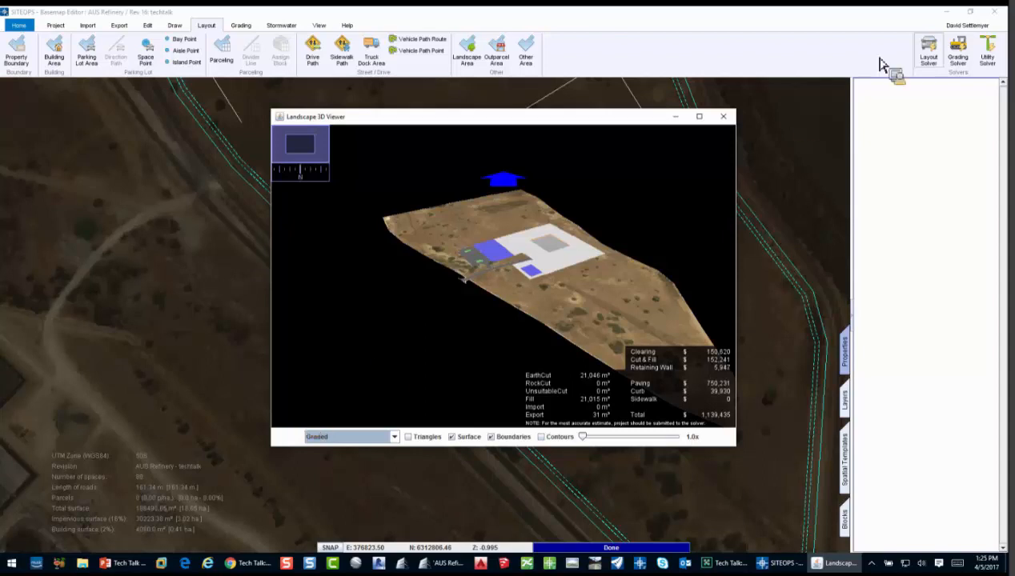
left_click(723, 116)
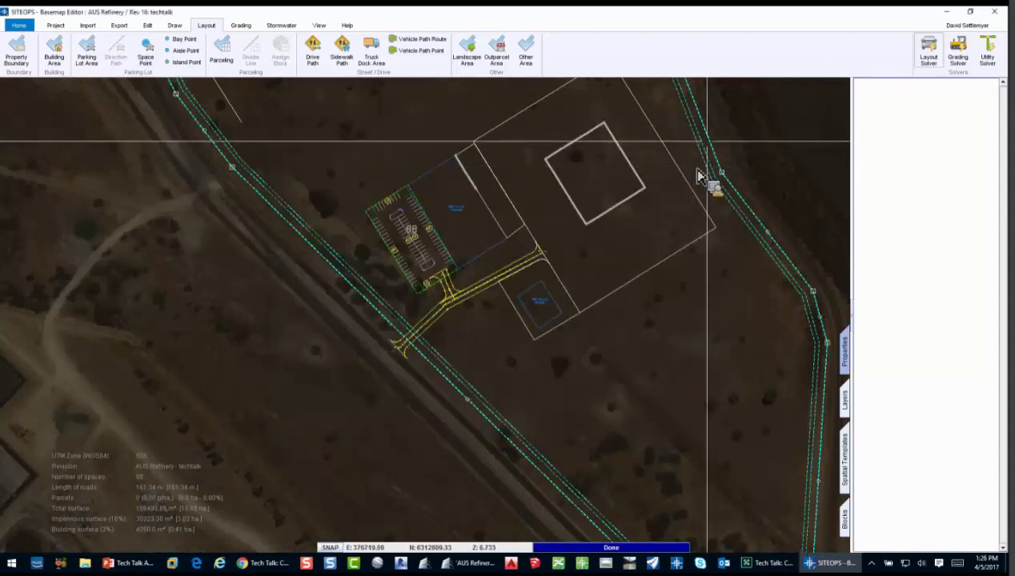
Step: Open revision 4, Option 1 B, of the AUS Refinery project
left_click(55, 25)
left_click(40, 56)
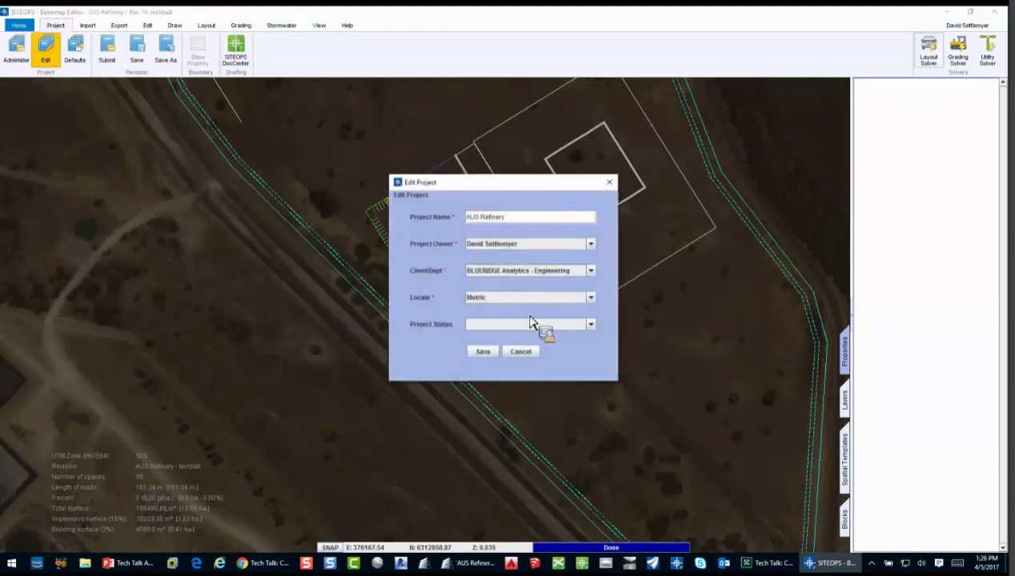
left_click(521, 350)
left_click(29, 56)
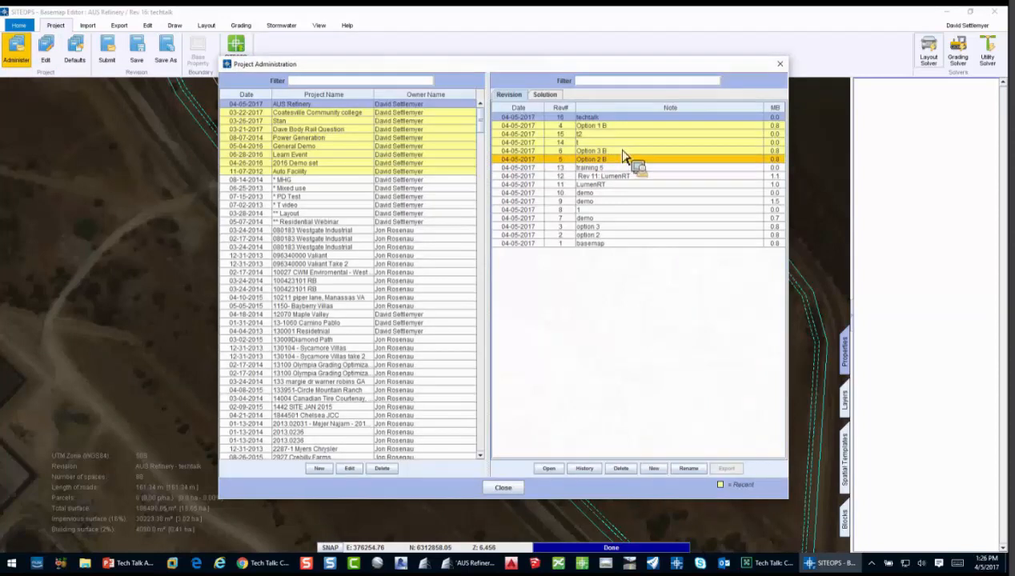
double_click(613, 126)
left_click(524, 298)
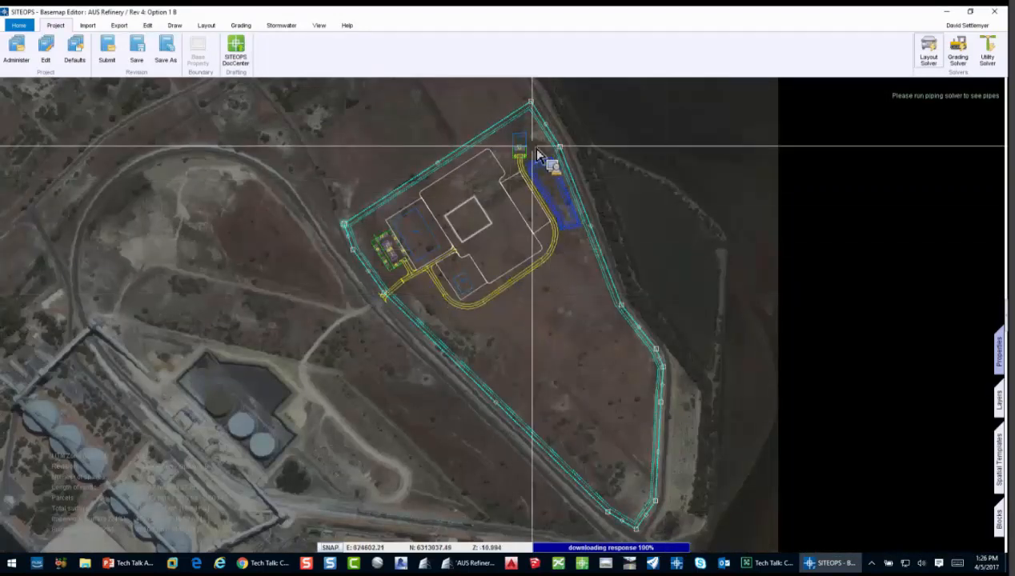
Step: Run the grading solver on Option 1 B and examine its cut and fill in the 3D viewer with boundaries hidden
left_click(954, 60)
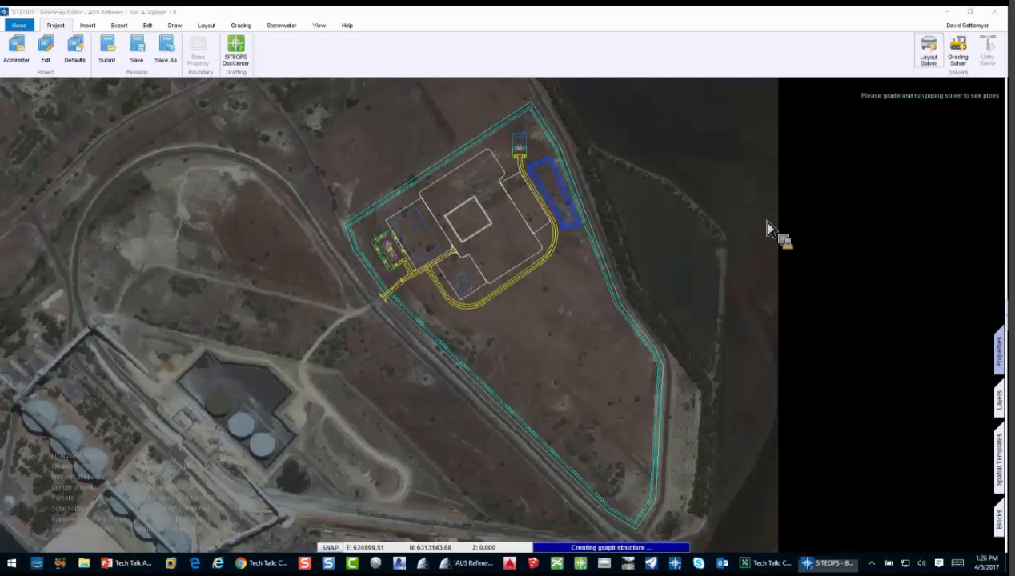
left_click(704, 114)
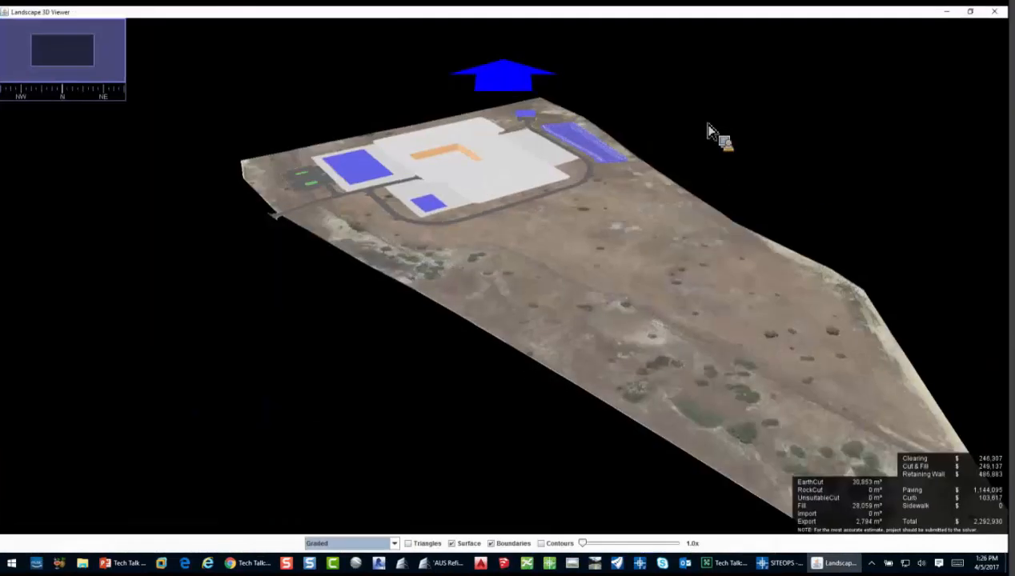
left_click(494, 543)
left_click_drag(428, 424, 607, 438)
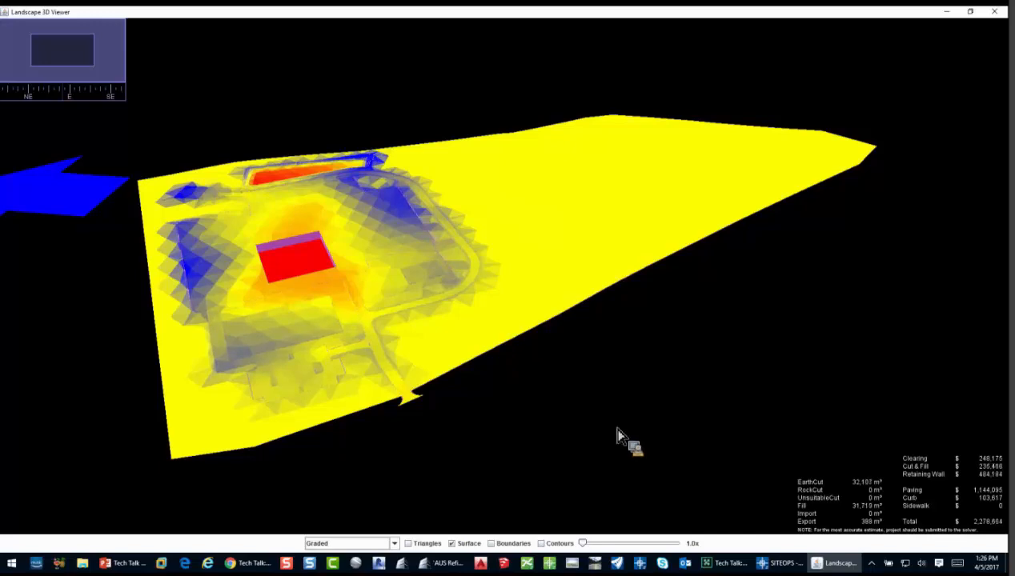
left_click(994, 12)
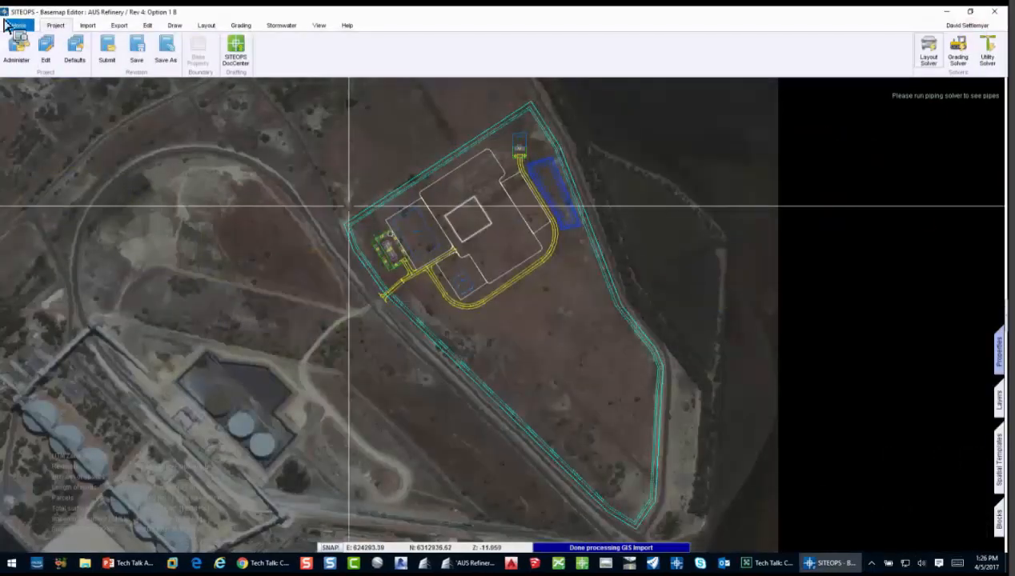
Step: Open revision 5, Option 2 B, and review its graded site and cost figures in the 3D viewer
left_click(18, 50)
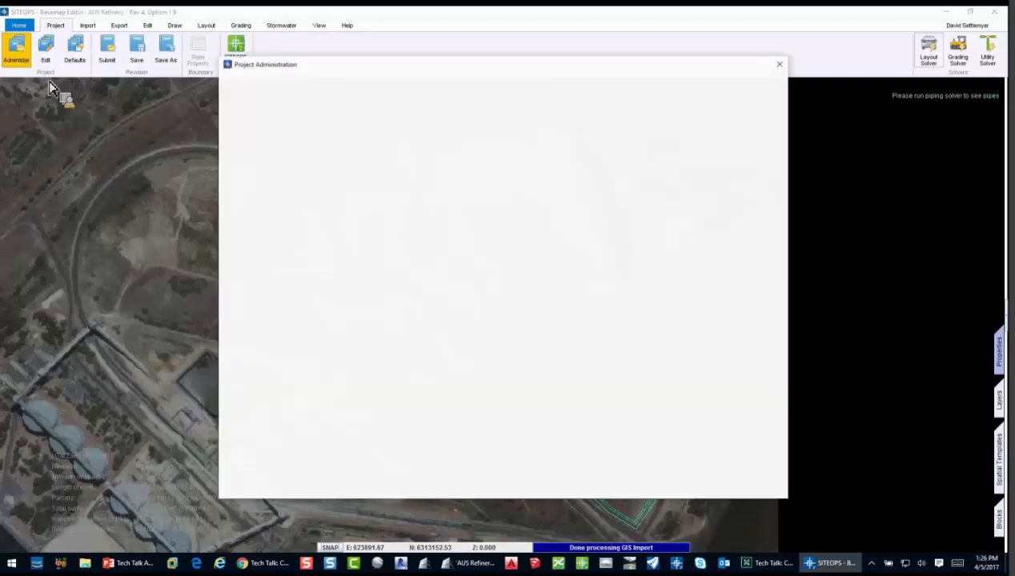
double_click(620, 160)
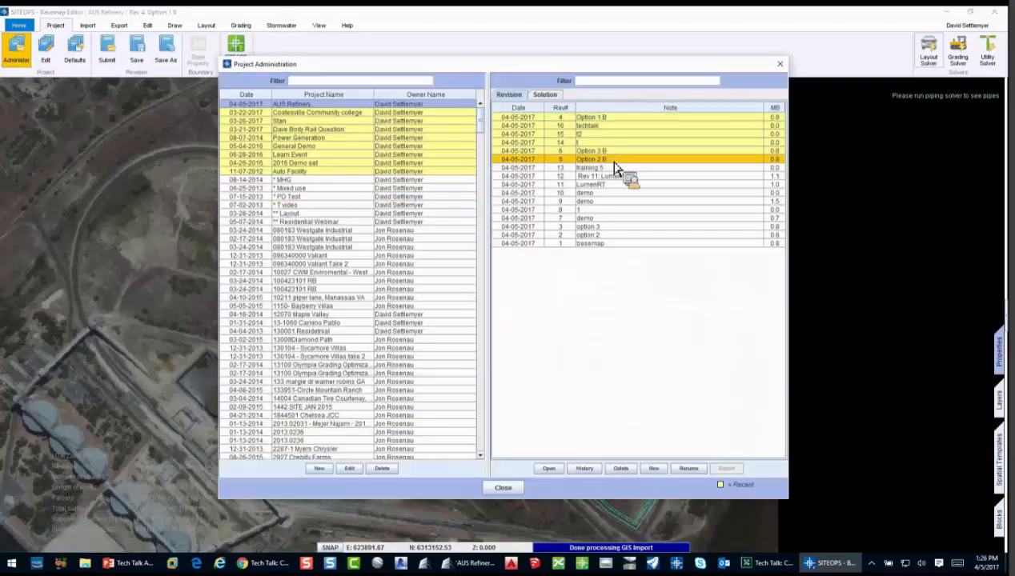
left_click(530, 296)
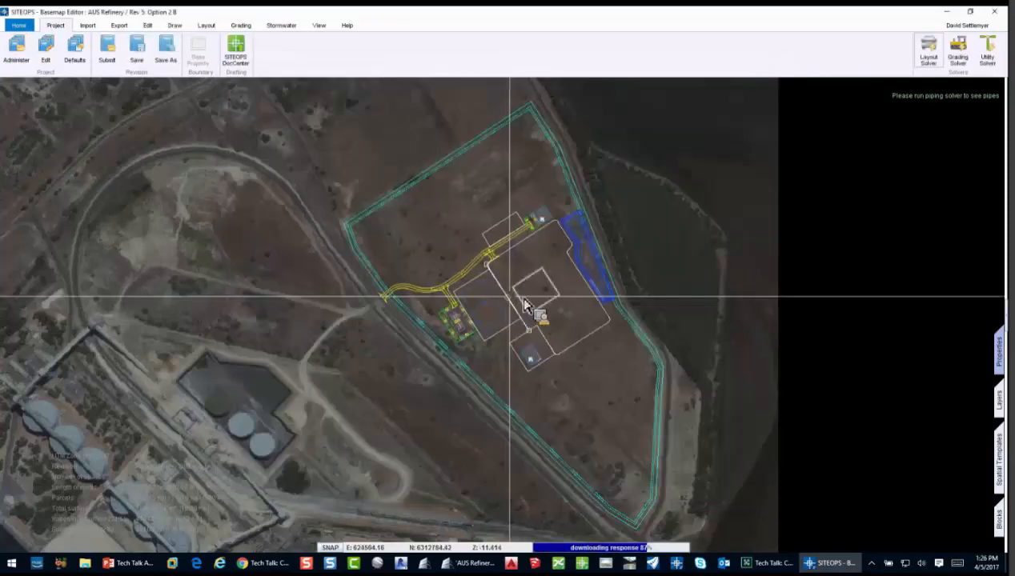
left_click(928, 57)
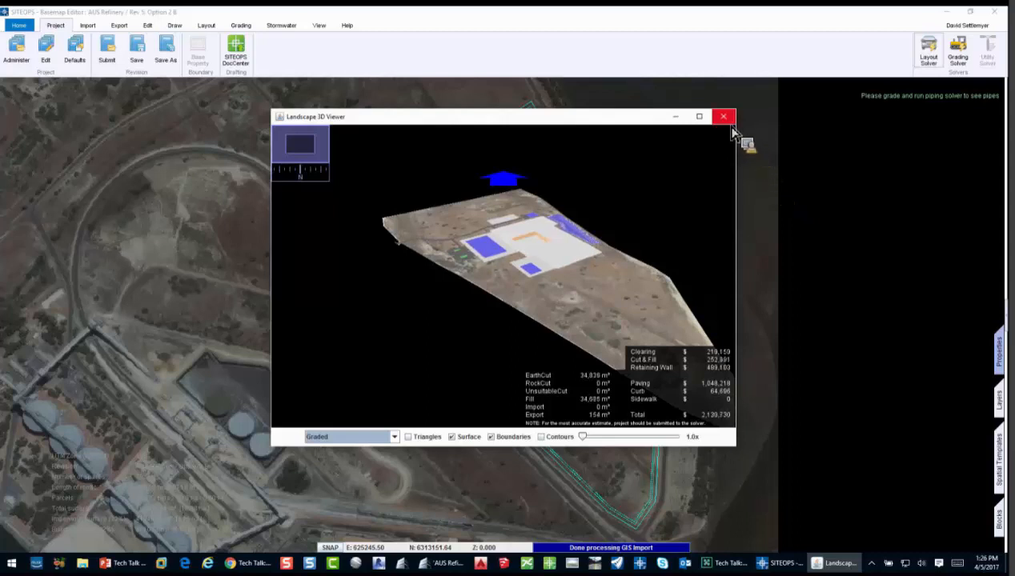
left_click(724, 119)
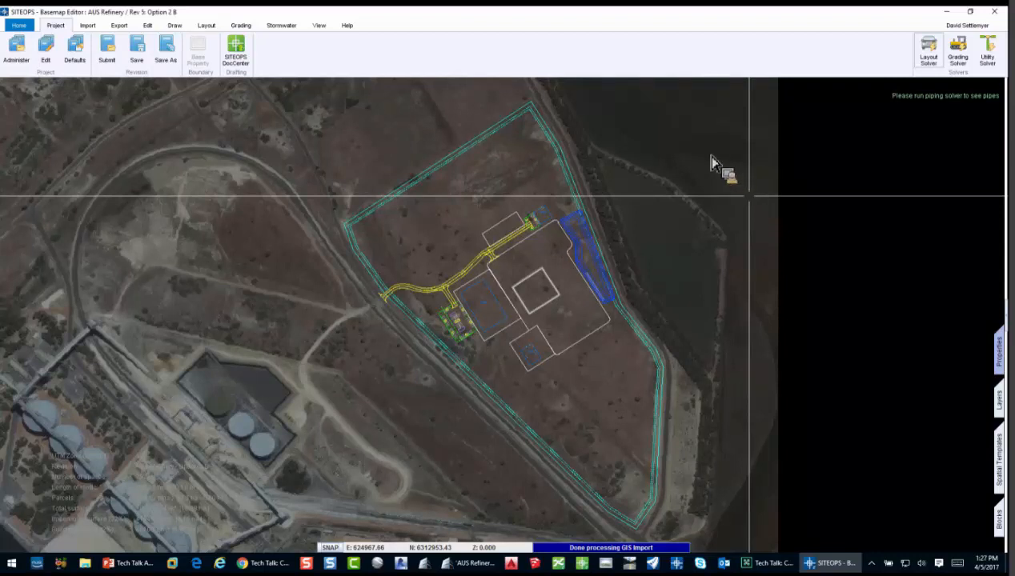
Step: Browse the System categories of plants, vehicles and other objects in the block library
left_click(999, 521)
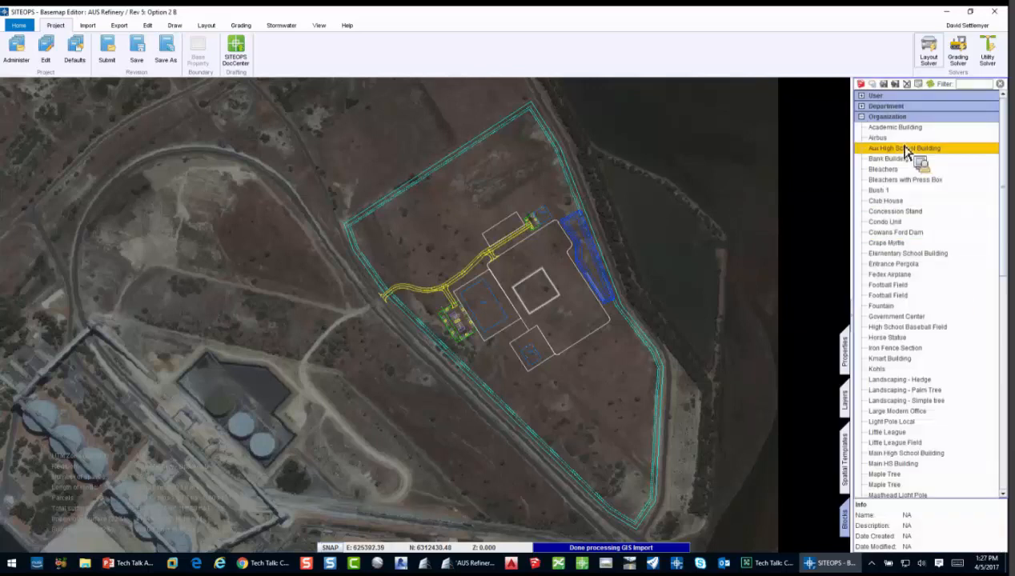
left_click(862, 117)
left_click(871, 129)
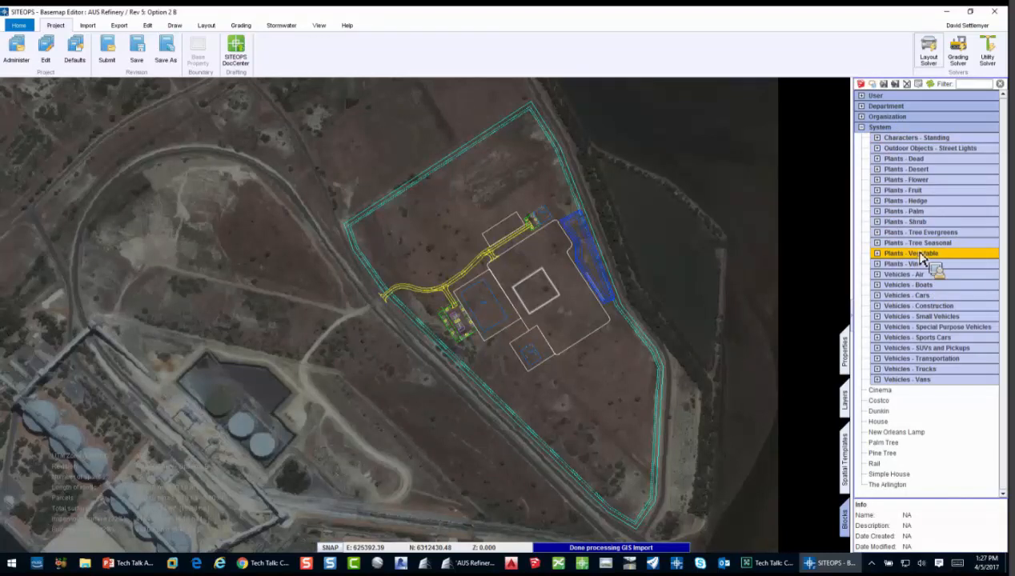
Step: Show the LumenRT export option, switch to the AUS Refinery scene in LumenRT, and inspect the site from above and closer in
left_click_drag(922, 256, 116, 36)
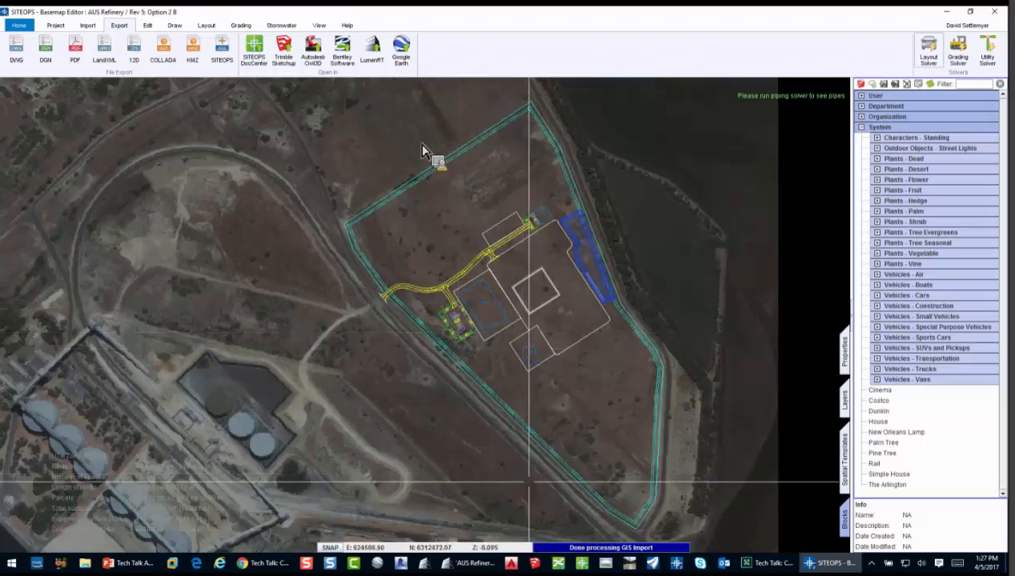
left_click(371, 50)
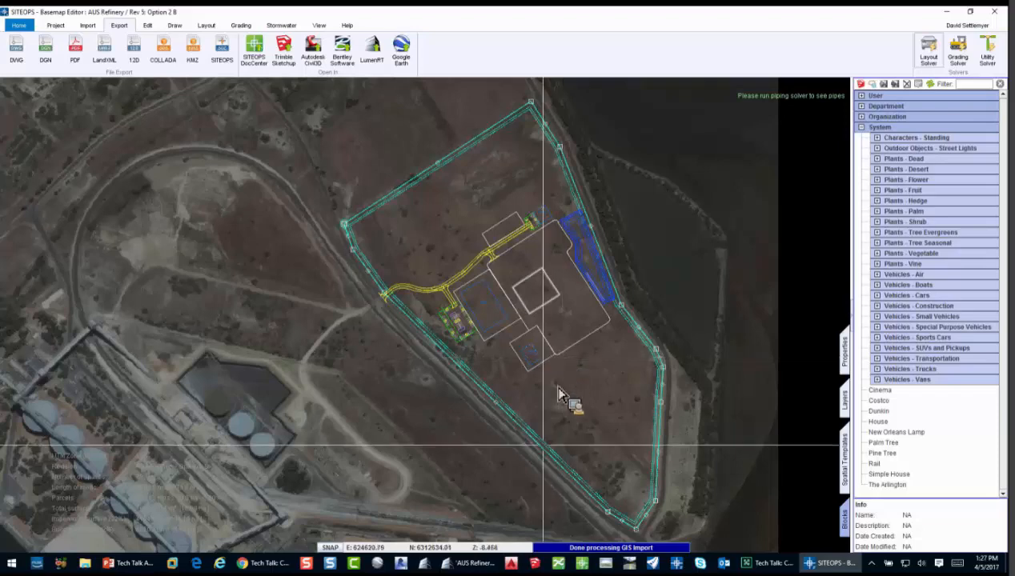
left_click(478, 567)
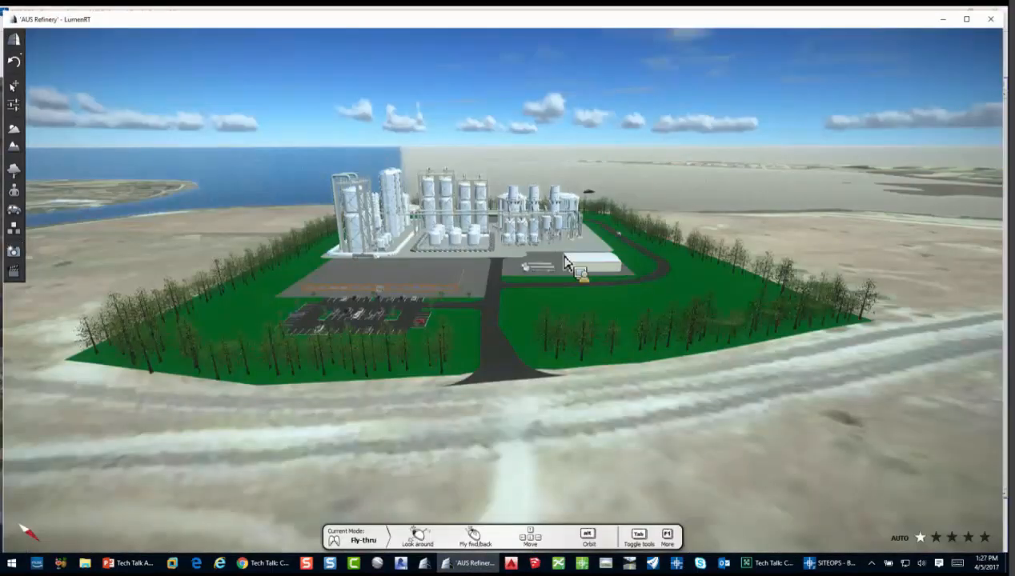
left_click_drag(564, 253, 564, 253, "alt")
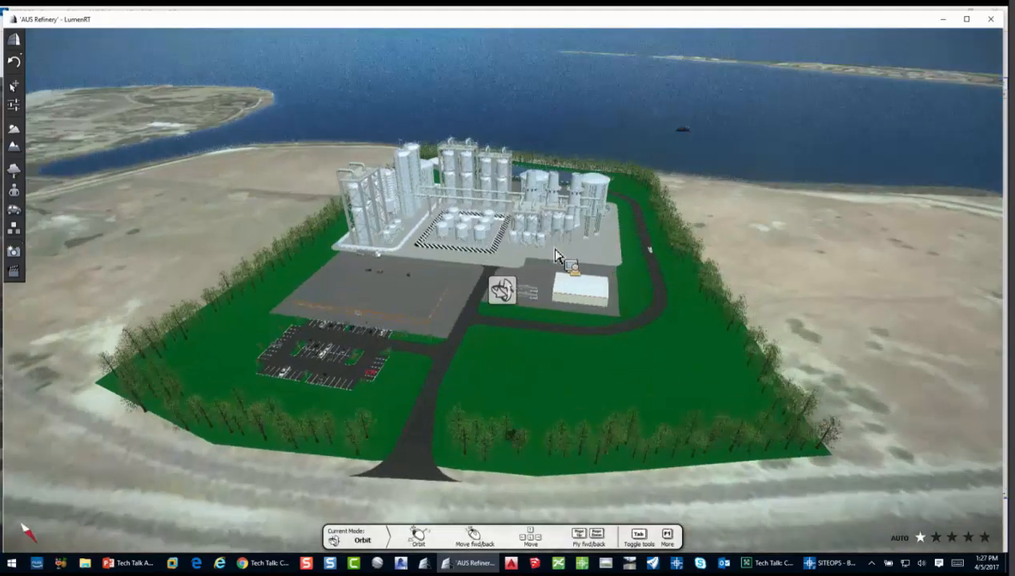
left_click_drag(568, 217, 561, 214, "alt")
scroll(562, 215, "up", 5)
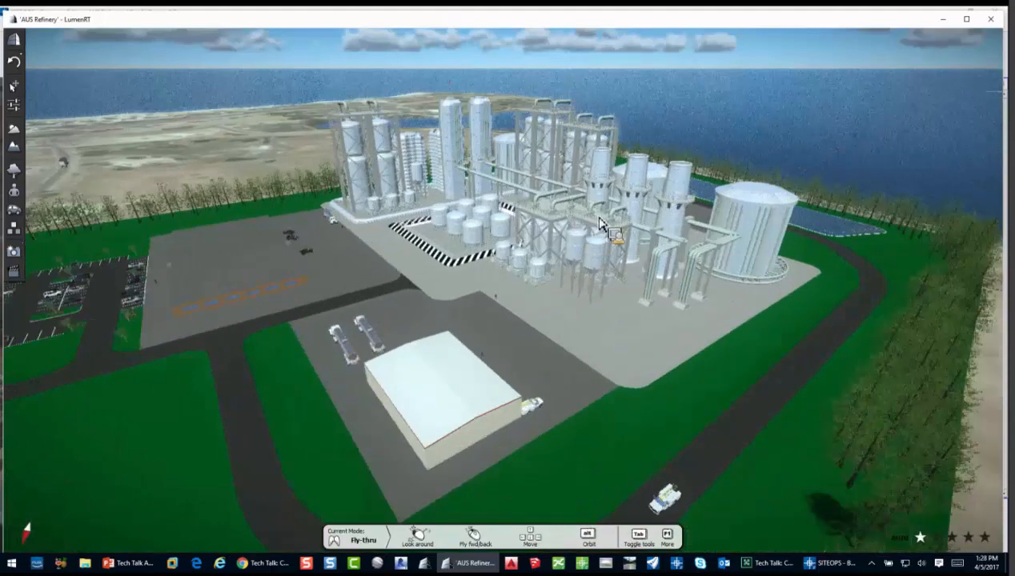
Step: Raise the LumenRT display quality to five stars and examine the refinery's tanks, pipes and raised platform up close
left_click(984, 540)
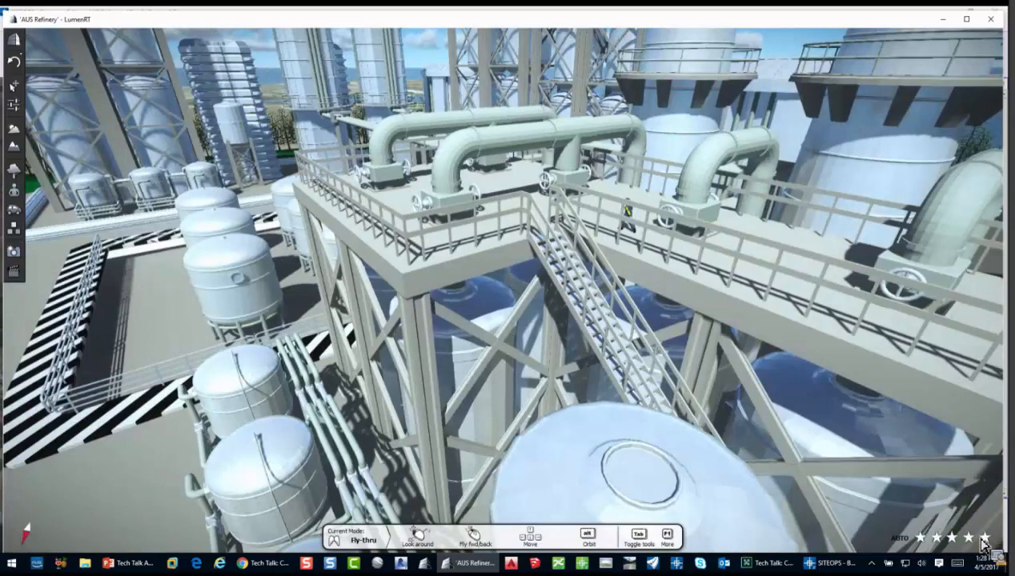
left_click_drag(830, 420, 730, 332, "alt")
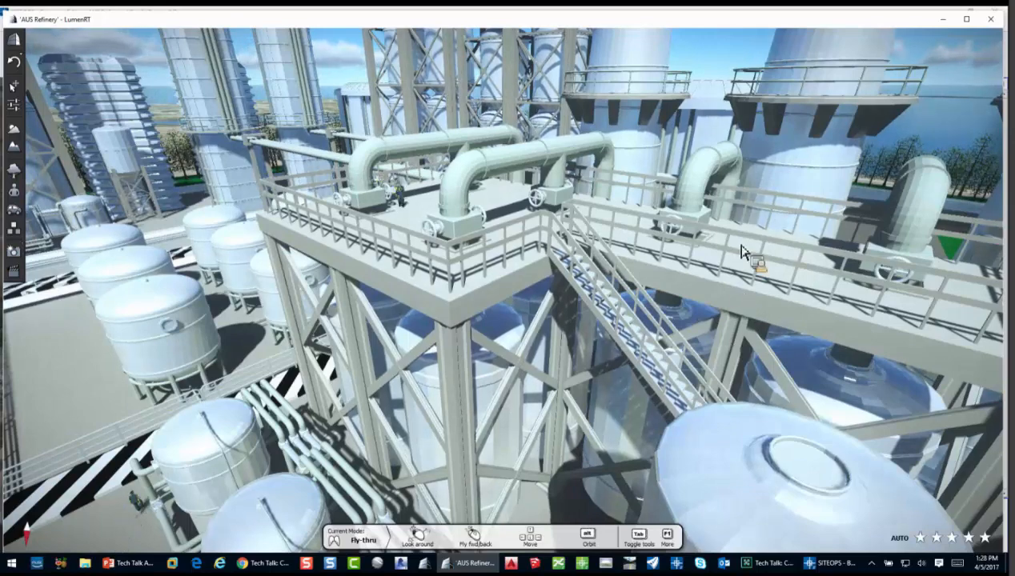
scroll(741, 246, "down", 3)
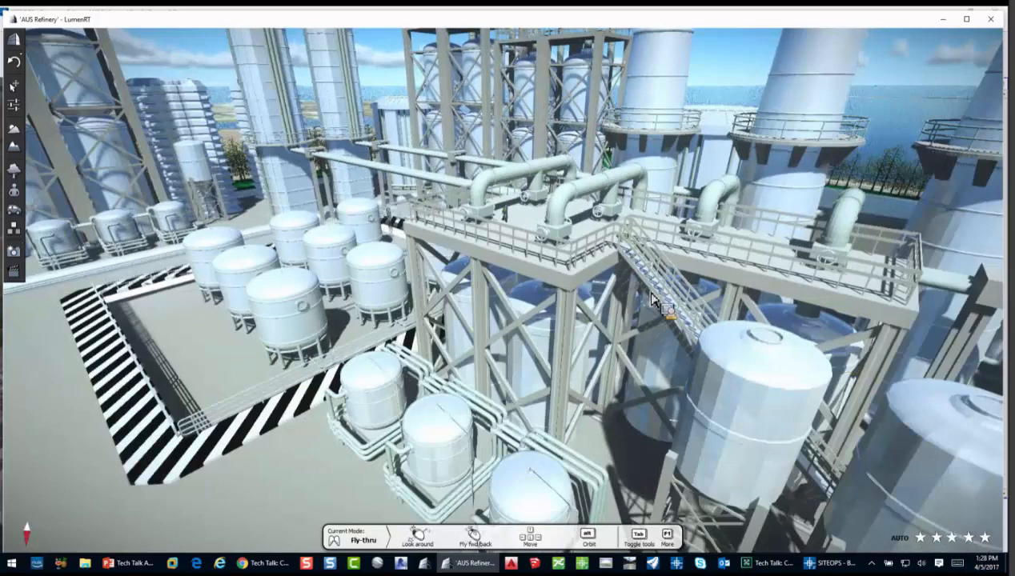
Step: Pull back from the refinery and orbit around it to view the whole site with its parking, tree border and shoreline
scroll(654, 300, "down", 5, "alt")
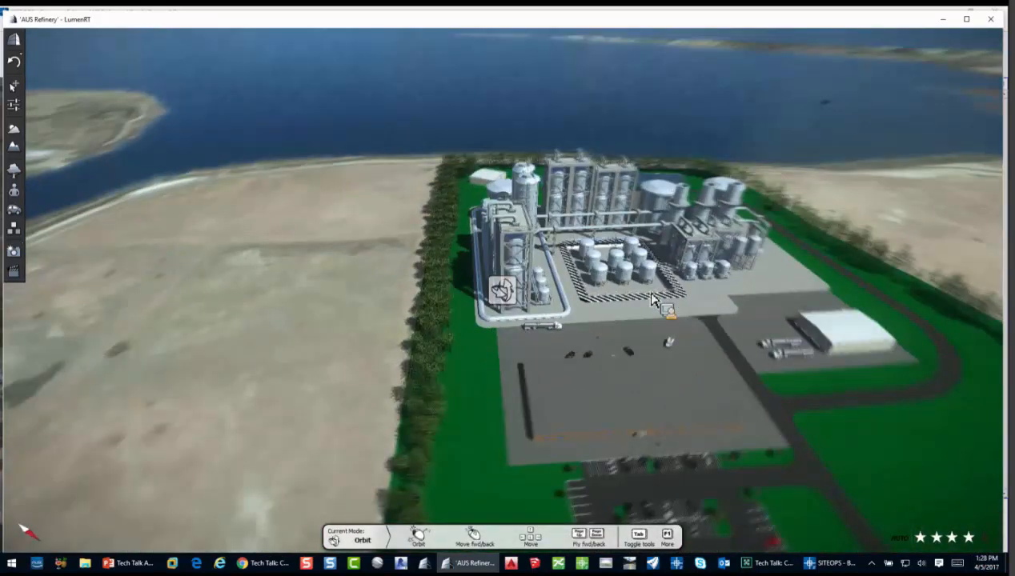
middle_click_drag(654, 300, 653, 300)
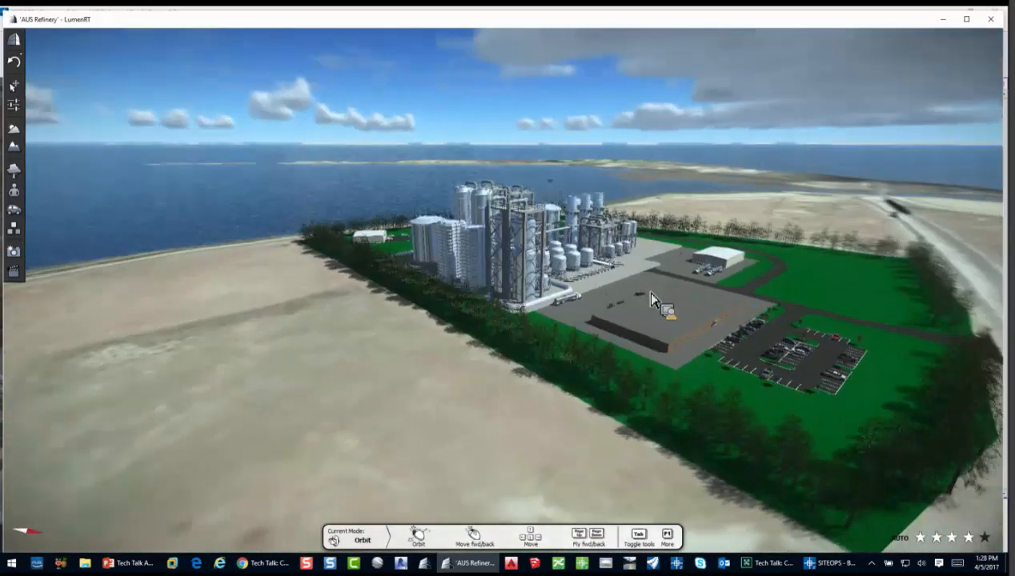
middle_click_drag(652, 292, 653, 291)
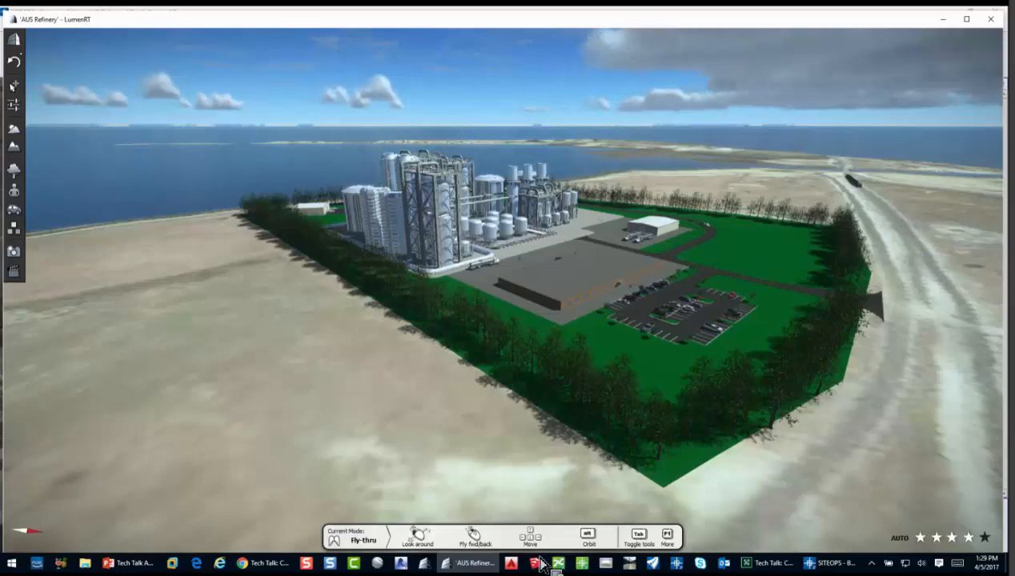
Step: Minimize LumenRT and switch back to SITEOPS to show the plan view of the AUS Refinery layout
key("alt+Tab")
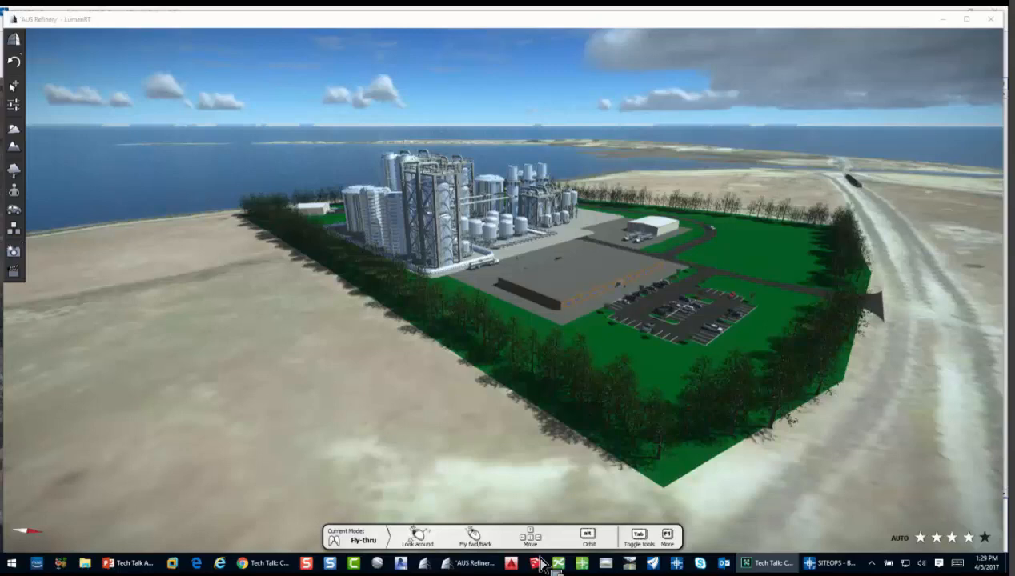
left_click(944, 23)
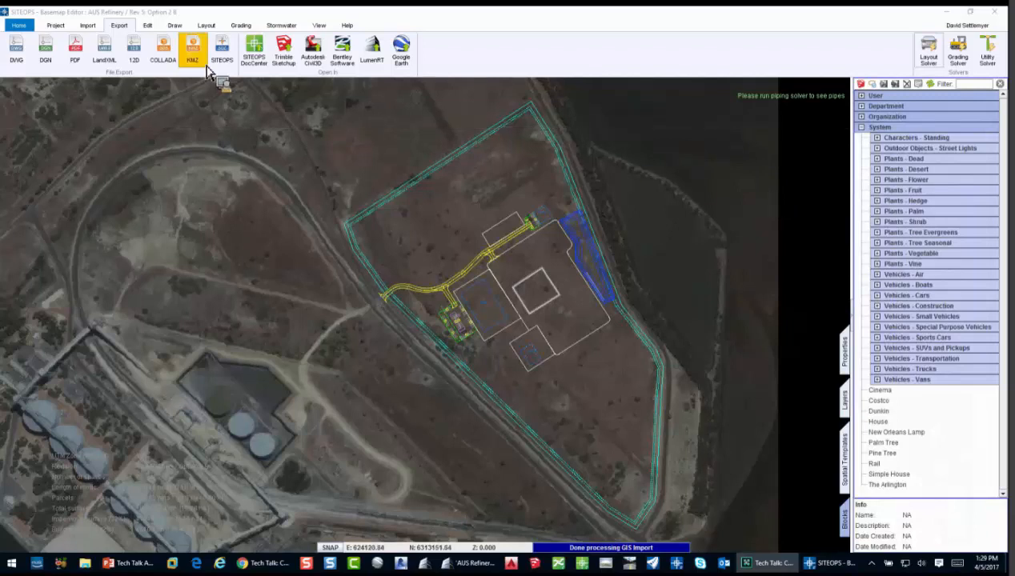
middle_click_drag(342, 139, 309, 139)
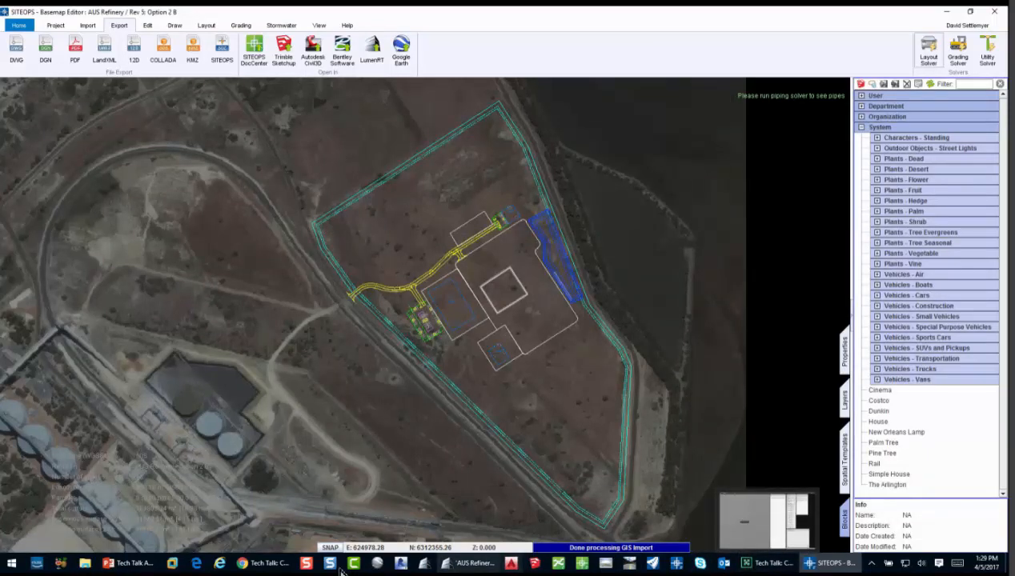
mouse_move(263, 568)
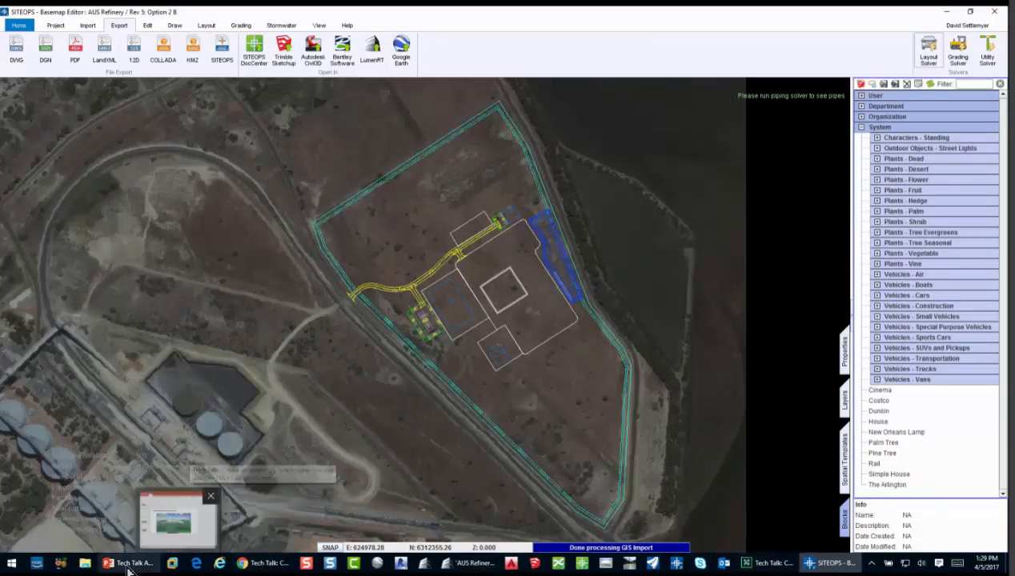